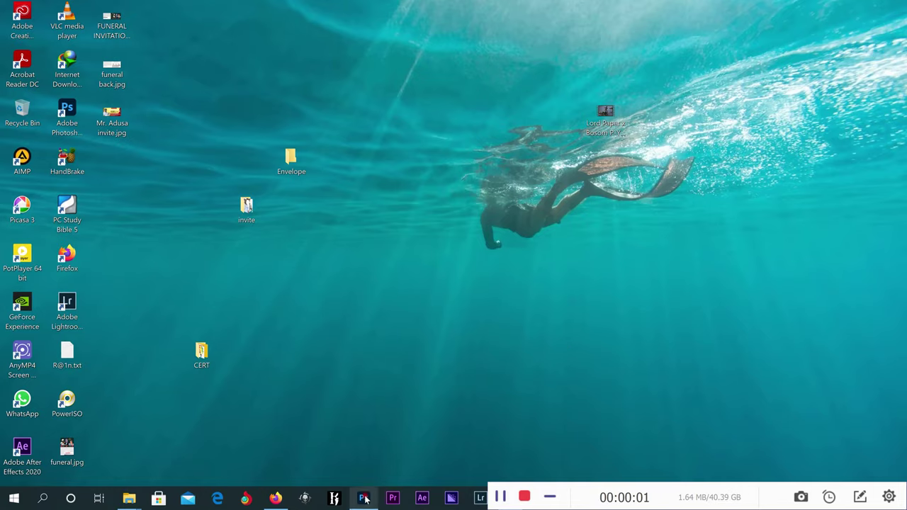
Switch to Photoshop, showing the blank 3600 x 4800 px, 300 ppi portrait document.
{"action": "left_click", "coordinate": [364, 499]}
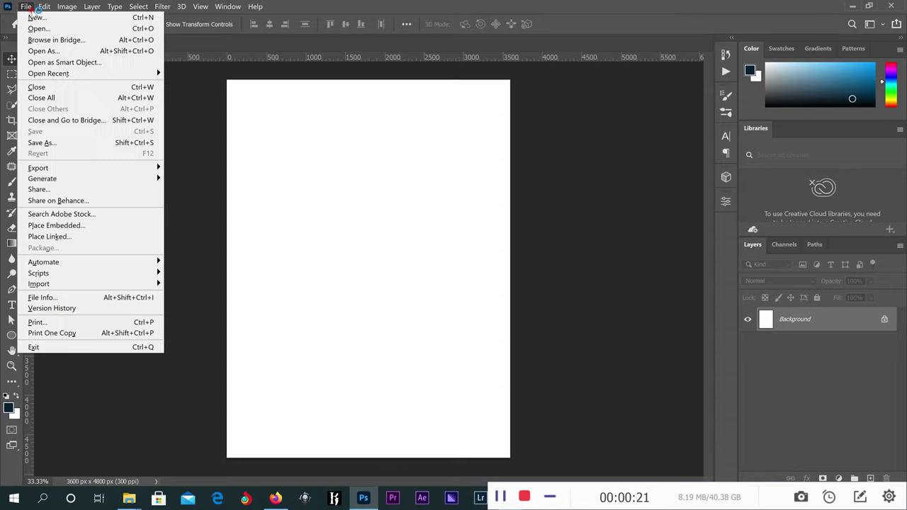
Create a new document from the Print tab's DL preset (110 x 220 mm, 300 ppi).
{"action": "left_click", "coordinate": [32, 17]}
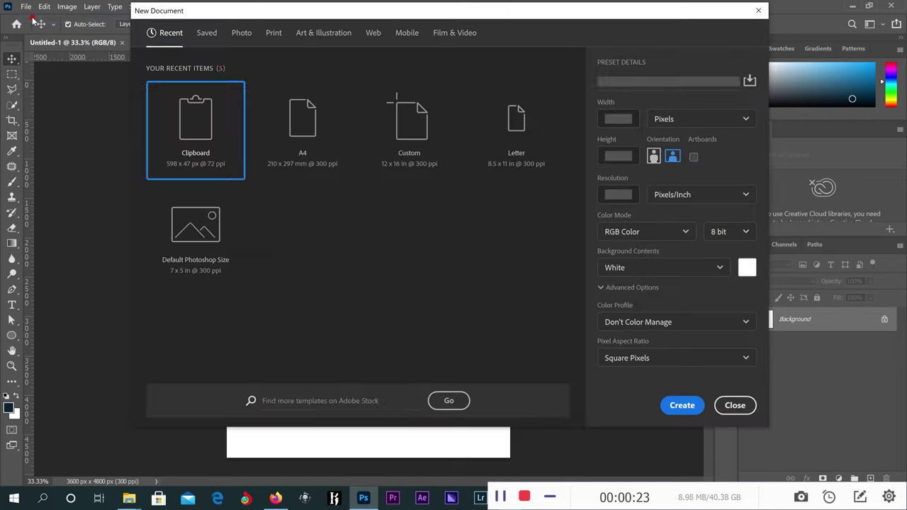
{"action": "left_click", "coordinate": [273, 34]}
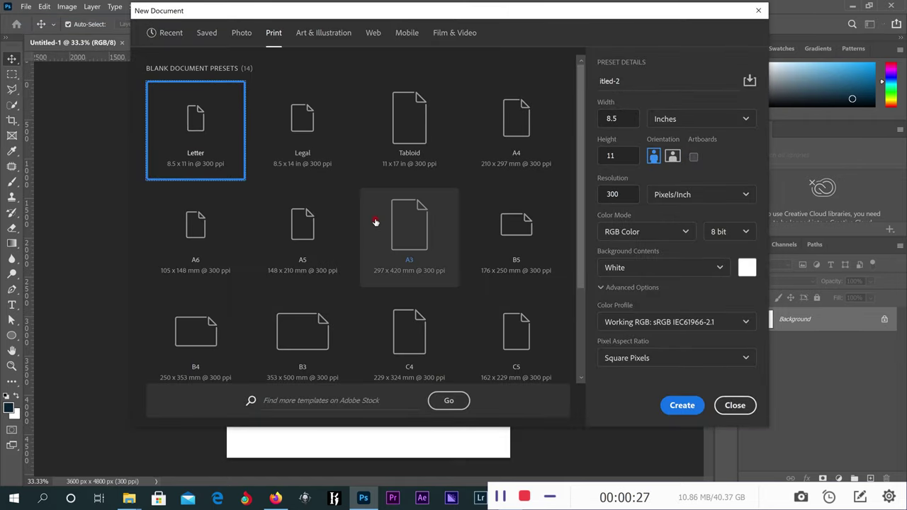
{"action": "scroll", "coordinate": [375, 224], "scroll_direction": "down", "scroll_amount": 2}
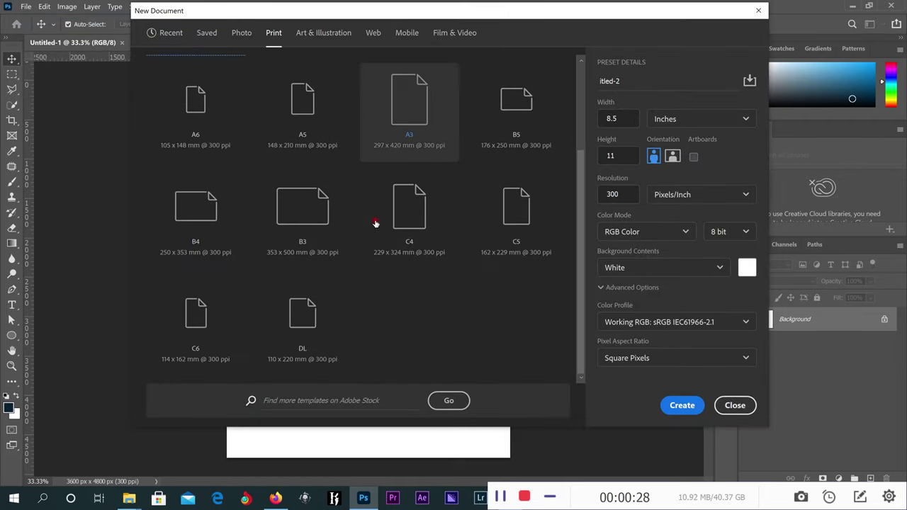
{"action": "left_click", "coordinate": [308, 327]}
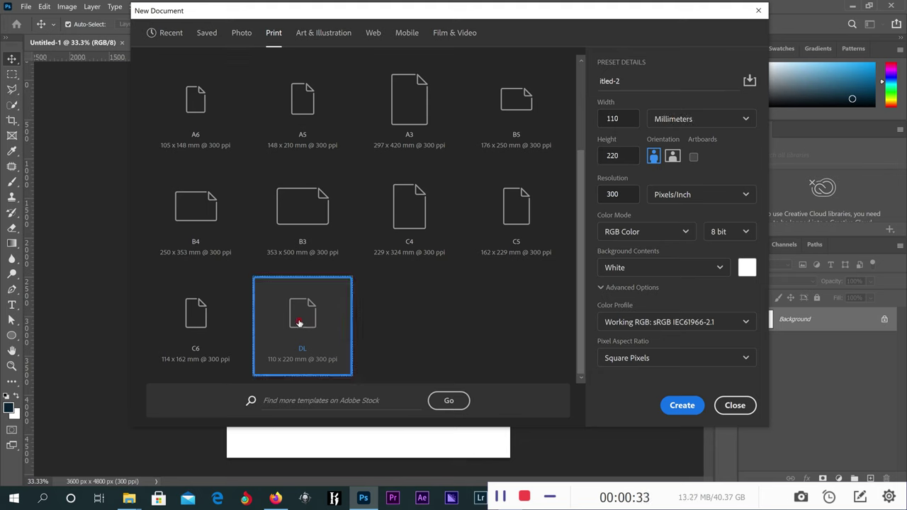
{"action": "left_click", "coordinate": [681, 409]}
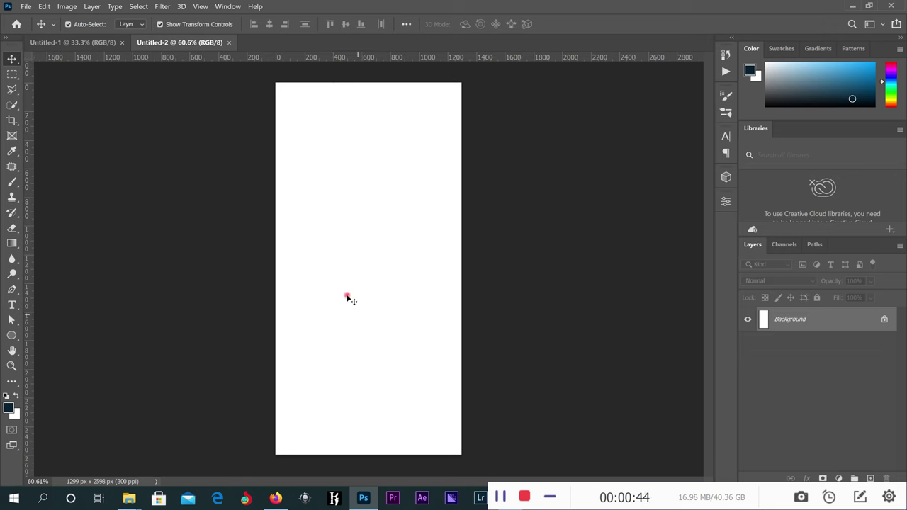
Rotate the canvas 90° clockwise to landscape, 2598 x 1299 px.
{"action": "left_click", "coordinate": [68, 8]}
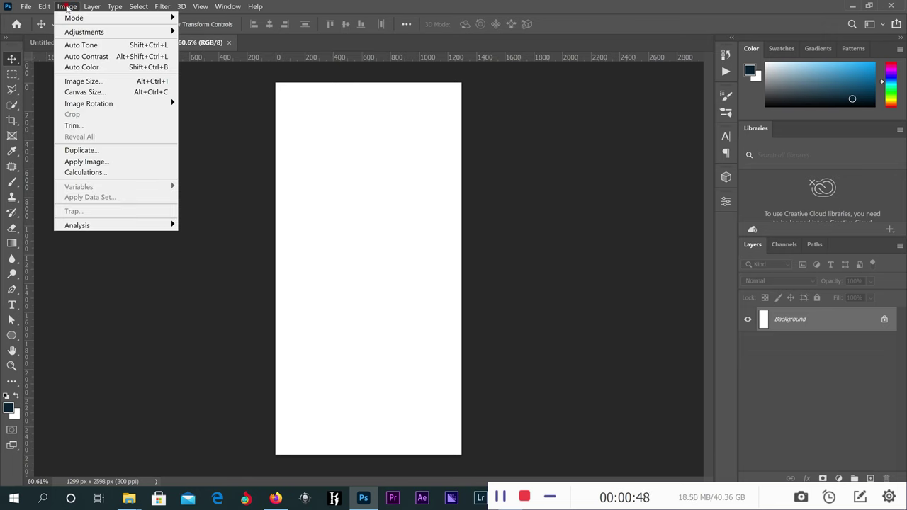
{"action": "mouse_move", "coordinate": [146, 105]}
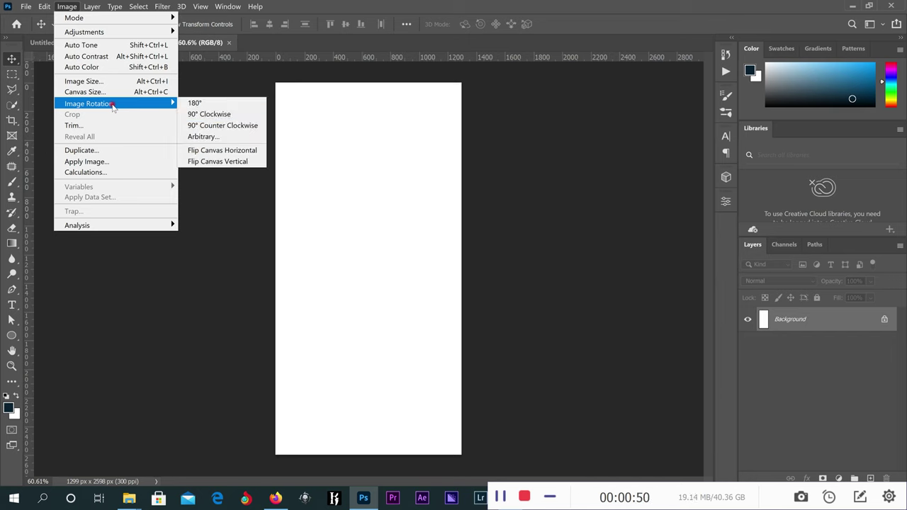
{"action": "left_click", "coordinate": [210, 115]}
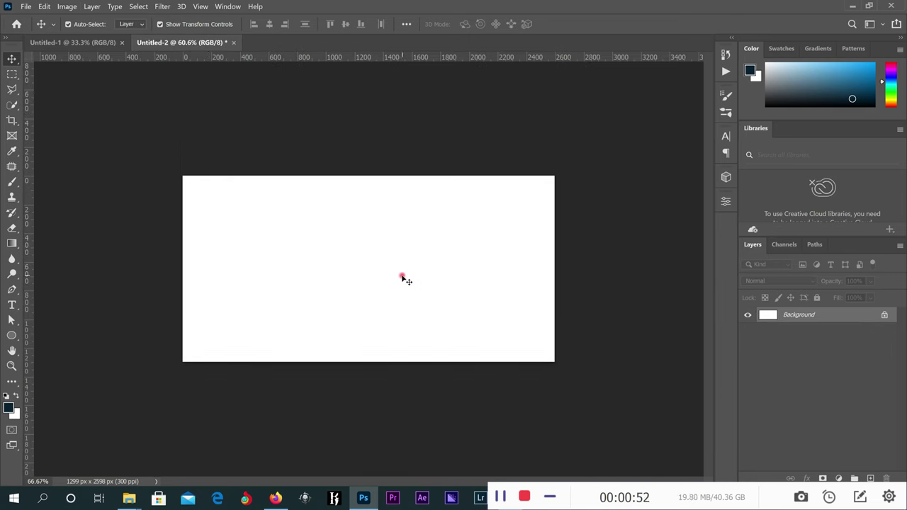
{"action": "scroll", "coordinate": [404, 278], "scroll_direction": "up", "scroll_amount": 1}
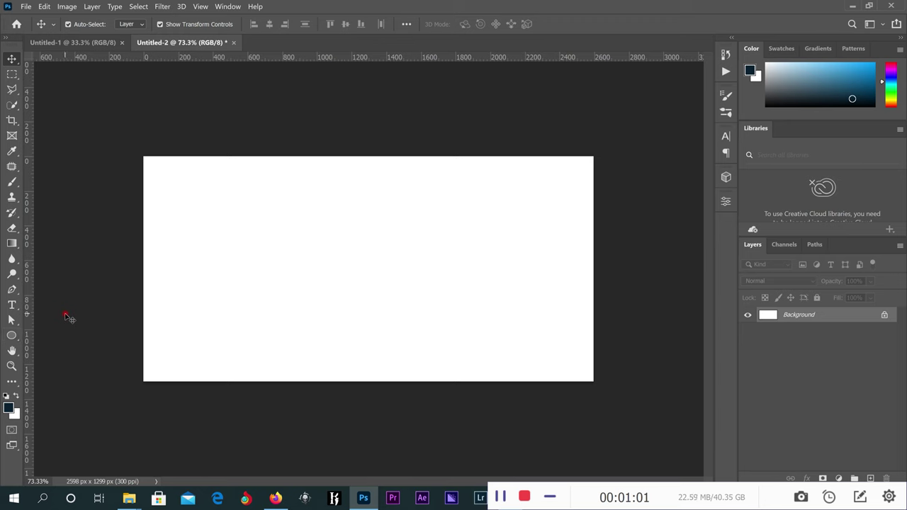
Draw a 2383 x 1122 px rectangle covering most of the canvas, leaving a white margin.
{"action": "left_click_drag", "start_coordinate": [13, 336], "coordinate": [55, 336]}
{"action": "left_click_drag", "start_coordinate": [164, 176], "coordinate": [577, 370]}
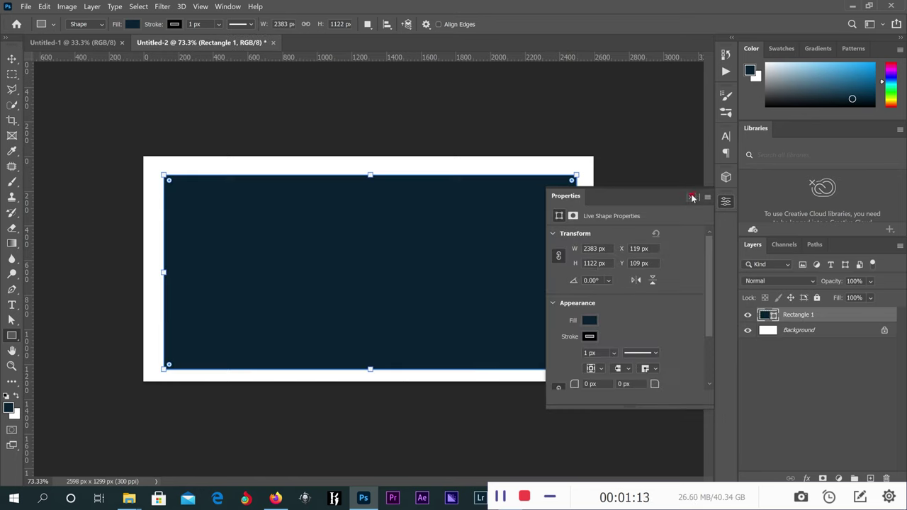
{"action": "left_click", "coordinate": [691, 197]}
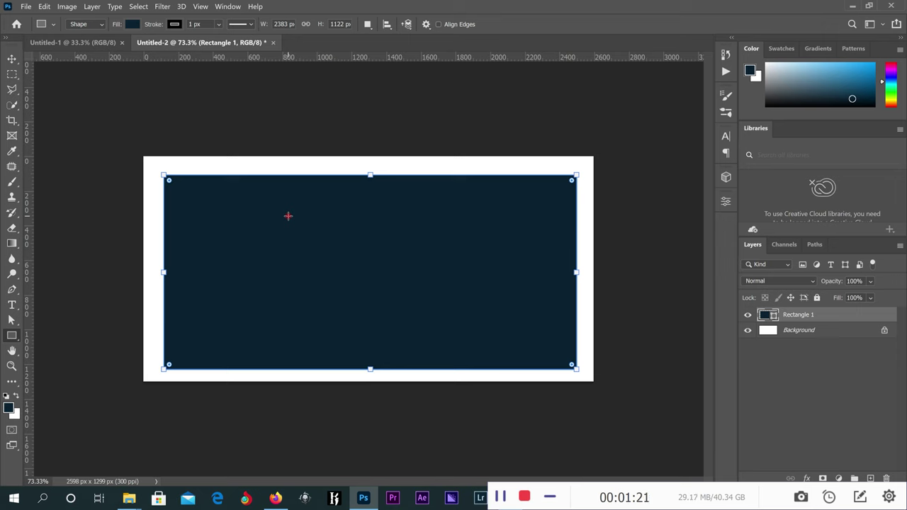
{"action": "left_click", "coordinate": [132, 25]}
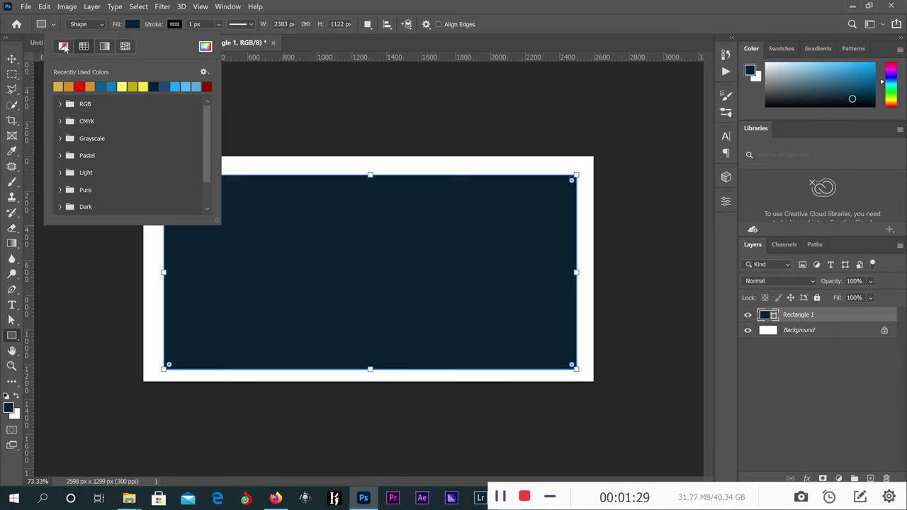
Give the rectangle No Color fill and a black stroke colour.
{"action": "left_click", "coordinate": [64, 47]}
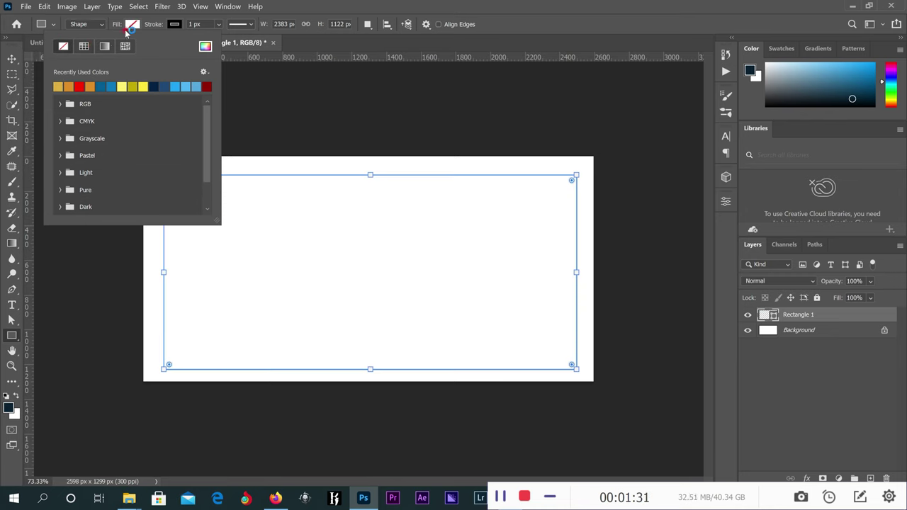
{"action": "left_click", "coordinate": [175, 24]}
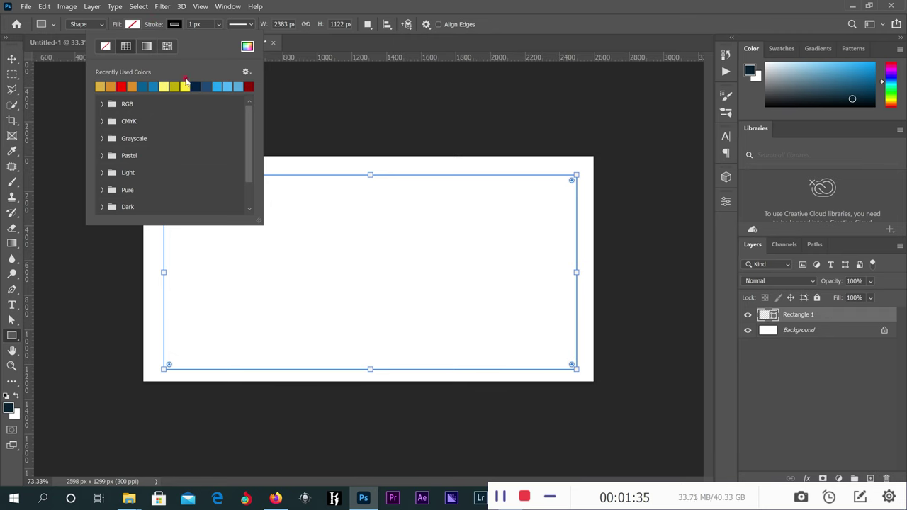
{"action": "left_click", "coordinate": [246, 46]}
{"action": "left_click", "coordinate": [597, 323]}
{"action": "left_click", "coordinate": [760, 257]}
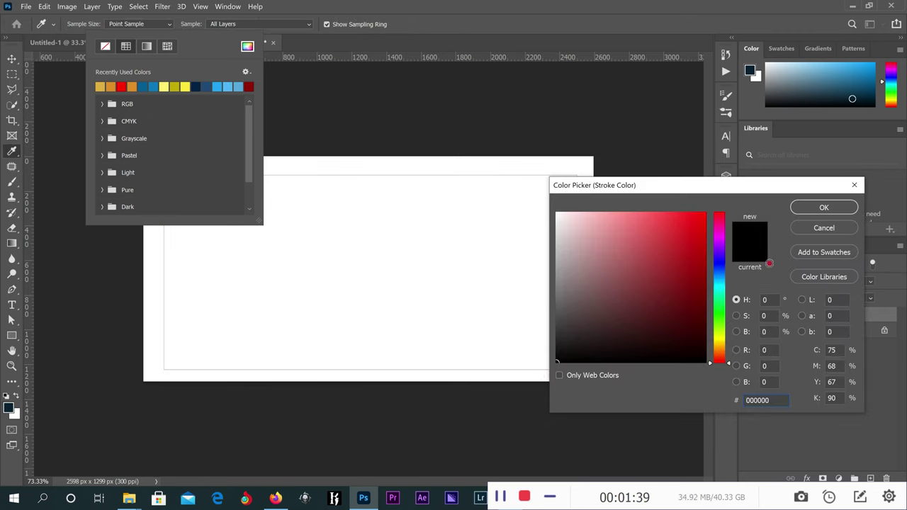
{"action": "left_click", "coordinate": [824, 207]}
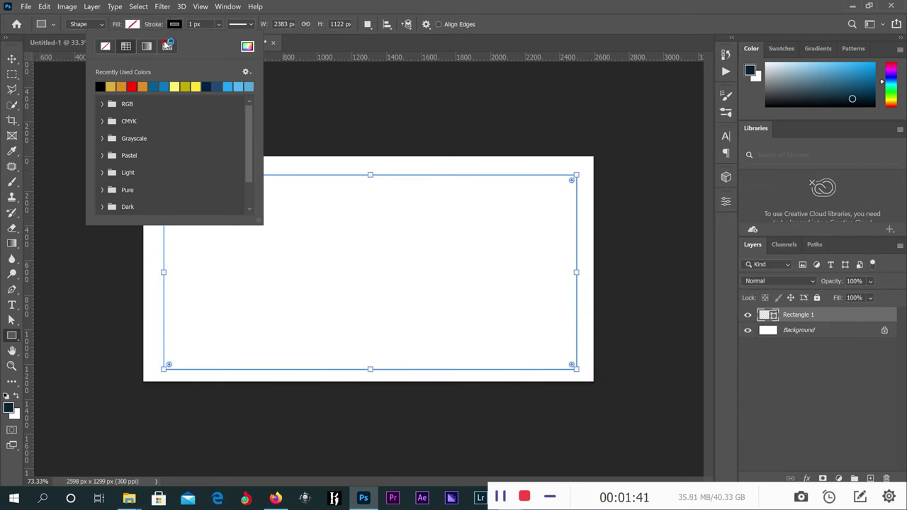
Set the rectangle's stroke width to 25 px.
{"action": "left_click", "coordinate": [218, 24]}
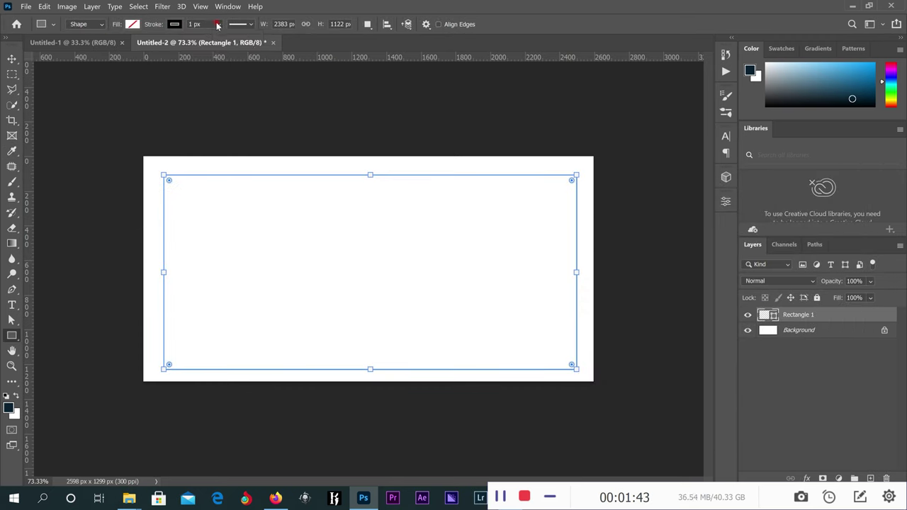
{"action": "left_click_drag", "start_coordinate": [229, 38], "coordinate": [237, 40]}
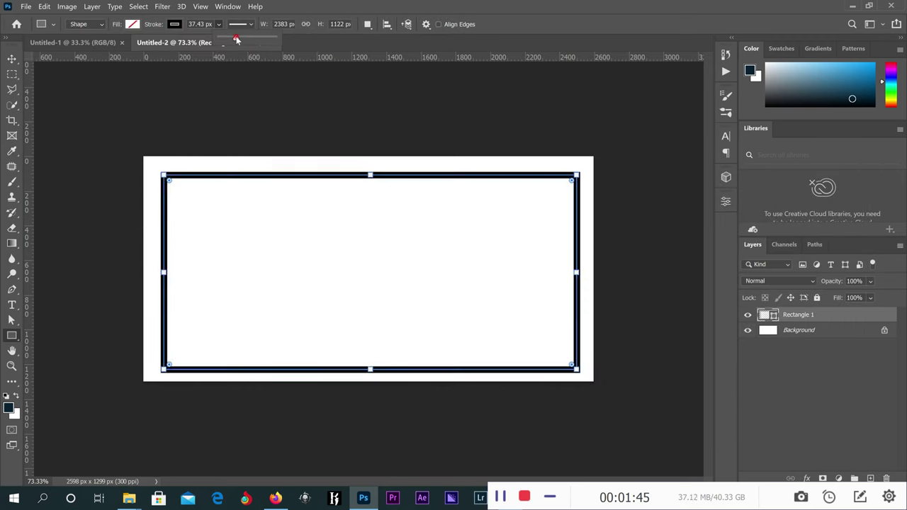
{"action": "left_click_drag", "start_coordinate": [237, 40], "coordinate": [233, 42]}
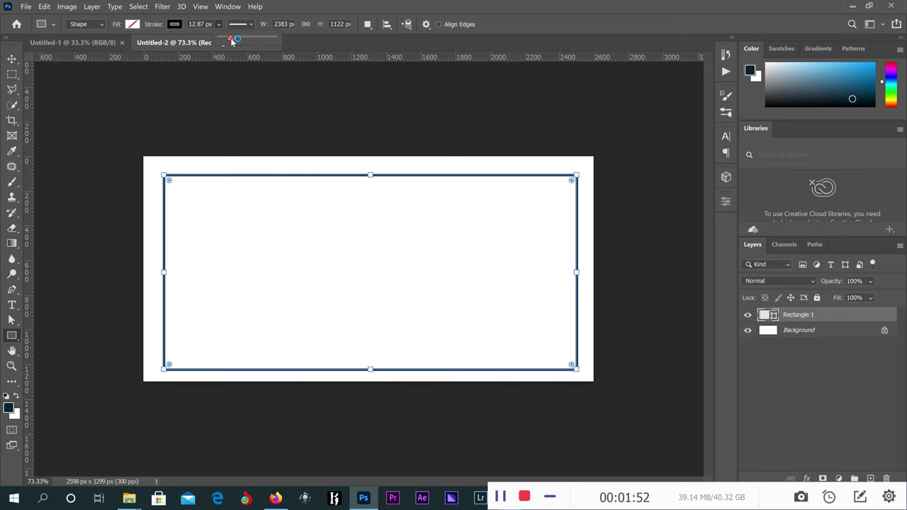
{"action": "left_click", "coordinate": [202, 24]}
{"action": "type", "text": "15px"}
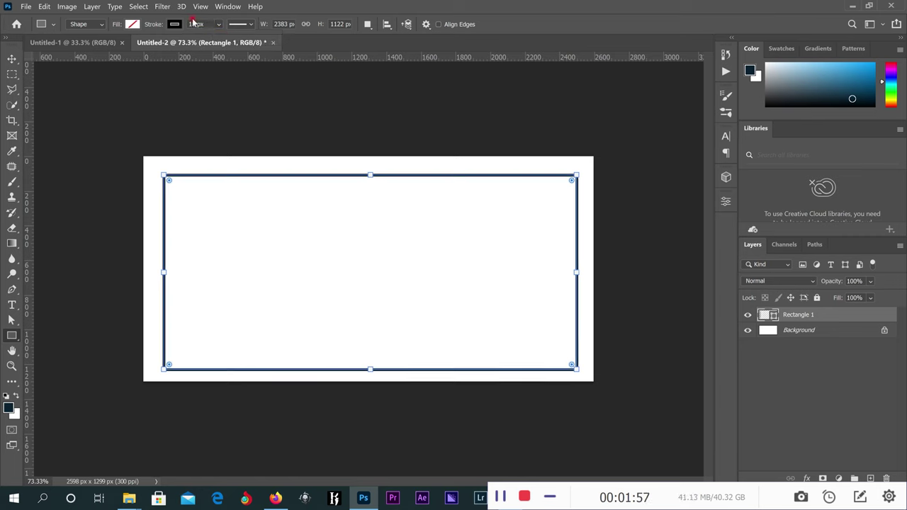
{"action": "left_click", "coordinate": [194, 23]}
{"action": "type", "text": "20"}
{"action": "key", "text": "Return"}
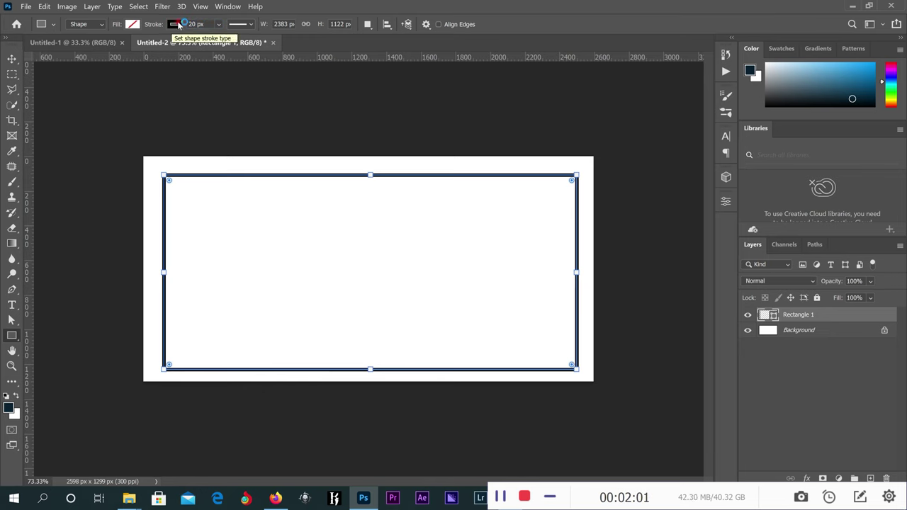
{"action": "key", "text": "Return"}
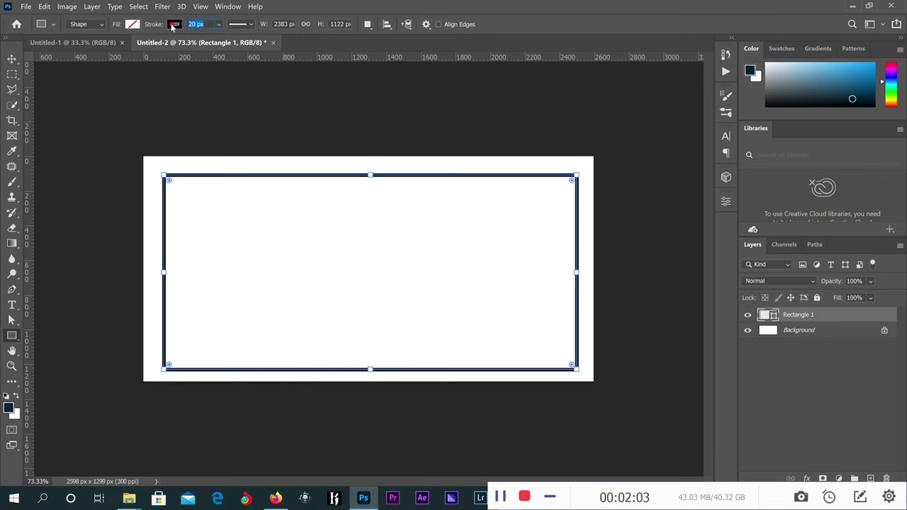
{"action": "type", "text": "25"}
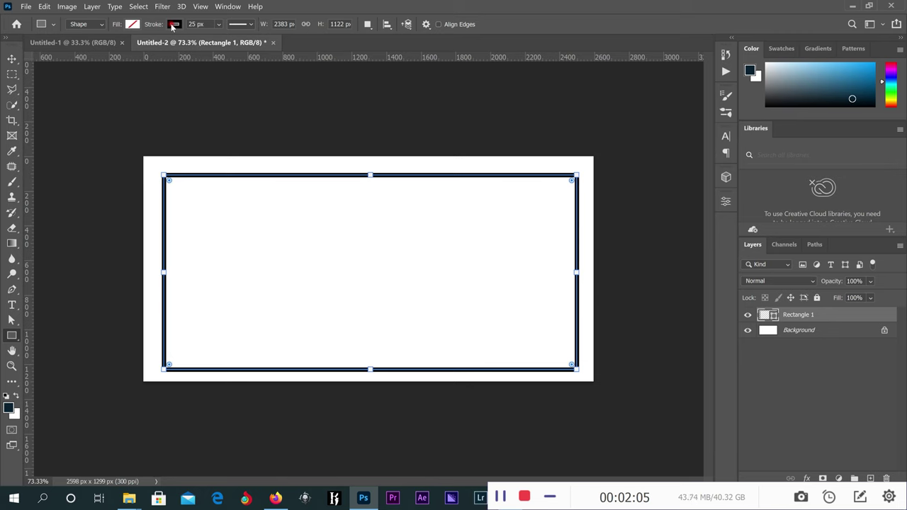
Duplicate the Rectangle 1 layer as Rectangle 1 copy.
{"action": "left_click", "coordinate": [11, 58]}
{"action": "left_click", "coordinate": [400, 234]}
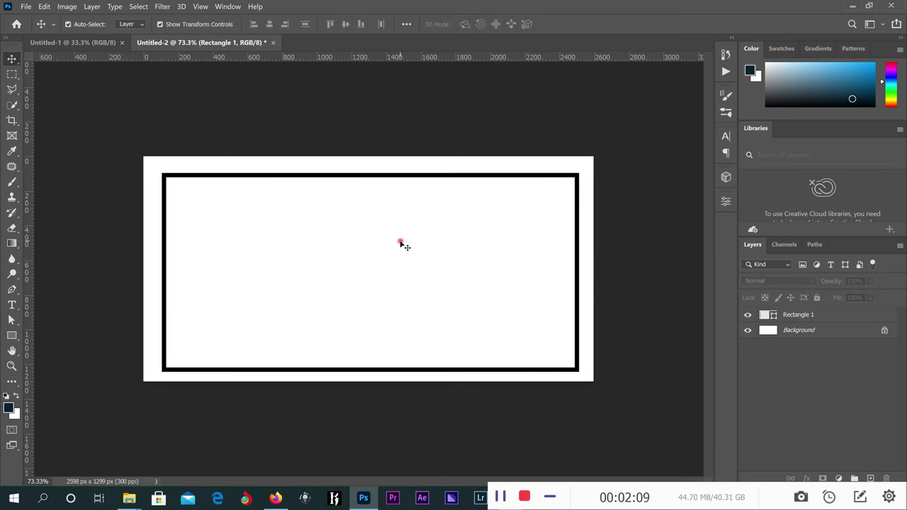
{"action": "left_click", "coordinate": [407, 175]}
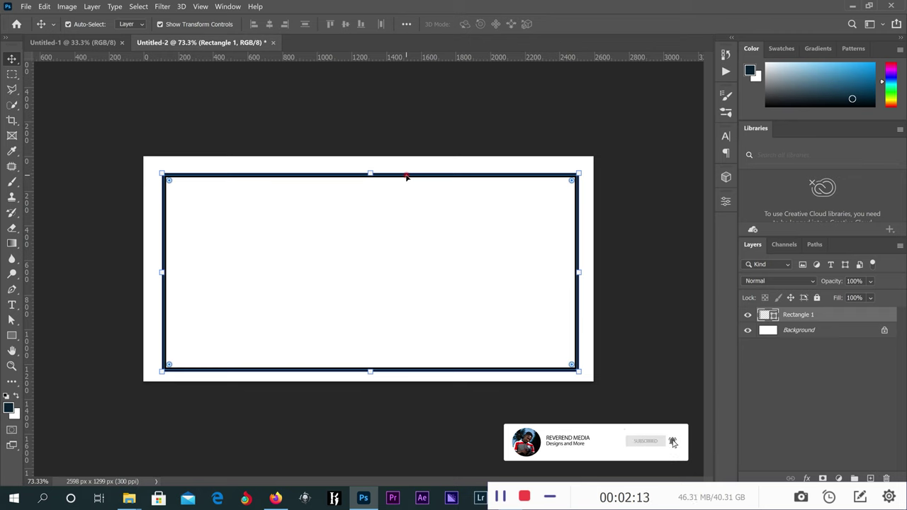
{"action": "right_click", "coordinate": [829, 315]}
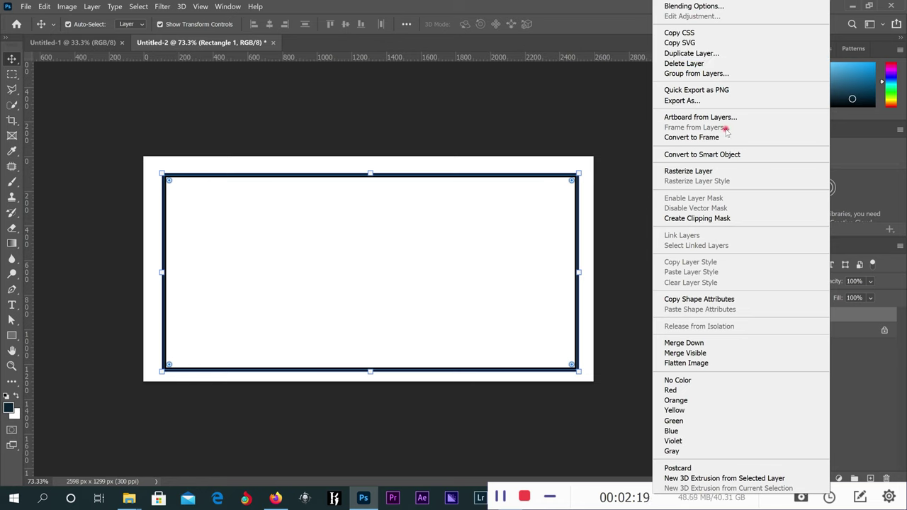
{"action": "left_click", "coordinate": [709, 55]}
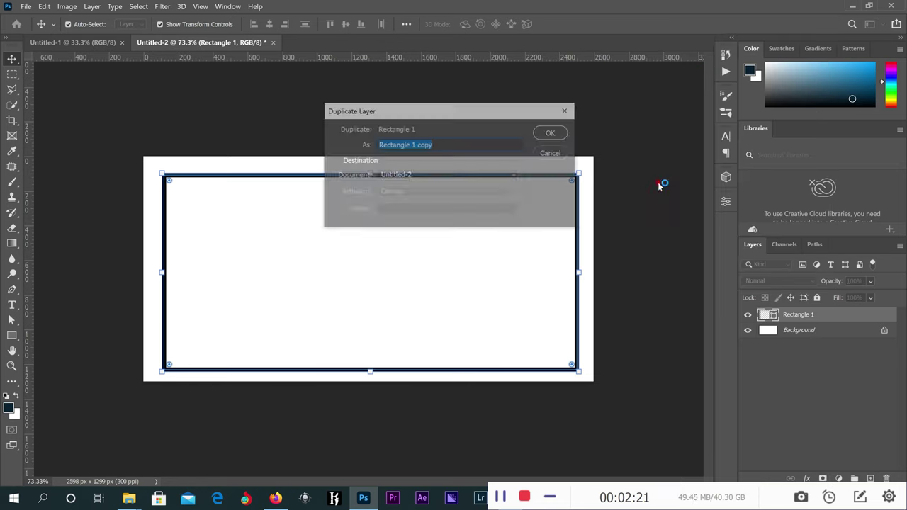
{"action": "left_click", "coordinate": [552, 133]}
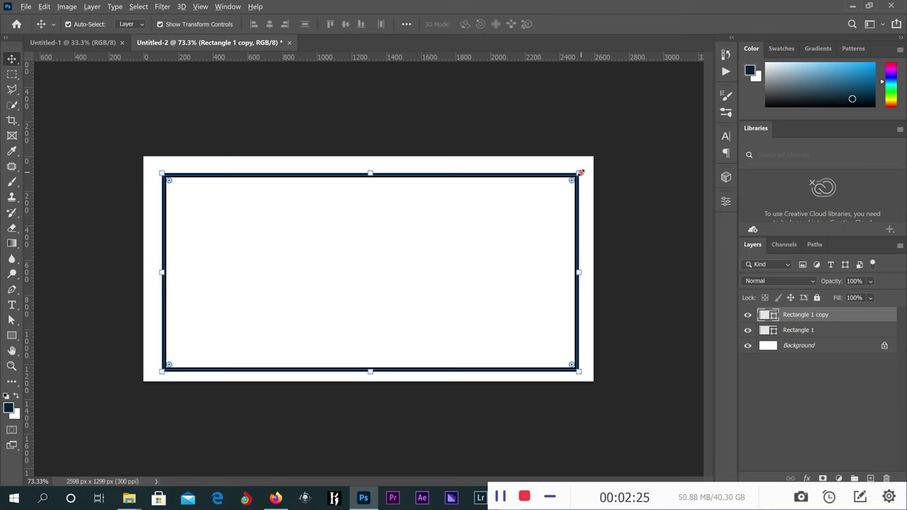
Resize Rectangle 1 copy to sit just inside the outer frame, forming a double border.
{"action": "left_click_drag", "start_coordinate": [580, 173], "coordinate": [571, 176]}
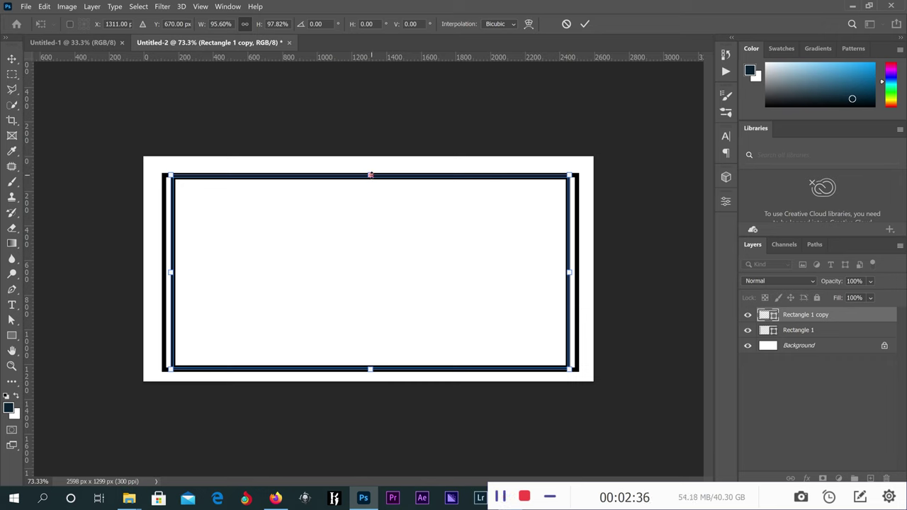
{"action": "left_click_drag", "start_coordinate": [370, 176], "coordinate": [370, 183]}
{"action": "left_click_drag", "start_coordinate": [370, 368], "coordinate": [371, 363]}
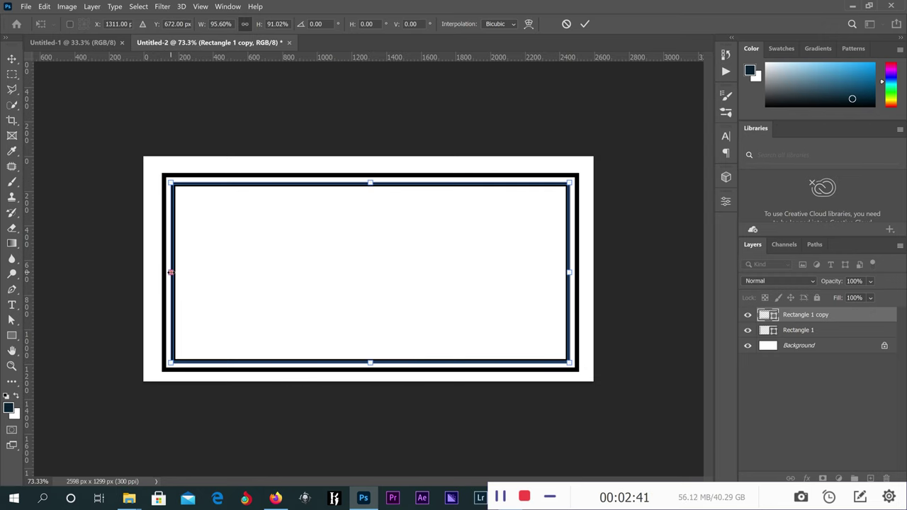
{"action": "left_click_drag", "start_coordinate": [168, 273], "coordinate": [170, 273]}
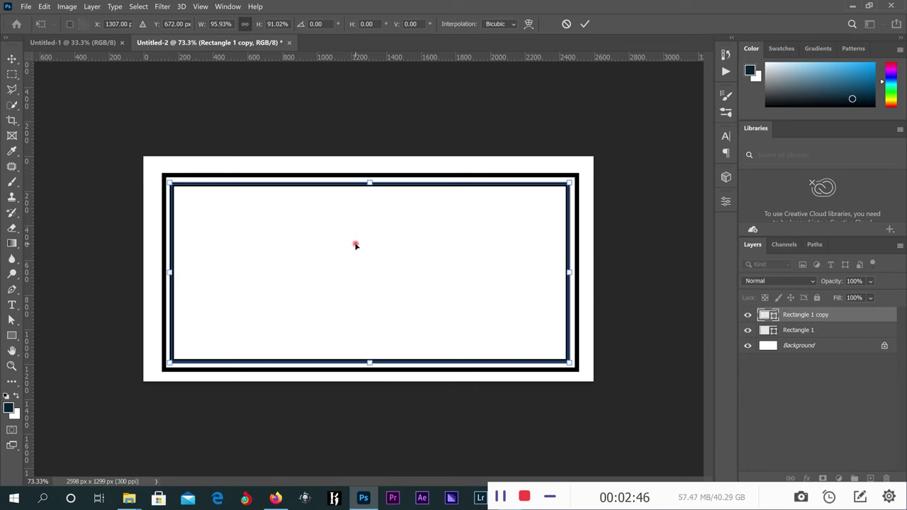
{"action": "left_click", "coordinate": [585, 24]}
{"action": "left_click", "coordinate": [642, 199]}
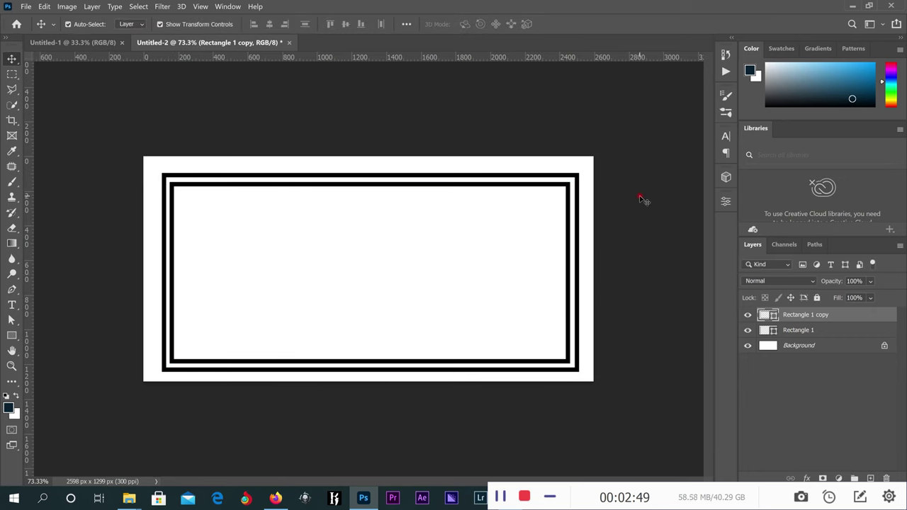
Set the inner frame's stroke width to 15 px.
{"action": "left_click", "coordinate": [499, 192]}
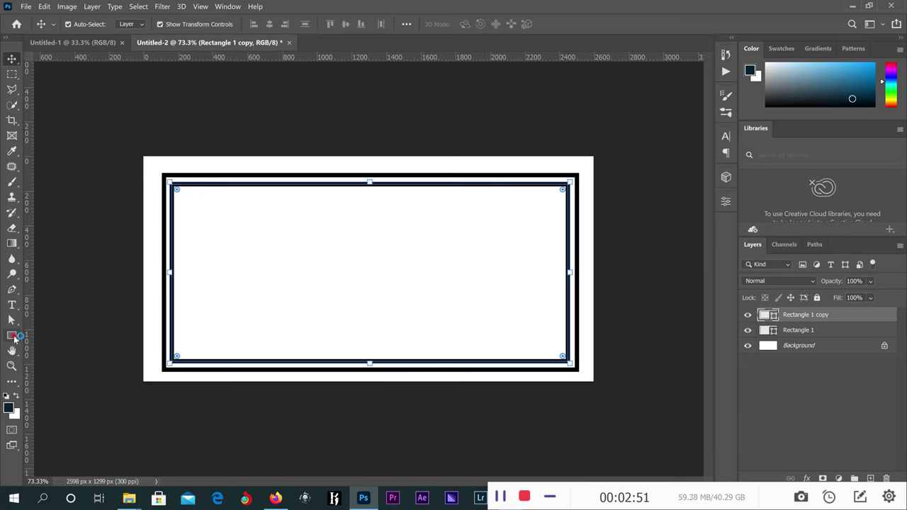
{"action": "left_click", "coordinate": [11, 336]}
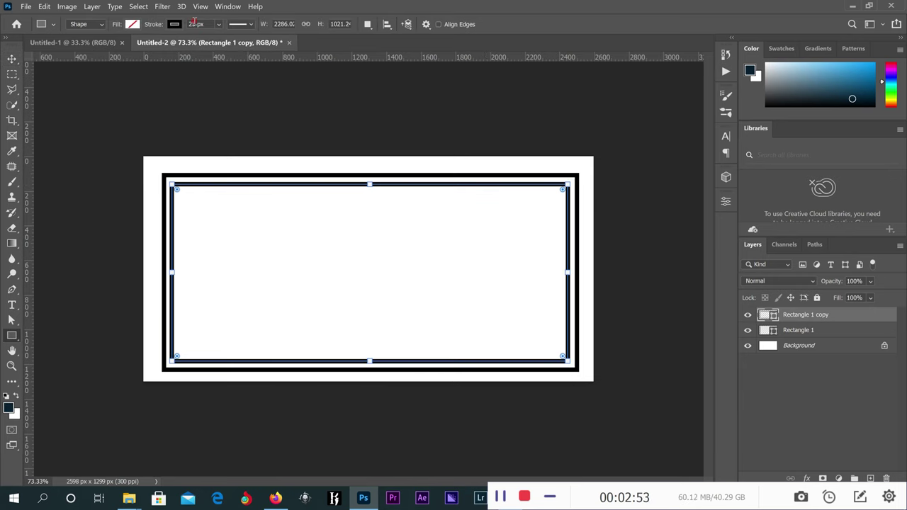
{"action": "left_click", "coordinate": [191, 27]}
{"action": "type", "text": "2"}
{"action": "key", "text": "Return"}
{"action": "double_click", "coordinate": [186, 24]}
{"action": "type", "text": "15"}
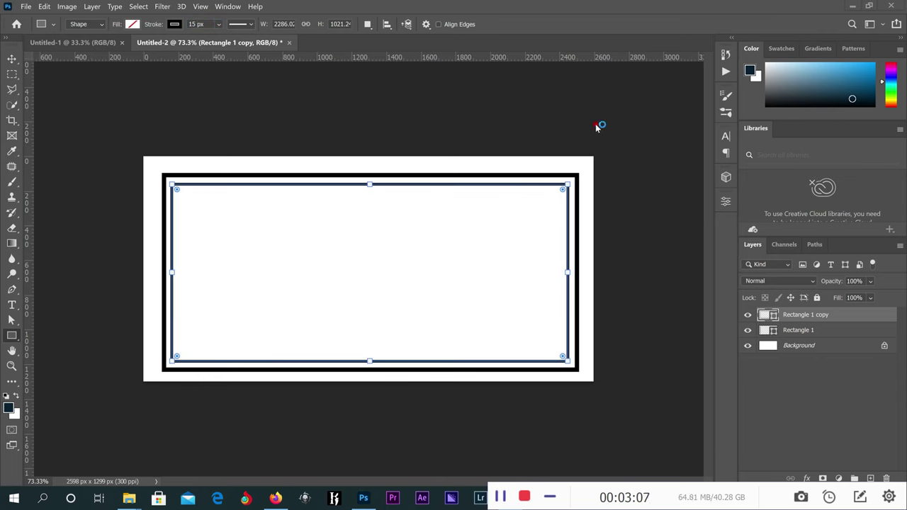
Round all four corners of the inner frame to about 57 px.
{"action": "key", "text": "v"}
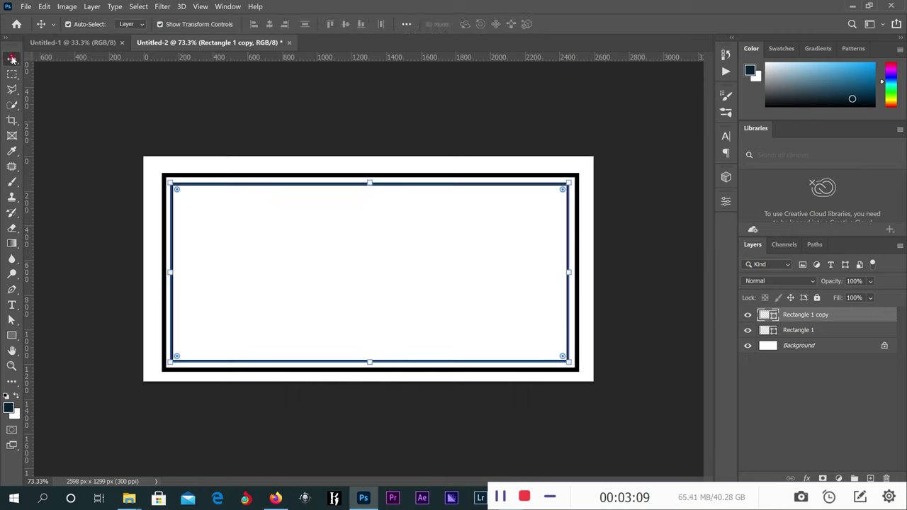
{"action": "left_click", "coordinate": [276, 204]}
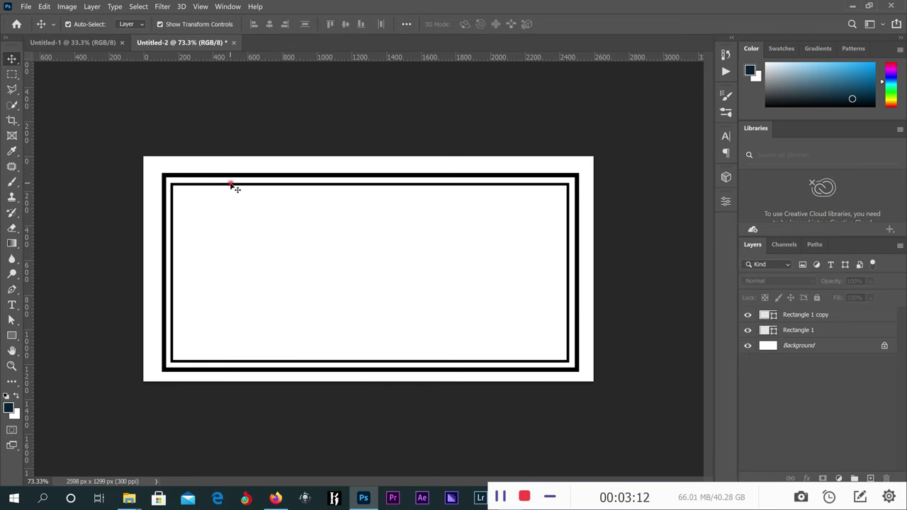
{"action": "left_click", "coordinate": [246, 185]}
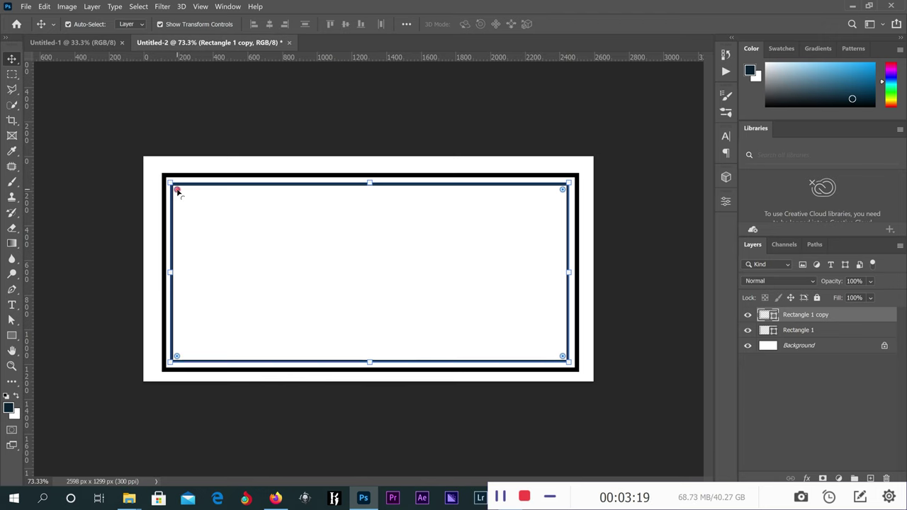
{"action": "left_click_drag", "start_coordinate": [177, 191], "coordinate": [186, 186]}
{"action": "key", "text": "ctrl+z"}
{"action": "left_click_drag", "start_coordinate": [178, 190], "coordinate": [183, 192]}
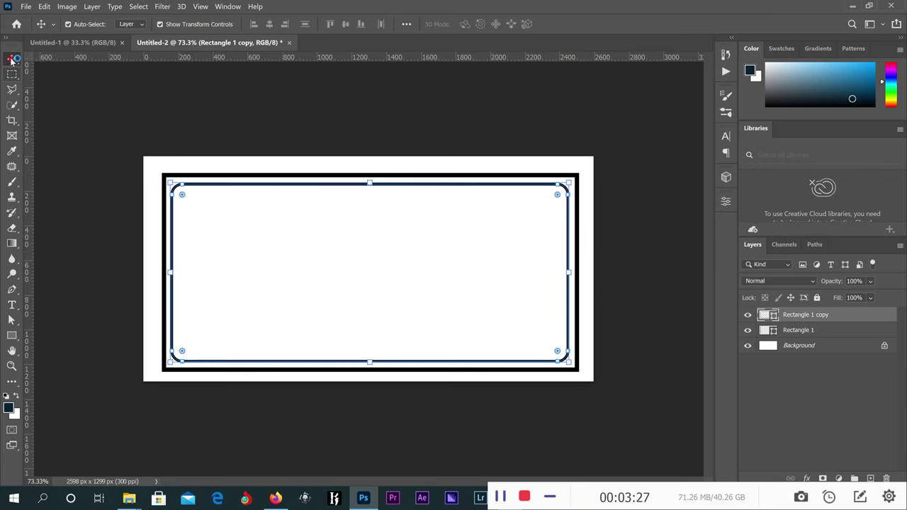
{"action": "left_click", "coordinate": [228, 112]}
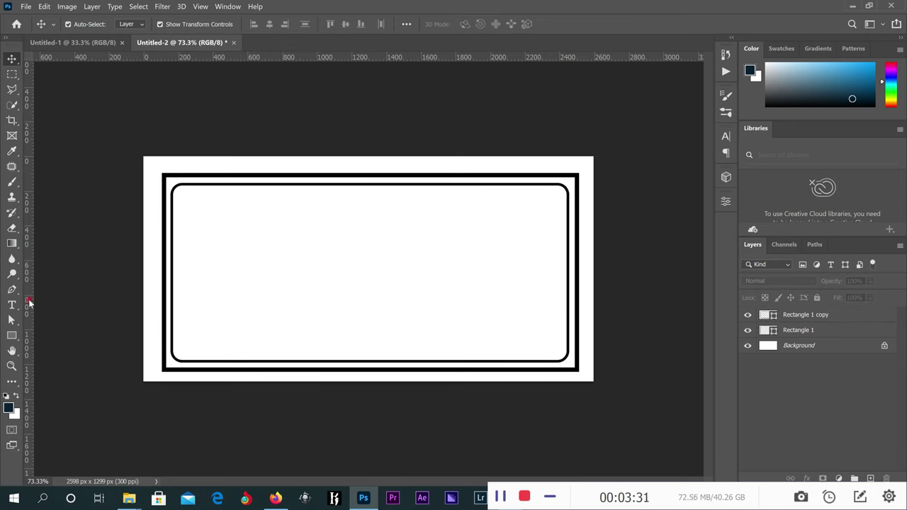
Draw a Pen-tool shape down the left side with a curved right edge.
{"action": "left_click", "coordinate": [11, 290]}
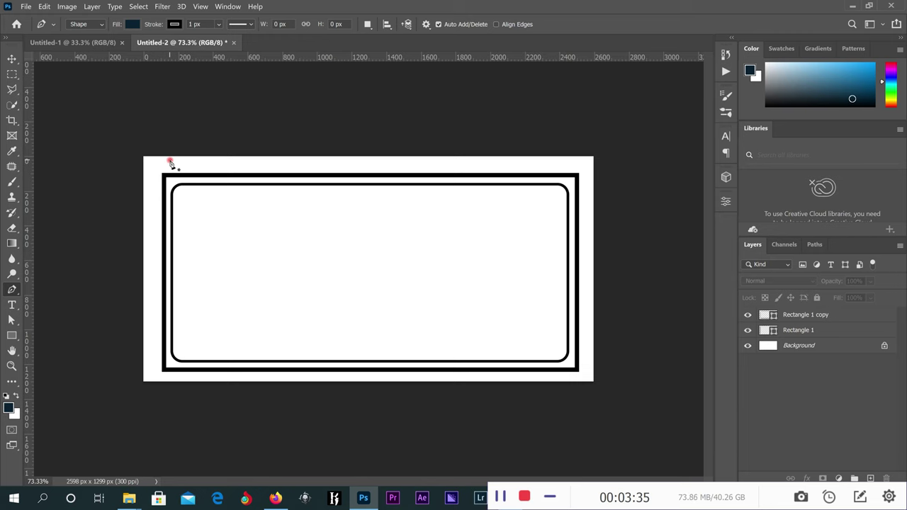
{"action": "left_click", "coordinate": [169, 160]}
{"action": "left_click", "coordinate": [171, 373]}
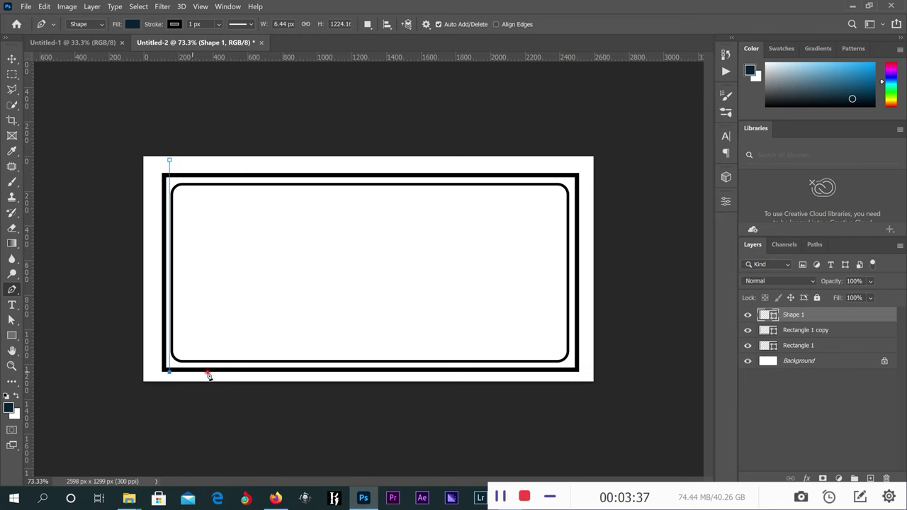
{"action": "left_click", "coordinate": [242, 373]}
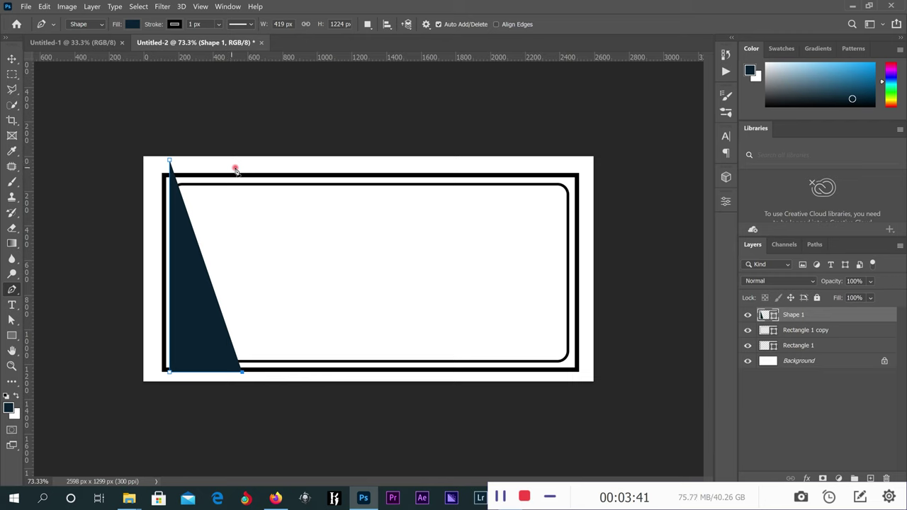
{"action": "left_click_drag", "start_coordinate": [234, 167], "coordinate": [312, 70]}
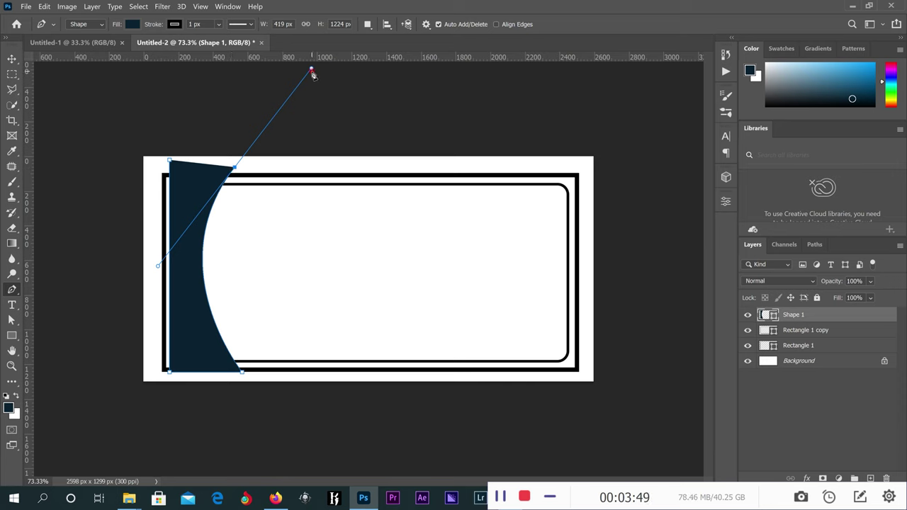
{"action": "left_click", "coordinate": [235, 167], "text": "alt"}
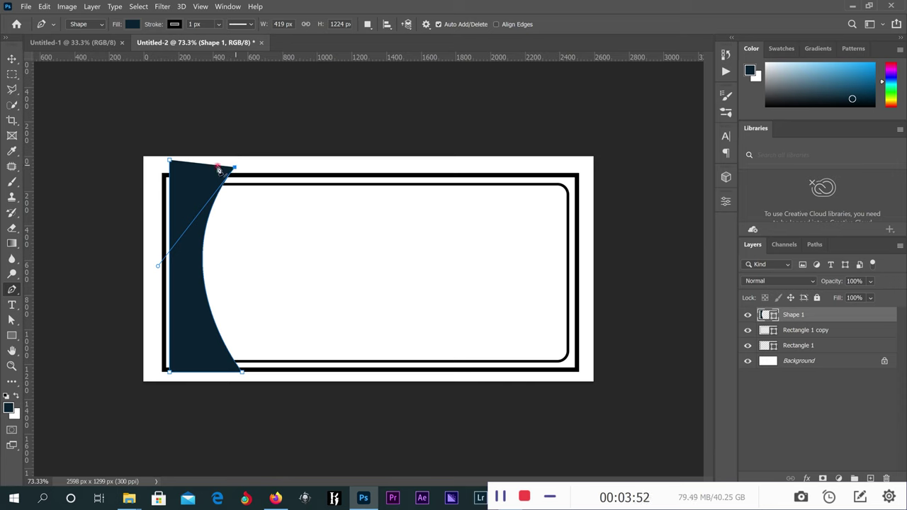
{"action": "left_click", "coordinate": [171, 163]}
Fill the curved Shape 1 with black.
{"action": "left_click", "coordinate": [12, 58]}
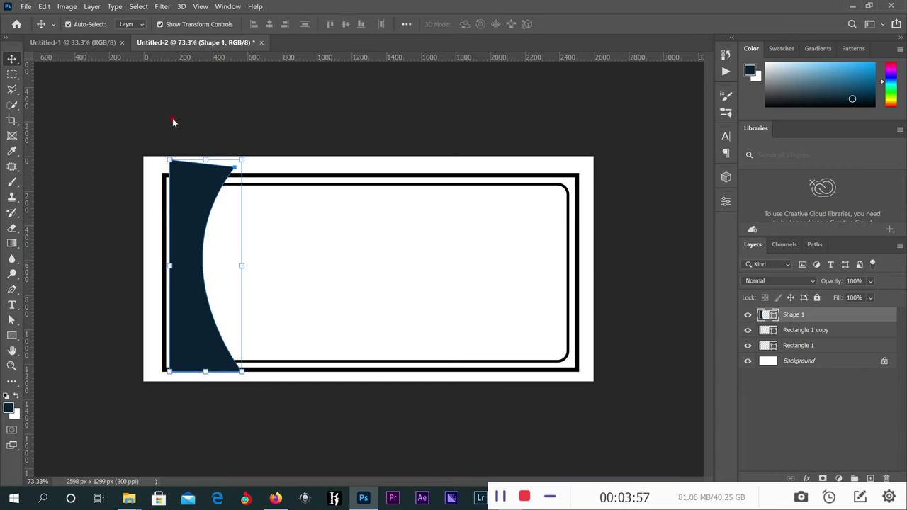
{"action": "left_click", "coordinate": [12, 336]}
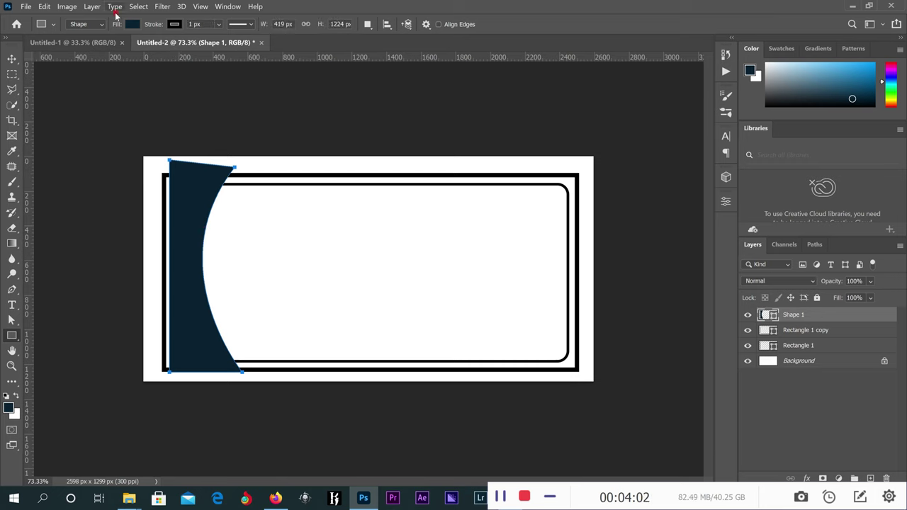
{"action": "left_click", "coordinate": [133, 25]}
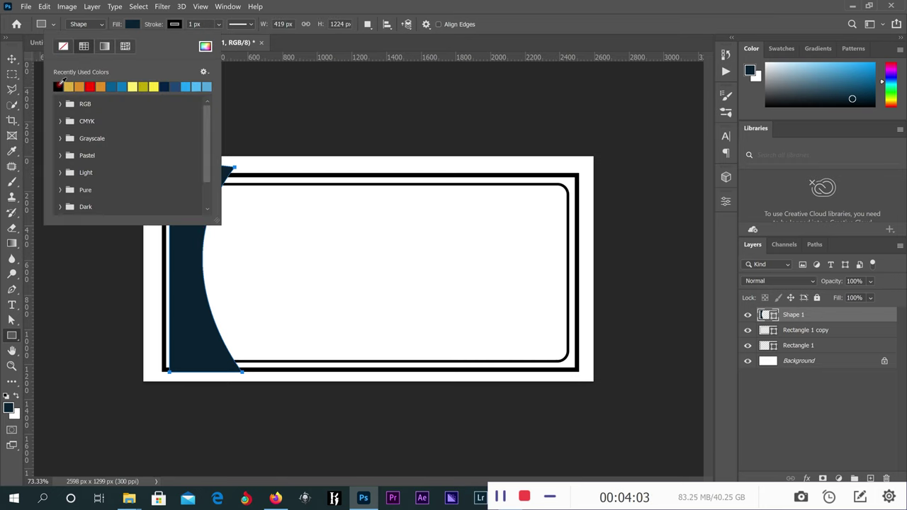
{"action": "left_click", "coordinate": [60, 86]}
{"action": "key", "text": "Return"}
{"action": "left_click", "coordinate": [13, 60]}
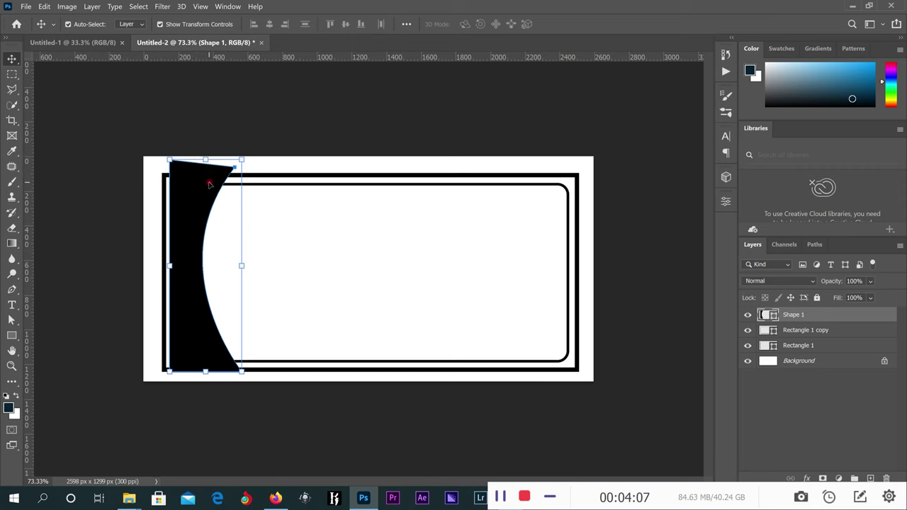
Select the inner rectangle and try clipping Shape 1 to it, then release the clip.
{"action": "left_click", "coordinate": [468, 192]}
{"action": "right_click", "coordinate": [482, 198]}
{"action": "left_click", "coordinate": [501, 205]}
{"action": "left_click", "coordinate": [493, 186]}
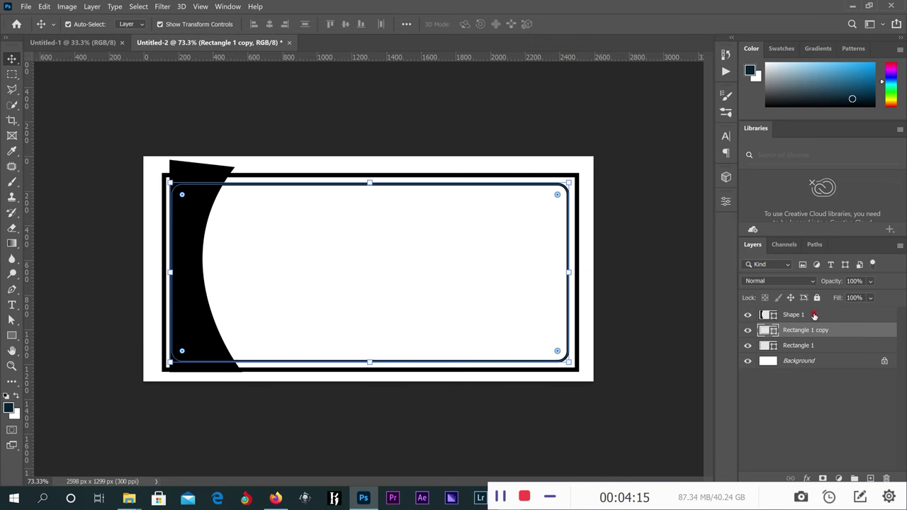
{"action": "right_click", "coordinate": [814, 316]}
{"action": "left_click", "coordinate": [702, 218]}
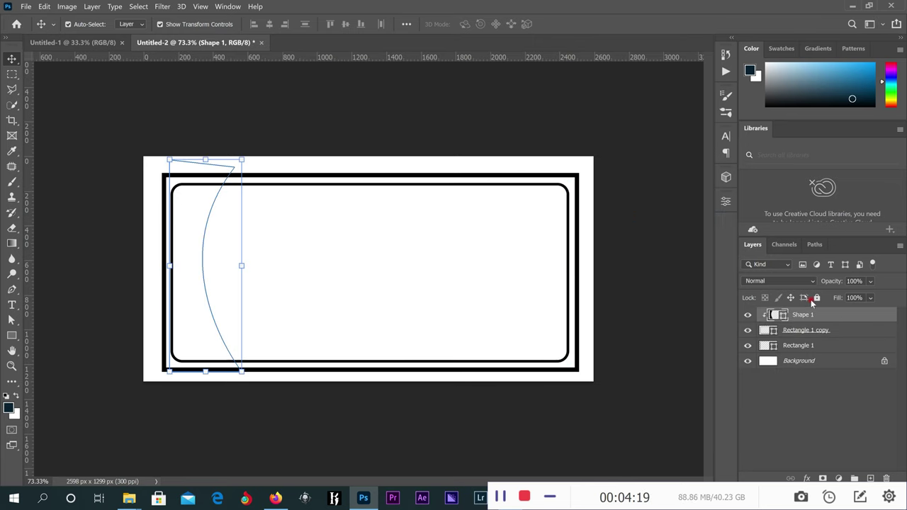
{"action": "left_click", "coordinate": [814, 322], "text": "alt"}
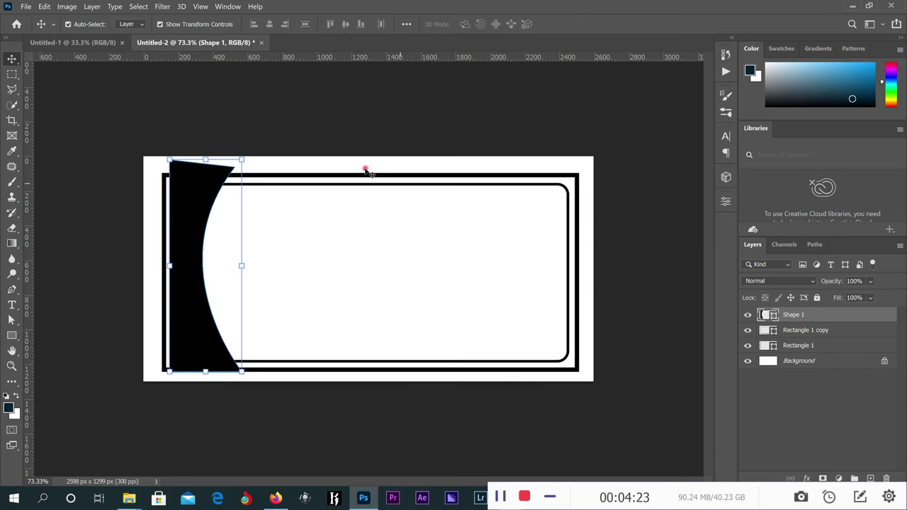
Fill the inner Rectangle 1 copy frame with white.
{"action": "left_click", "coordinate": [803, 331]}
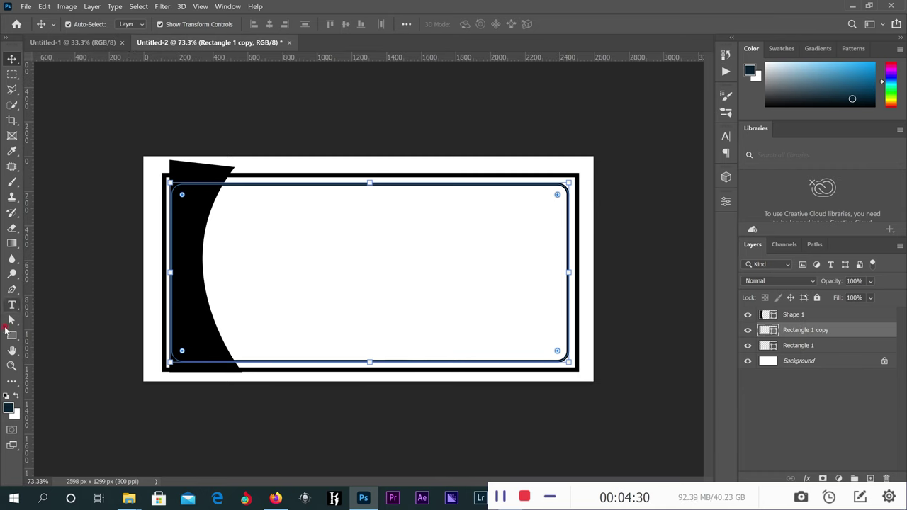
{"action": "left_click", "coordinate": [11, 334]}
{"action": "left_click", "coordinate": [132, 24]}
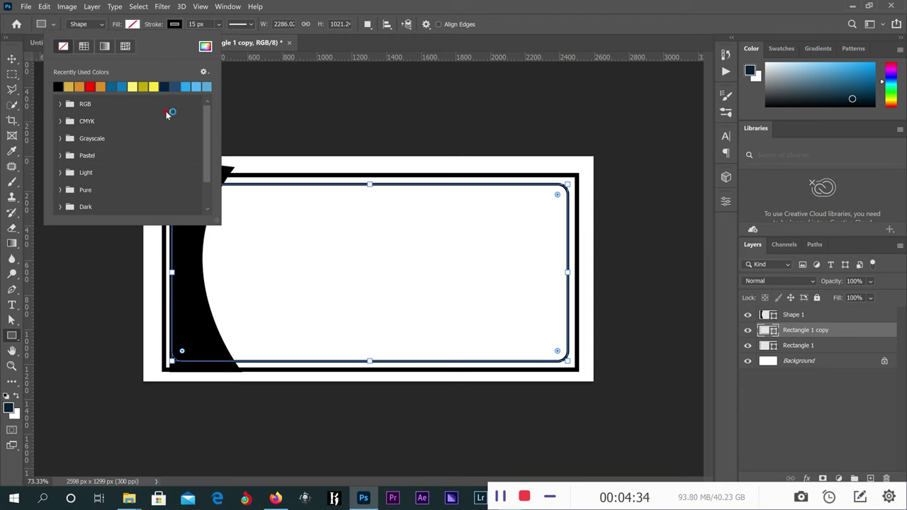
{"action": "left_click", "coordinate": [206, 45]}
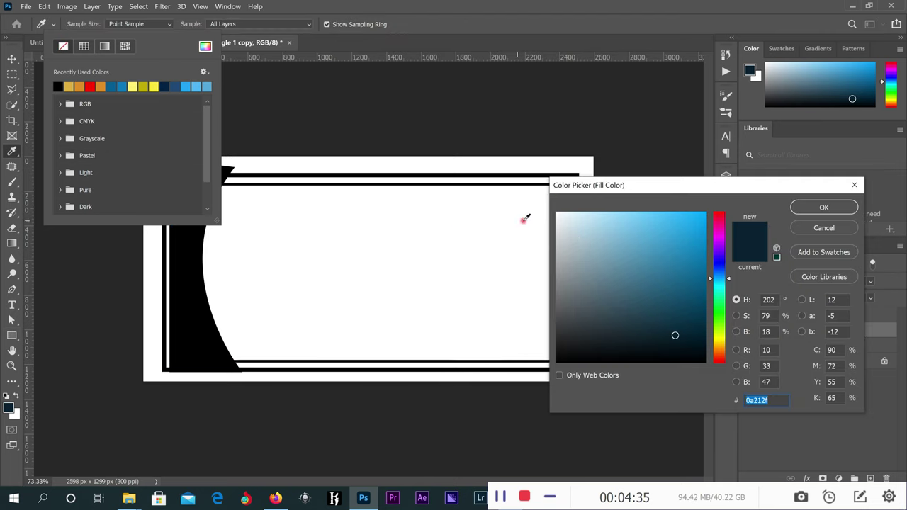
{"action": "key", "text": "ctrl+v"}
{"action": "left_click", "coordinate": [557, 212]}
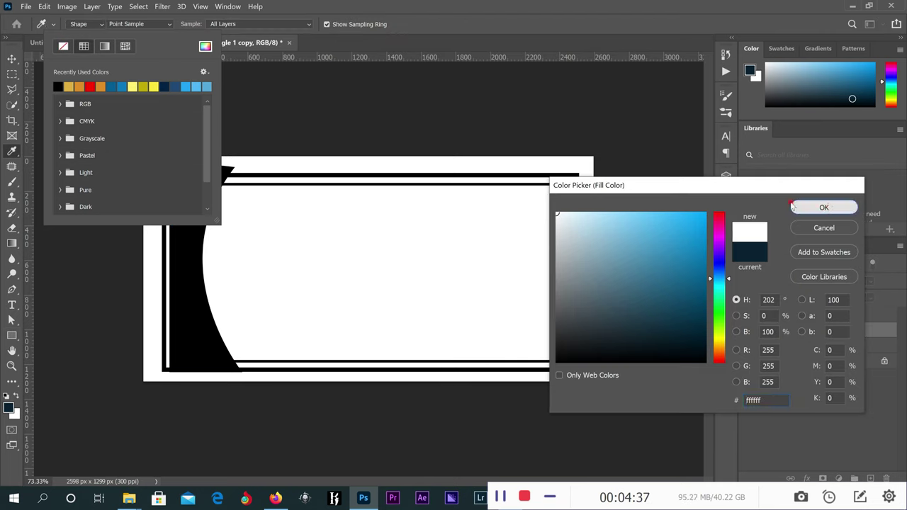
{"action": "left_click", "coordinate": [808, 207]}
{"action": "left_click", "coordinate": [10, 60]}
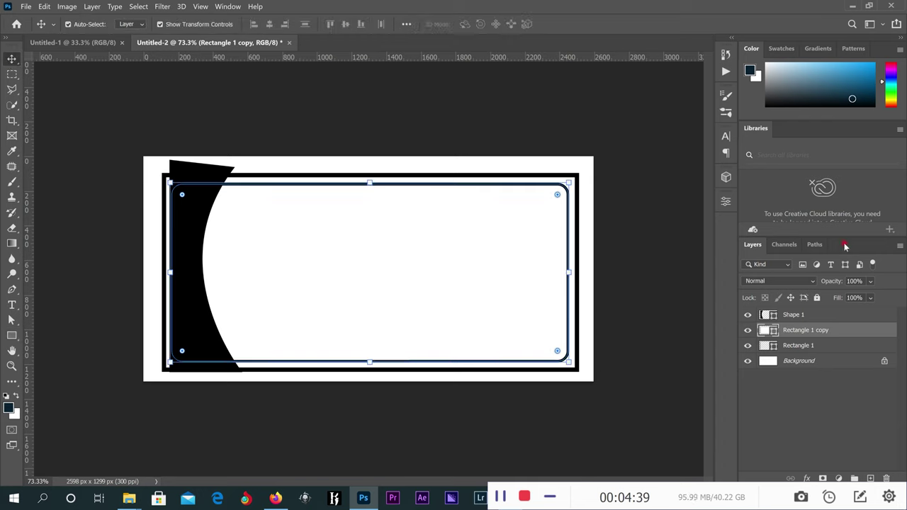
Clip Shape 1 to the inner frame and widen it to about 117%.
{"action": "left_click", "coordinate": [820, 314]}
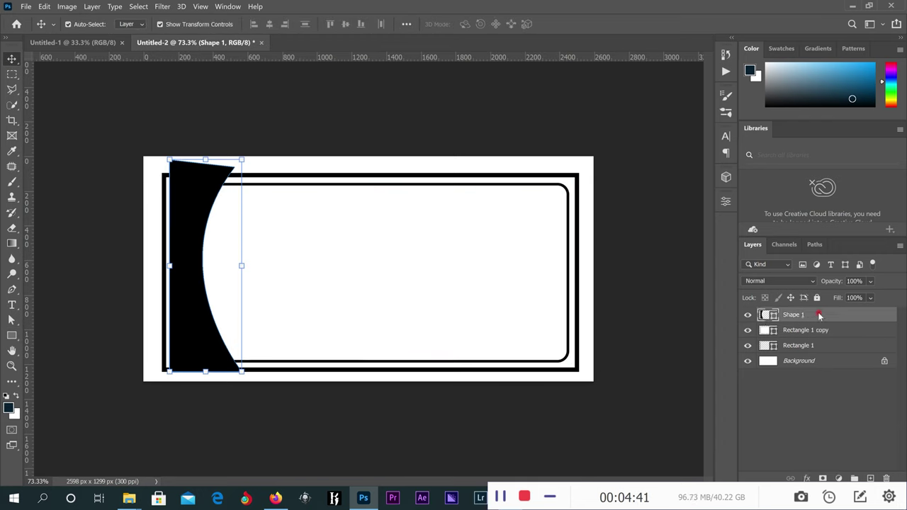
{"action": "right_click", "coordinate": [819, 315]}
{"action": "left_click", "coordinate": [685, 219]}
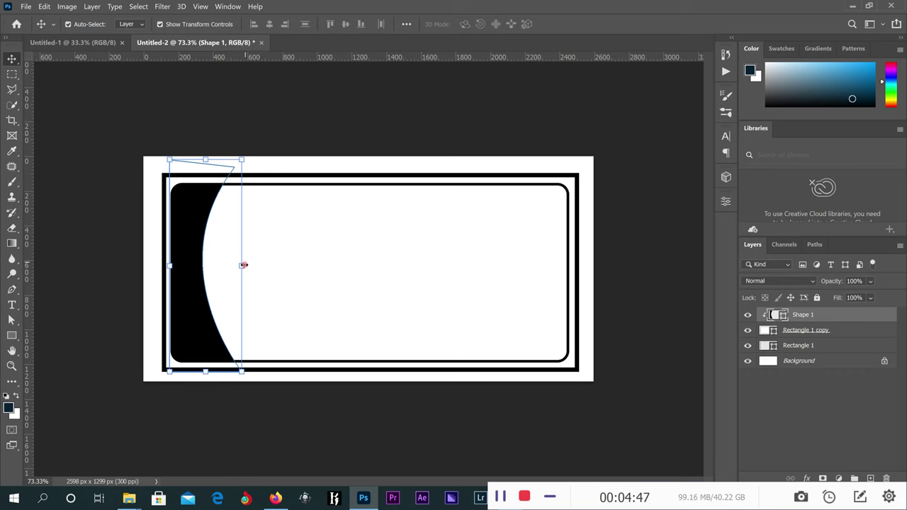
{"action": "left_click_drag", "start_coordinate": [243, 266], "coordinate": [257, 269]}
{"action": "left_click_drag", "start_coordinate": [305, 227], "coordinate": [305, 227]}
{"action": "left_click", "coordinate": [585, 23]}
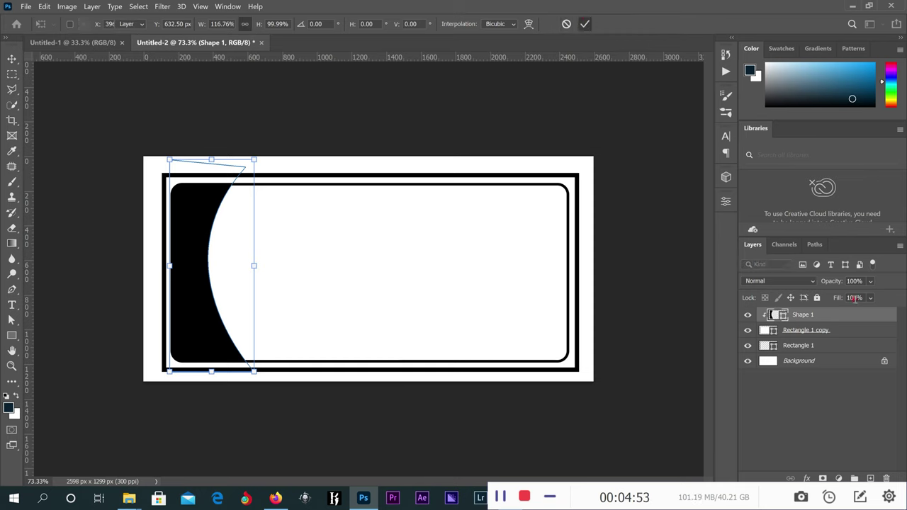
Duplicate Shape 1 and stretch the original Shape 1 wider to the right.
{"action": "right_click", "coordinate": [837, 317]}
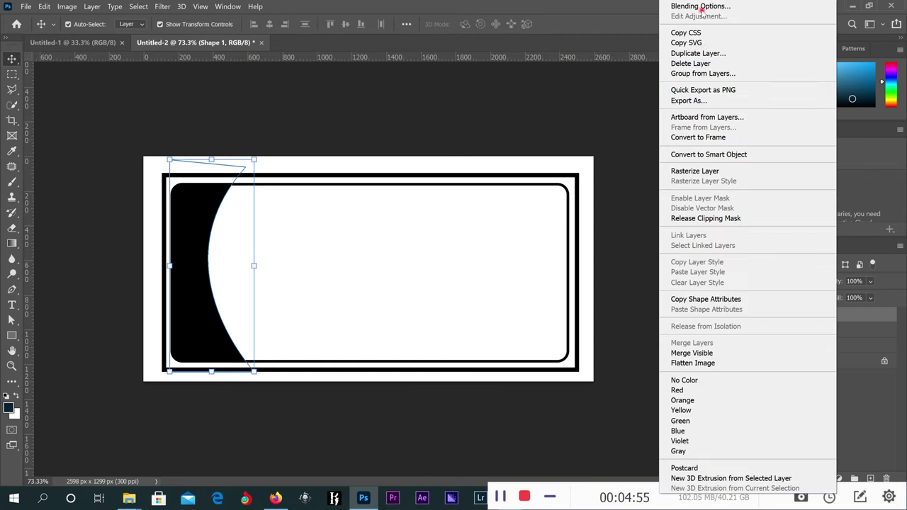
{"action": "left_click", "coordinate": [707, 53]}
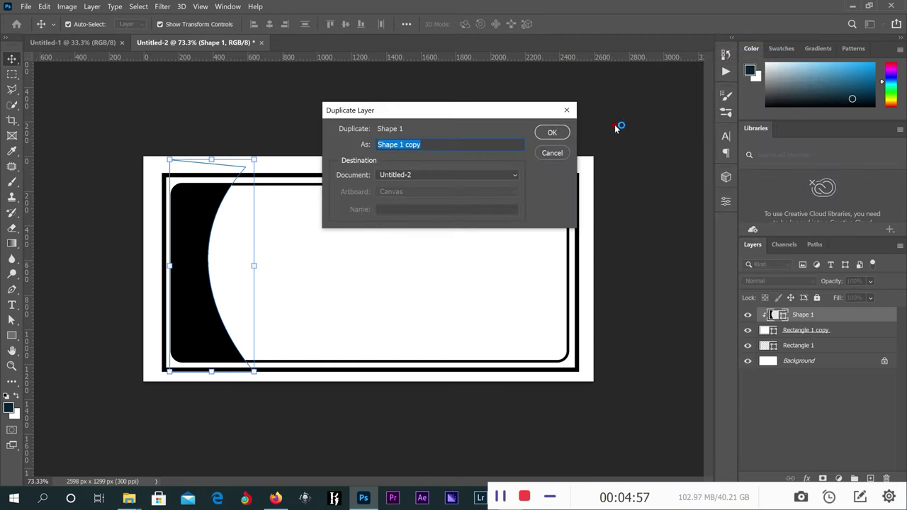
{"action": "left_click", "coordinate": [552, 131]}
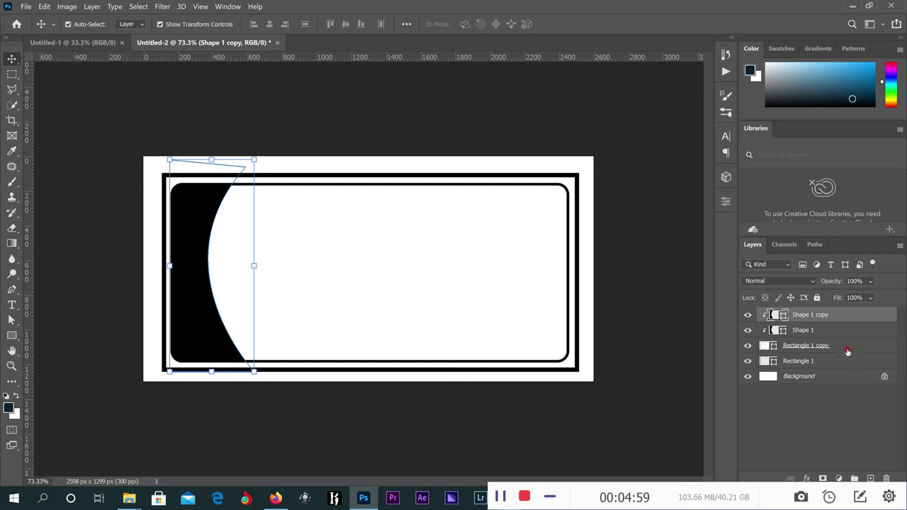
{"action": "left_click", "coordinate": [257, 266]}
{"action": "left_click_drag", "start_coordinate": [258, 266], "coordinate": [271, 265]}
{"action": "key", "text": "ctrl+z"}
{"action": "left_click", "coordinate": [812, 333]}
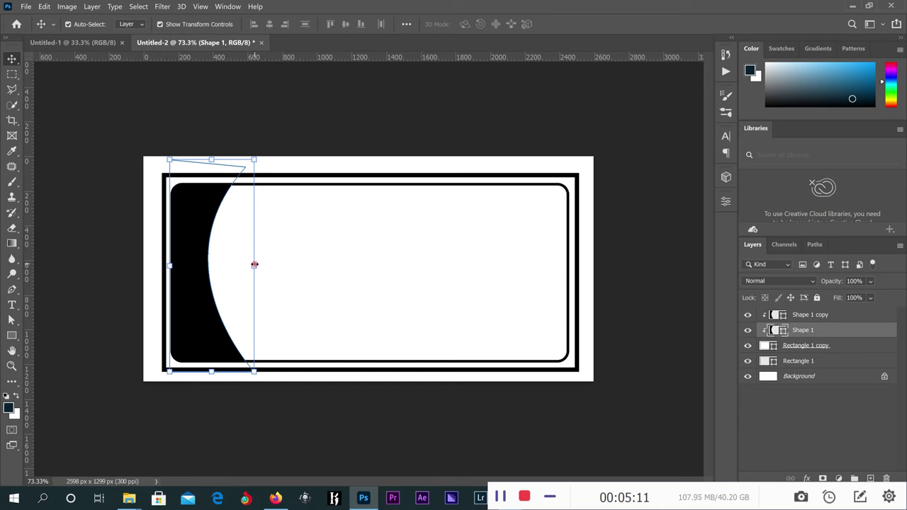
{"action": "left_click_drag", "start_coordinate": [255, 264], "coordinate": [270, 266]}
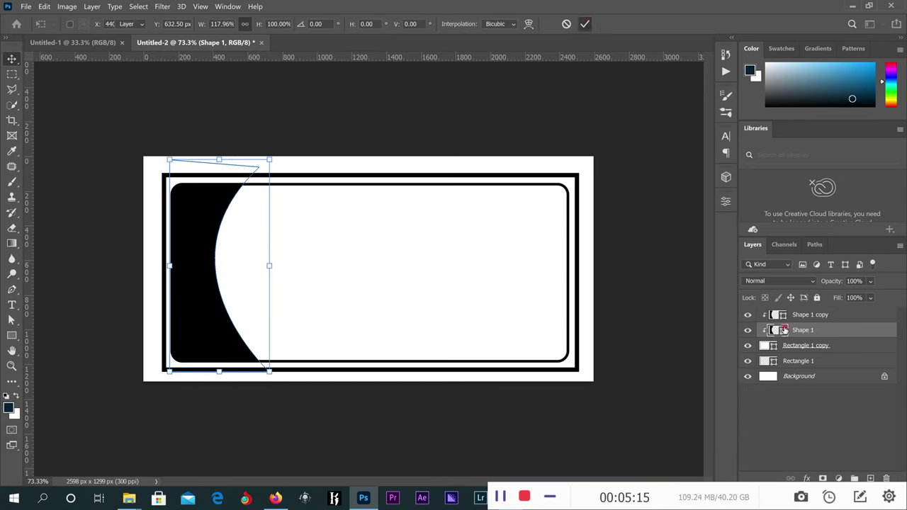
{"action": "left_click", "coordinate": [784, 331]}
Give Shape 1 a dark grey #504a4a fill and 79% opacity.
{"action": "double_click", "coordinate": [784, 330]}
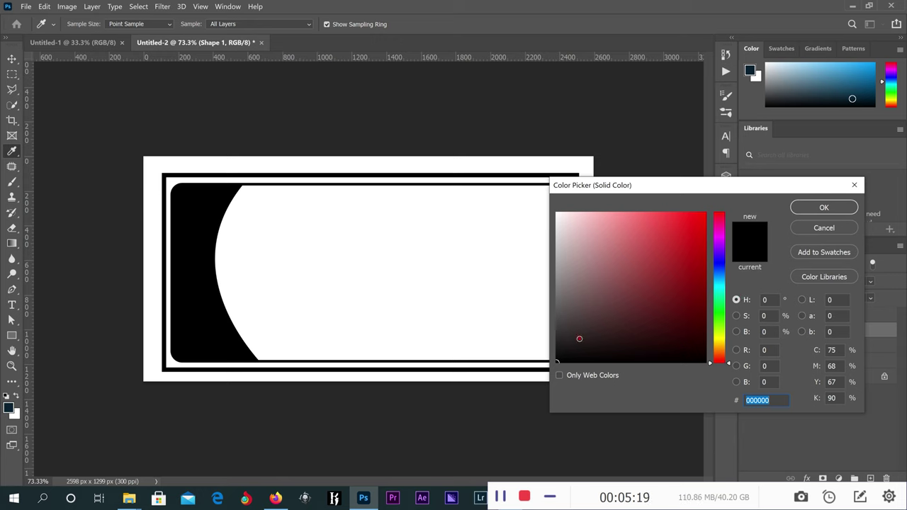
{"action": "mouse_move", "coordinate": [579, 339]}
{"action": "left_mouse_down"}
{"action": "mouse_move", "coordinate": [569, 336]}
{"action": "mouse_move", "coordinate": [567, 315]}
{"action": "left_mouse_up"}
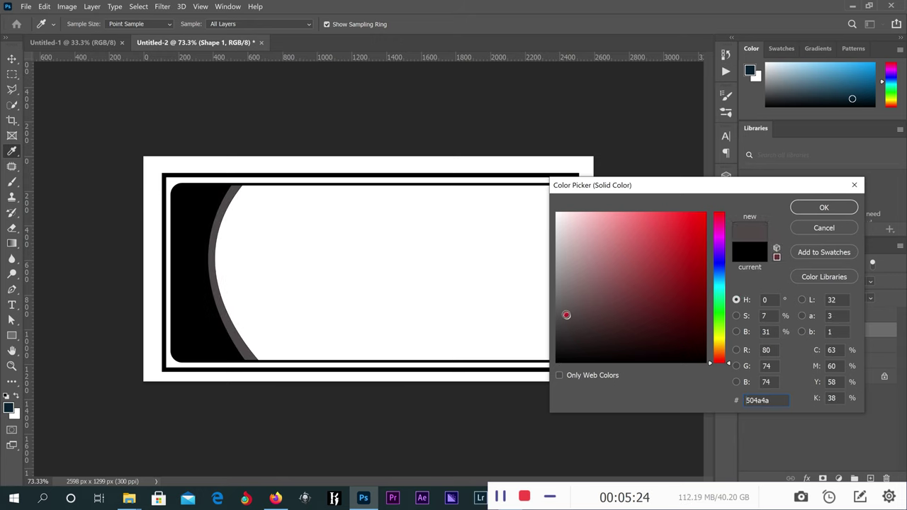
{"action": "left_click", "coordinate": [823, 209]}
{"action": "left_click", "coordinate": [820, 207]}
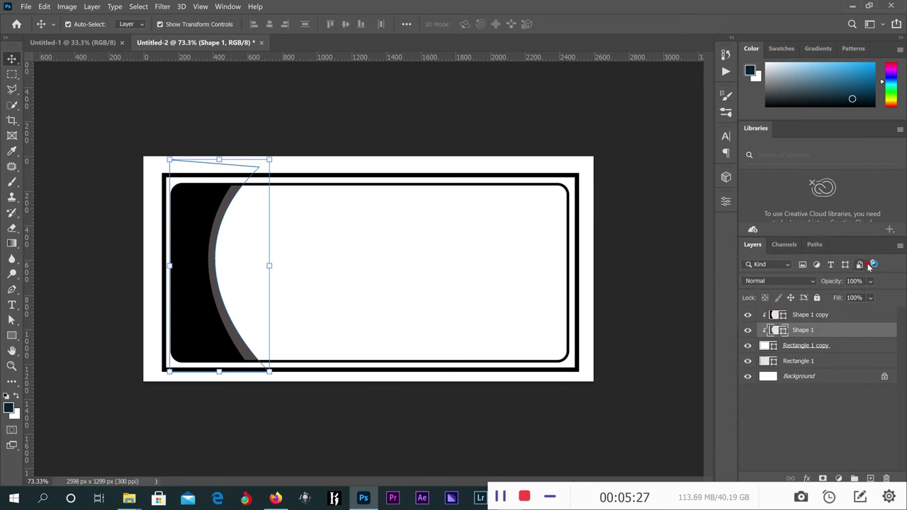
{"action": "left_click", "coordinate": [872, 281]}
{"action": "left_click_drag", "start_coordinate": [899, 296], "coordinate": [883, 298]}
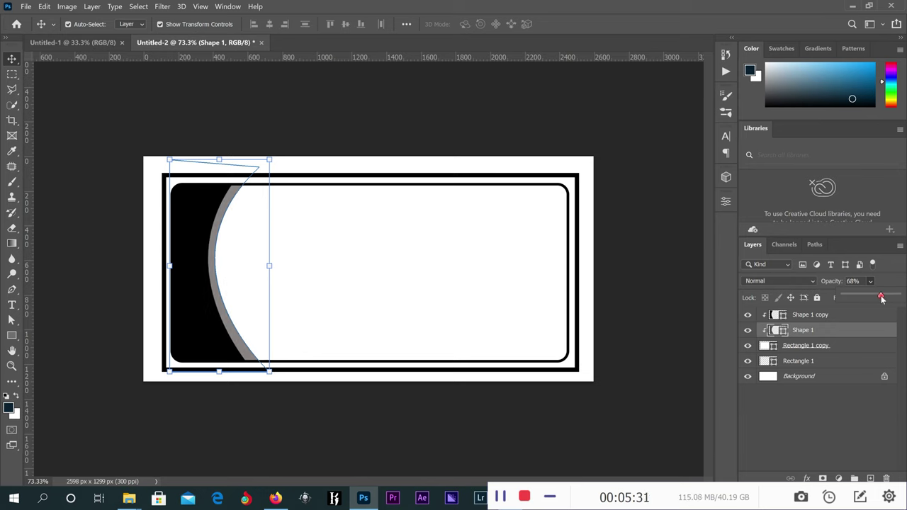
{"action": "left_click_drag", "start_coordinate": [887, 299], "coordinate": [889, 299]}
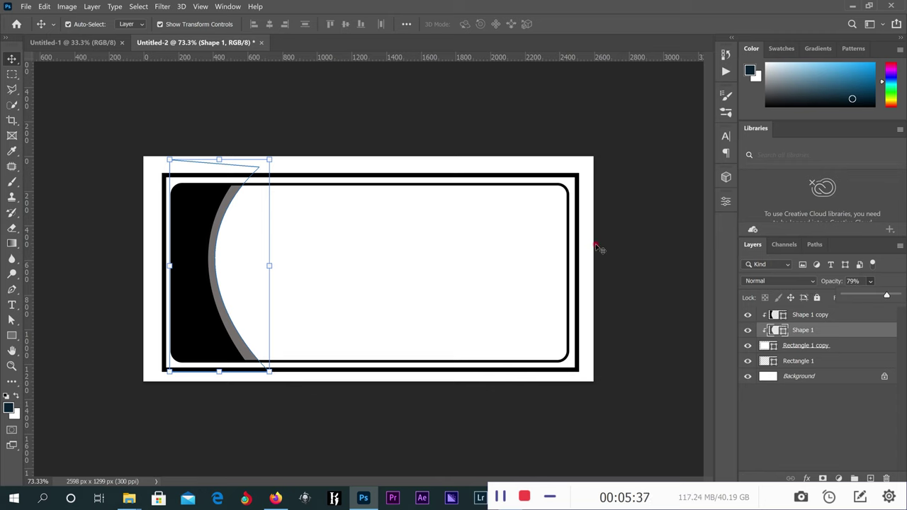
Add an 8 px white Stroke layer effect to the black Shape 1 copy.
{"action": "left_click", "coordinate": [670, 248]}
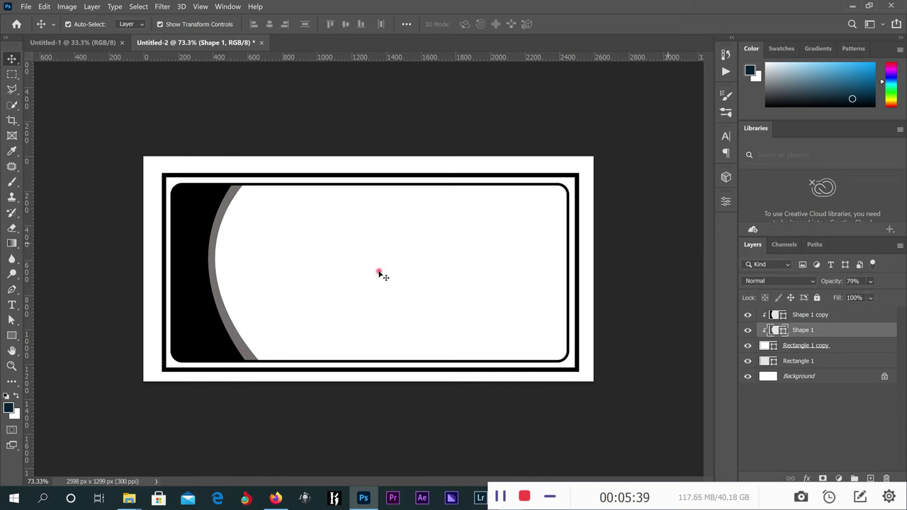
{"action": "left_click", "coordinate": [191, 258]}
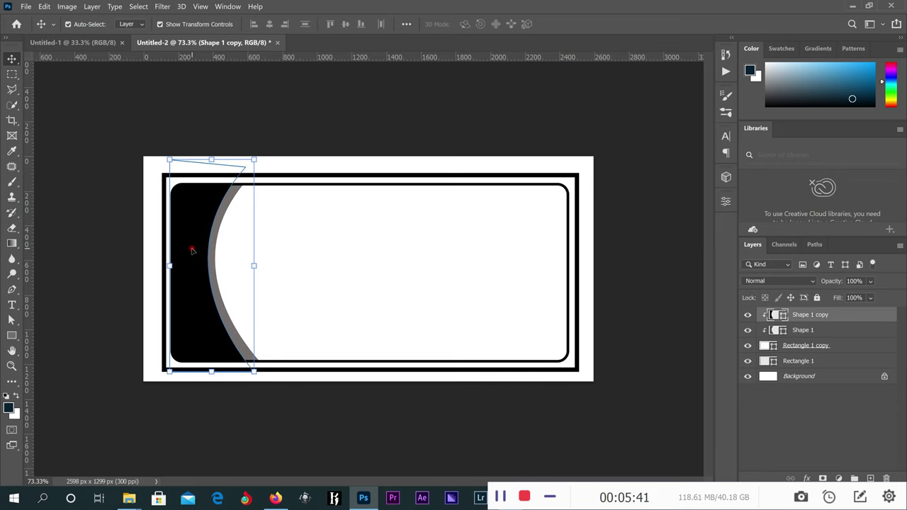
{"action": "left_click", "coordinate": [807, 479]}
{"action": "left_click", "coordinate": [830, 392]}
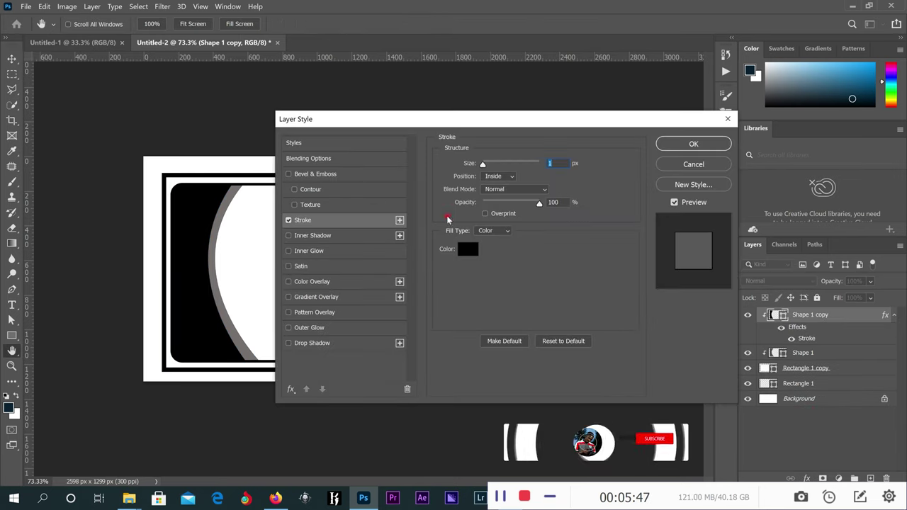
{"action": "left_click", "coordinate": [462, 250]}
{"action": "left_click", "coordinate": [557, 213]}
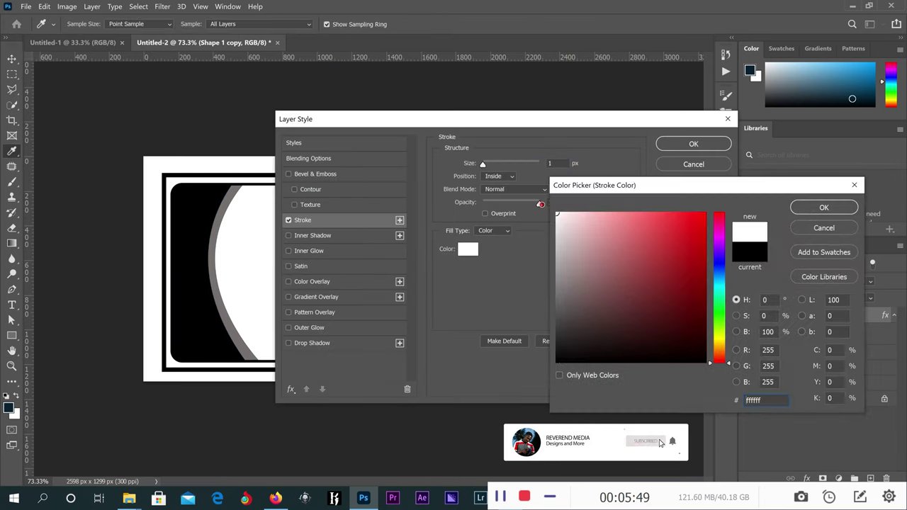
{"action": "left_click", "coordinate": [823, 206]}
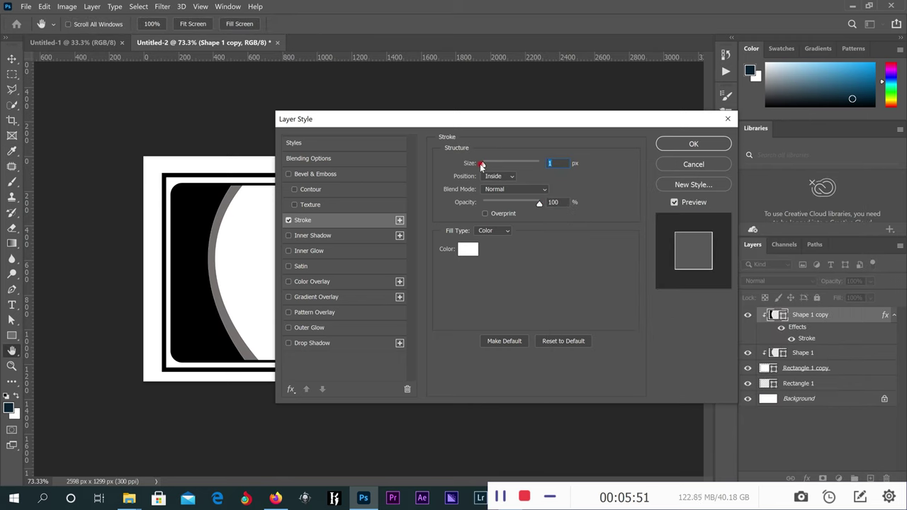
{"action": "left_click_drag", "start_coordinate": [482, 164], "coordinate": [488, 166]}
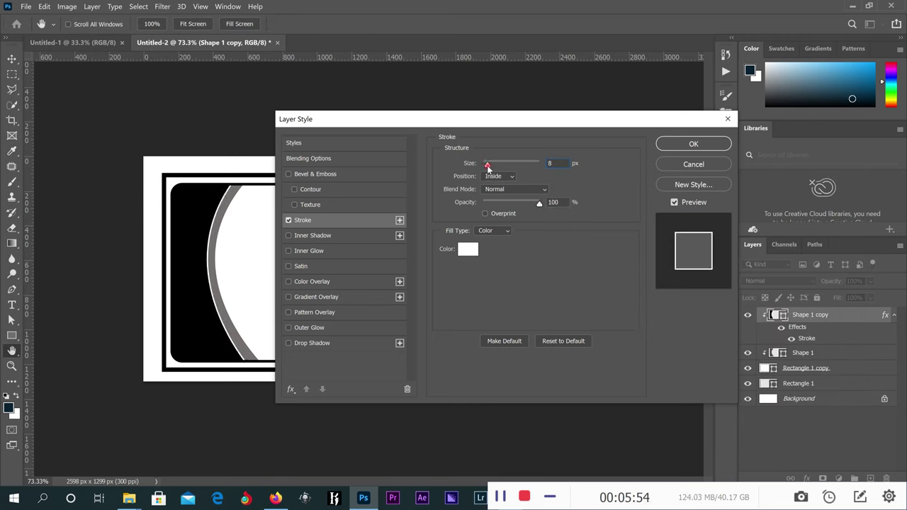
{"action": "left_click", "coordinate": [710, 144]}
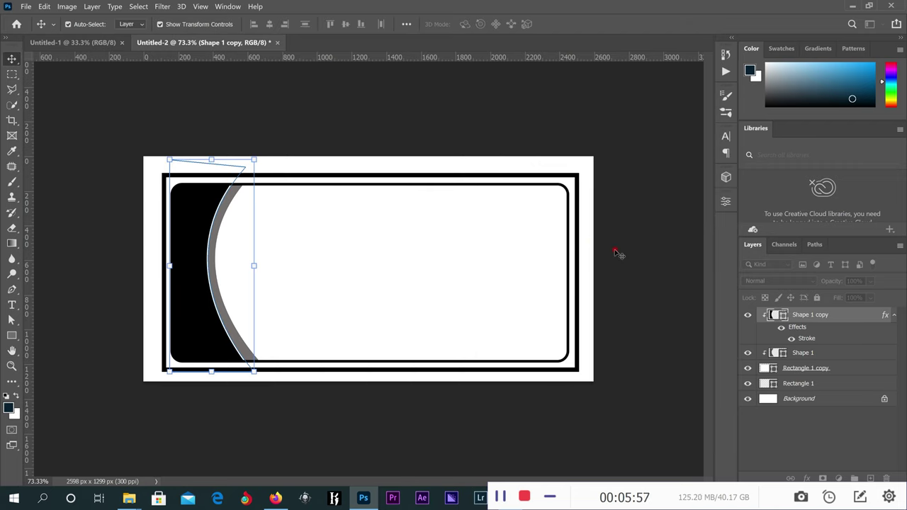
{"action": "left_click", "coordinate": [654, 258]}
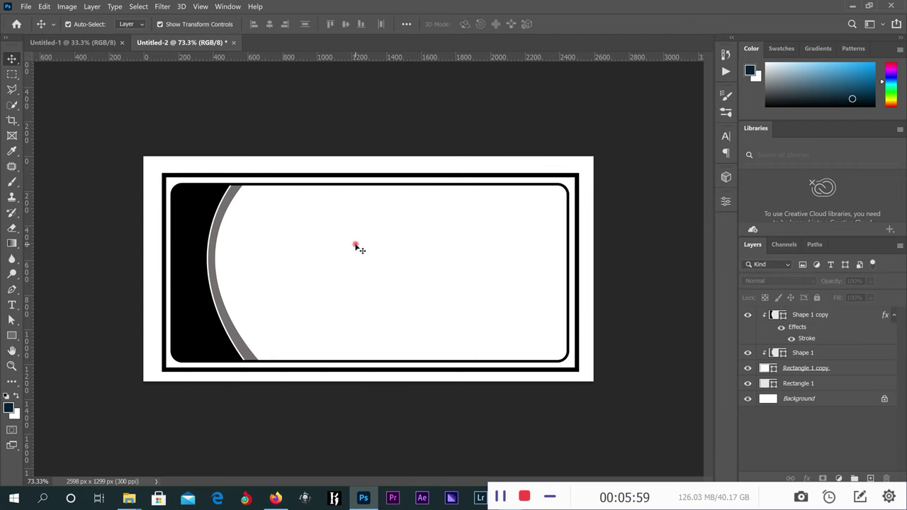
{"action": "scroll", "coordinate": [227, 263], "scroll_direction": "up", "scroll_amount": 1}
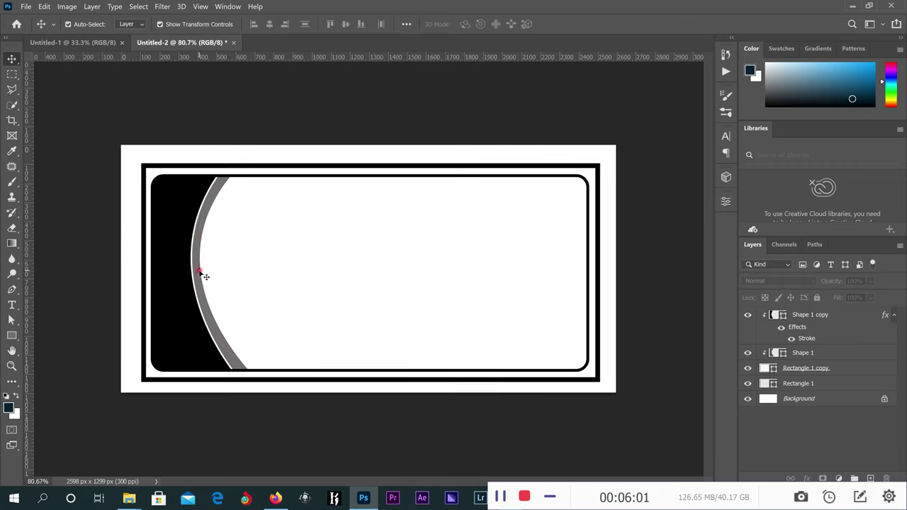
Save the black-and-white church clipart from Google Images into Downloads as unnamed.gif.
{"action": "scroll", "coordinate": [255, 283], "scroll_direction": "down", "scroll_amount": 1}
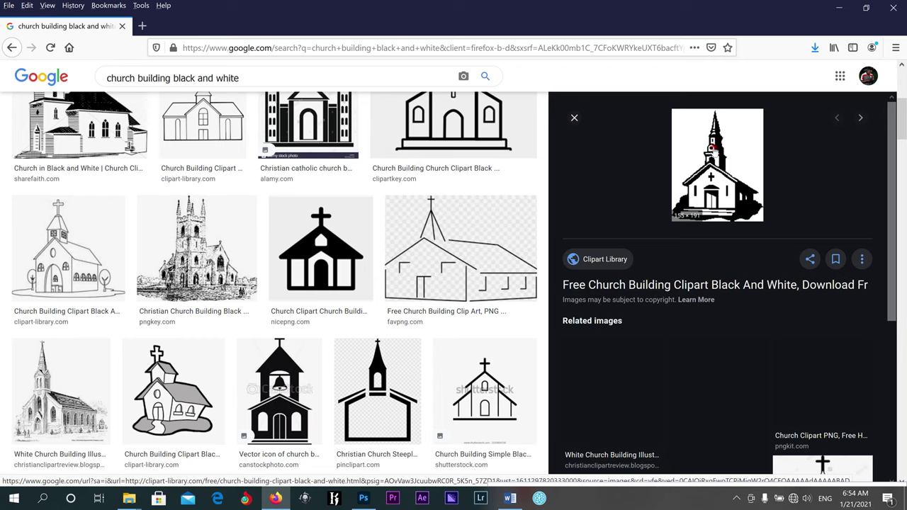
{"action": "right_click", "coordinate": [713, 151]}
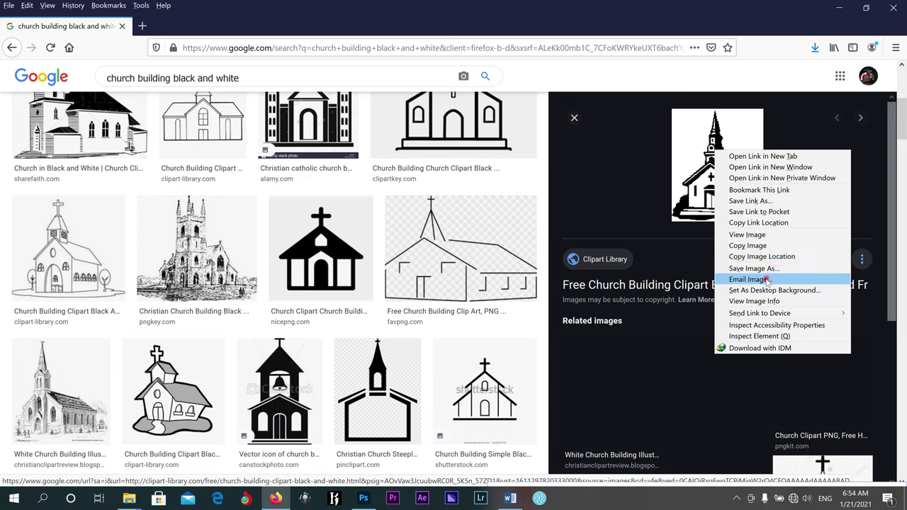
{"action": "left_click", "coordinate": [765, 270]}
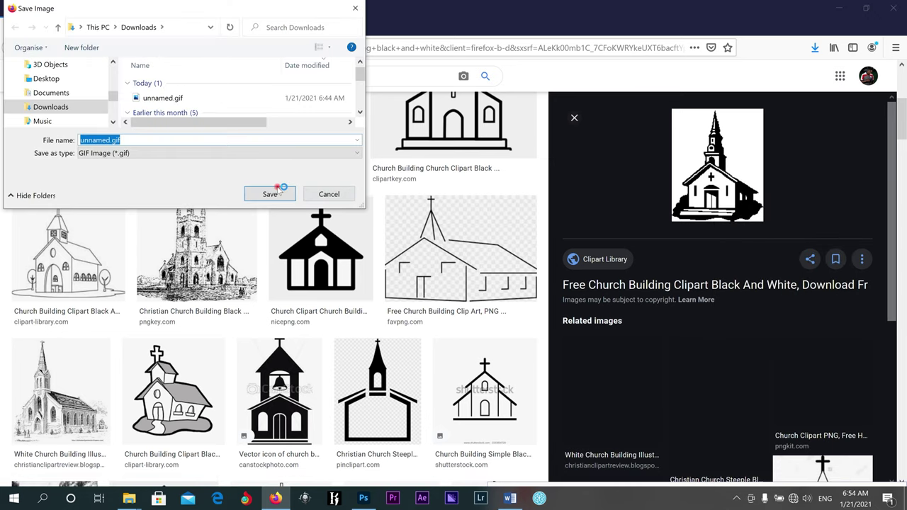
{"action": "left_click", "coordinate": [328, 193]}
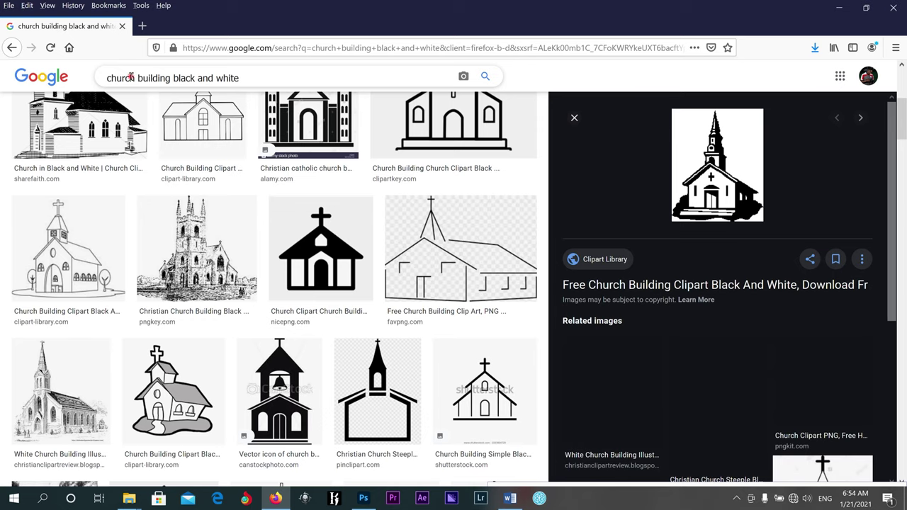
Drag unnamed.gif from the Downloads folder onto Photoshop to open it as a 155 x 191 px document.
{"action": "left_click", "coordinate": [840, 7]}
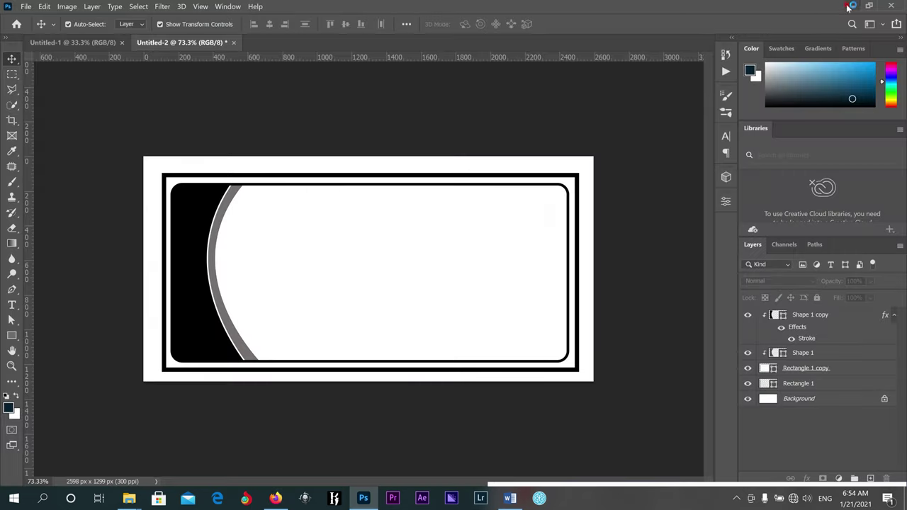
{"action": "mouse_move", "coordinate": [131, 498]}
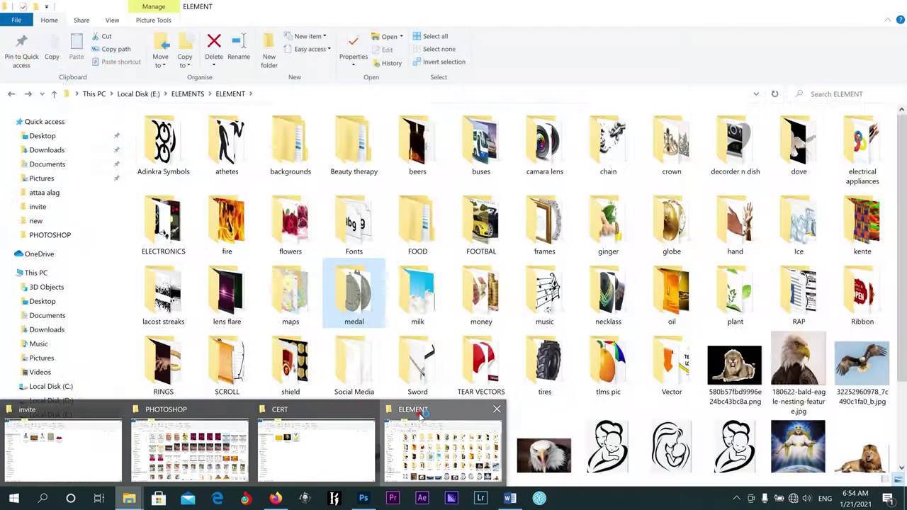
{"action": "left_click", "coordinate": [419, 419]}
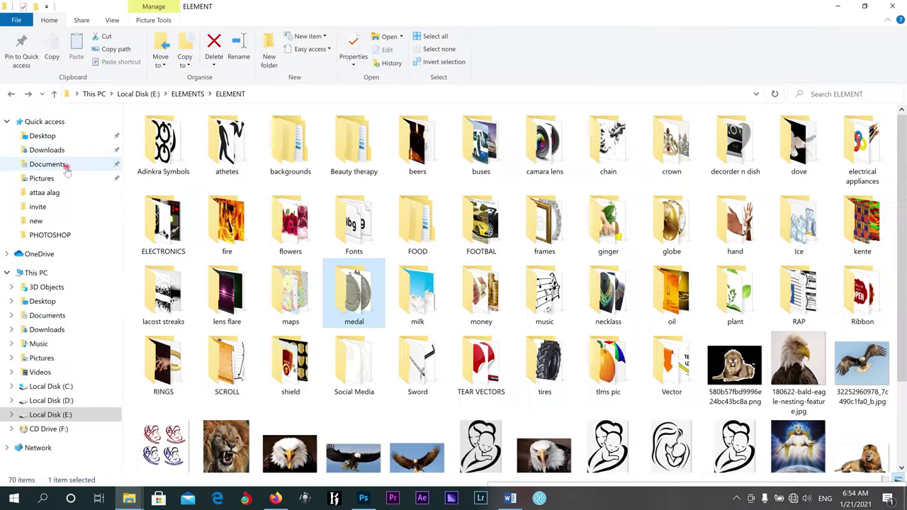
{"action": "left_click", "coordinate": [57, 150]}
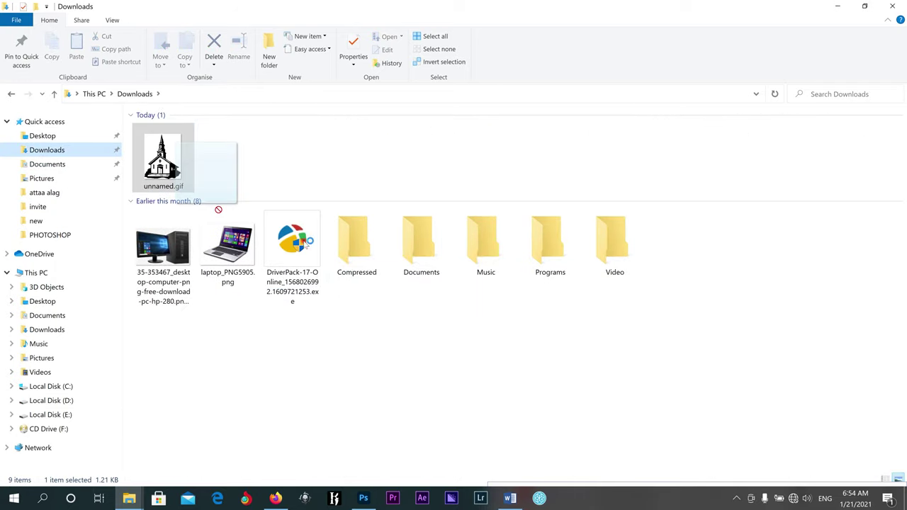
{"action": "left_click_drag", "start_coordinate": [347, 274], "coordinate": [381, 88]}
{"action": "left_click_drag", "start_coordinate": [394, 46], "coordinate": [397, 41]}
{"action": "scroll", "coordinate": [384, 296], "scroll_direction": "up", "scroll_amount": 5}
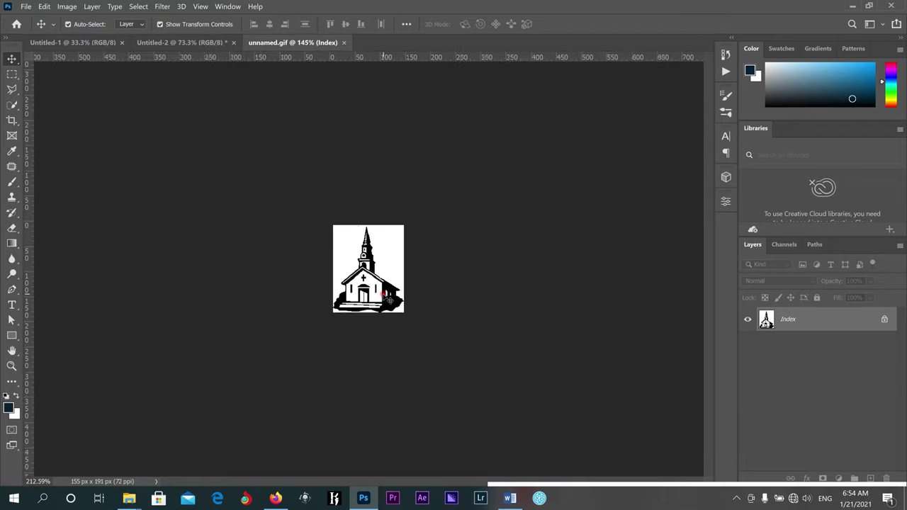
Convert the church image unnamed.gif from Indexed to RGB colour mode.
{"action": "left_click", "coordinate": [138, 6]}
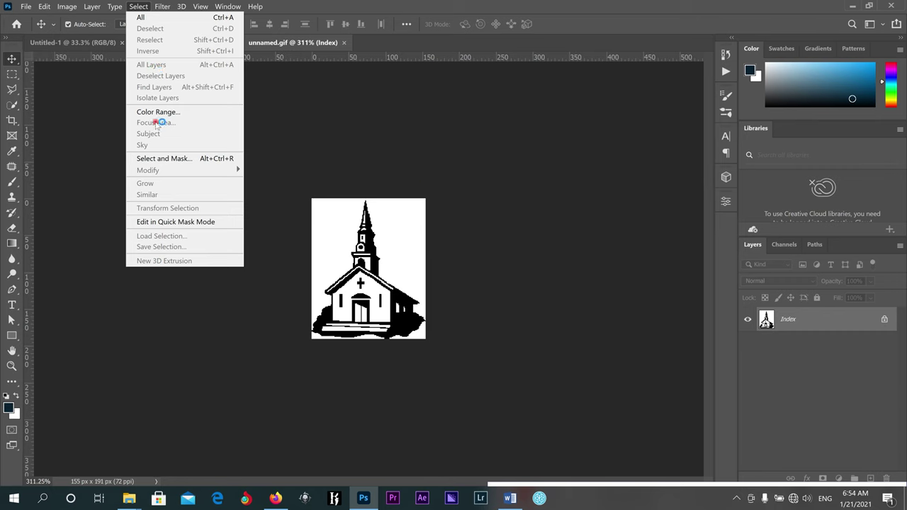
{"action": "left_click", "coordinate": [455, 187]}
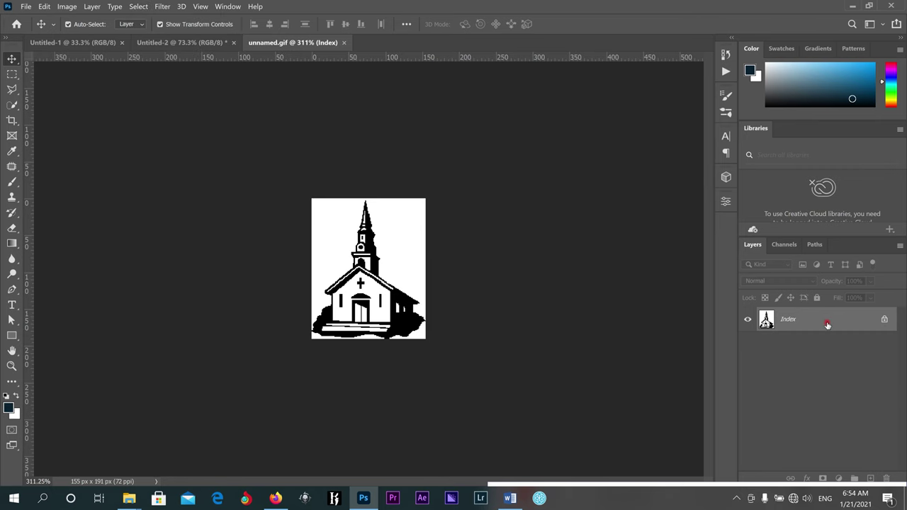
{"action": "right_click", "coordinate": [827, 324]}
{"action": "left_click", "coordinate": [822, 319]}
{"action": "left_click", "coordinate": [72, 8]}
{"action": "mouse_move", "coordinate": [85, 19]}
{"action": "left_click", "coordinate": [213, 63]}
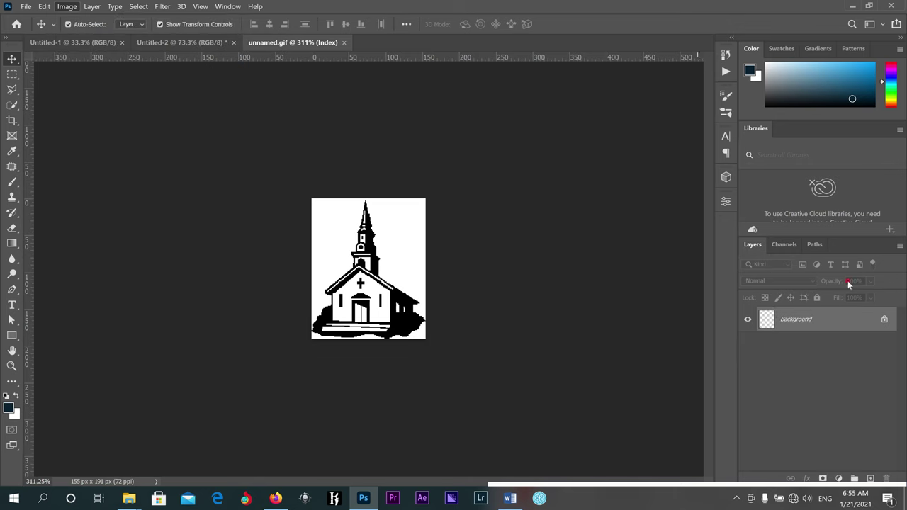
Unlock the background as Layer 0, cancelling the Layer Style dialog that appears.
{"action": "left_click", "coordinate": [884, 319]}
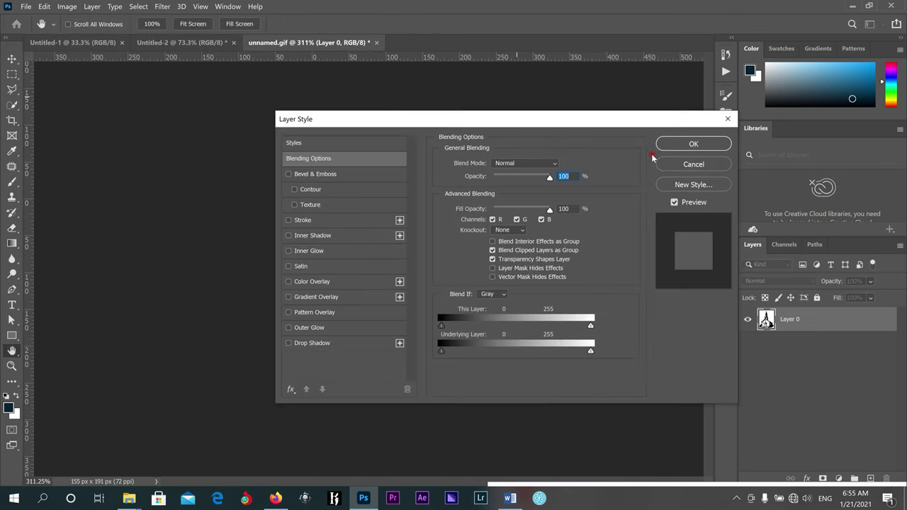
{"action": "left_click", "coordinate": [670, 165]}
{"action": "left_click", "coordinate": [138, 6]}
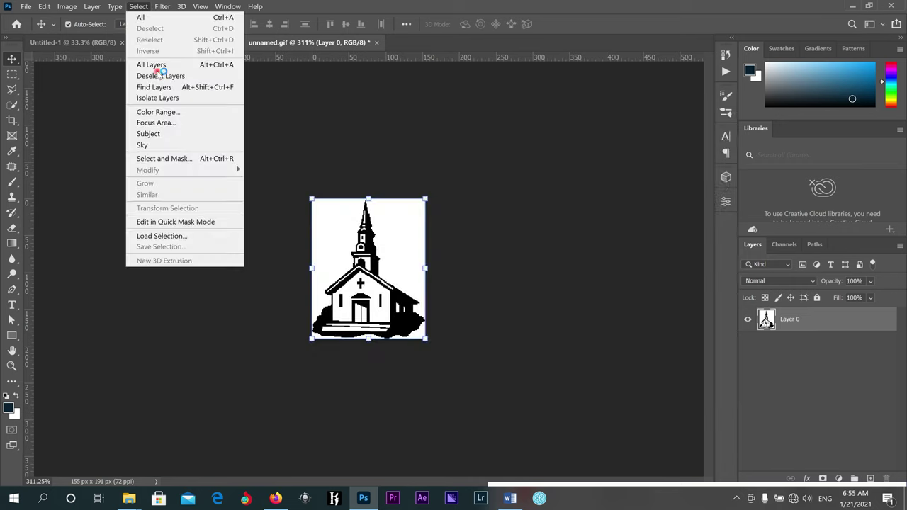
{"action": "key", "text": "Escape"}
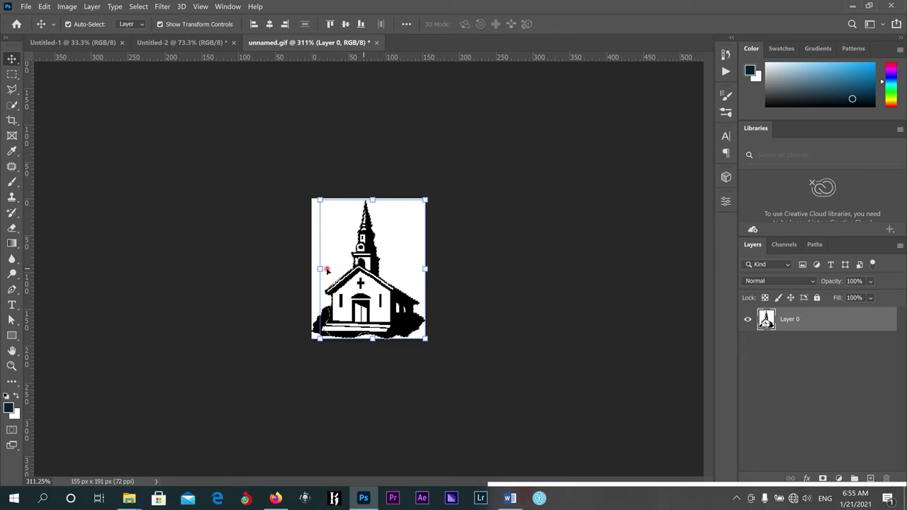
Quick-select the church with a reduced brush size.
{"action": "left_click", "coordinate": [12, 104]}
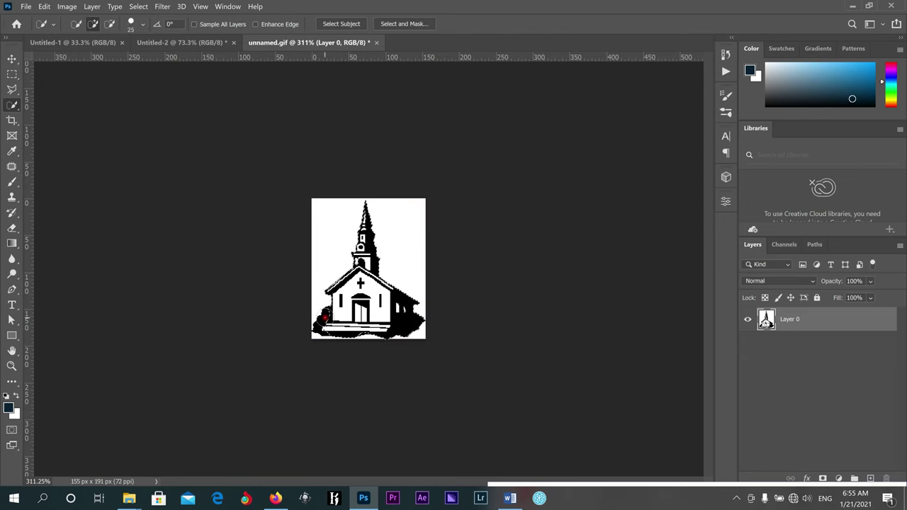
{"action": "key", "text": "bracketleft"}
{"action": "scroll", "coordinate": [323, 318], "scroll_direction": "up", "scroll_amount": 2}
{"action": "key", "text": "bracketleft"}
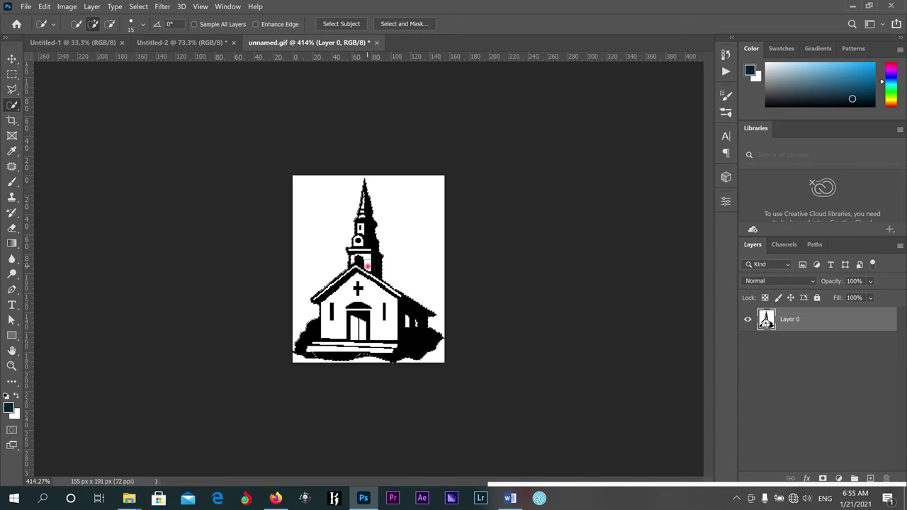
{"action": "right_click", "coordinate": [367, 270]}
{"action": "left_click", "coordinate": [359, 260]}
Cut the church to its own layer and drag it onto the Untitled-2 envelope.
{"action": "right_click", "coordinate": [365, 275]}
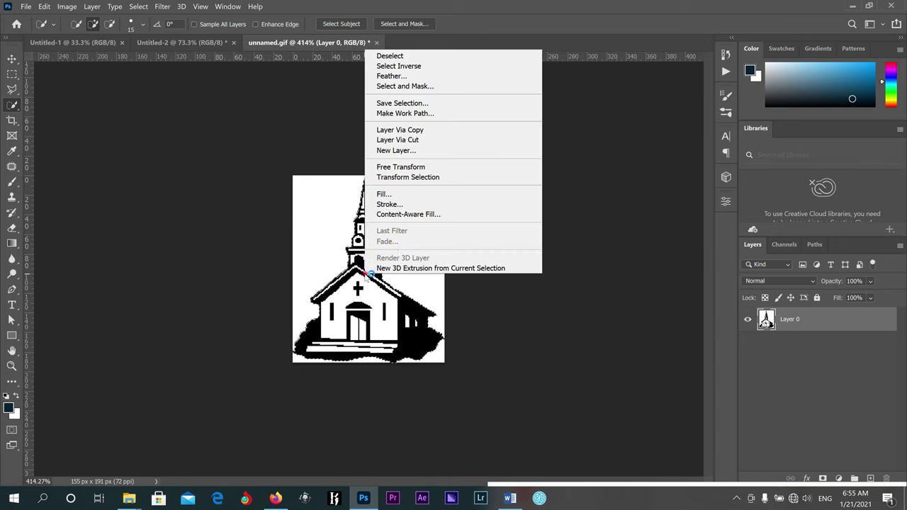
{"action": "left_click", "coordinate": [414, 140]}
{"action": "key", "text": "v"}
{"action": "left_click_drag", "start_coordinate": [377, 263], "coordinate": [356, 190]}
Place the church on the envelope's left side and enlarge it over the left curve.
{"action": "left_click", "coordinate": [367, 247]}
{"action": "left_click_drag", "start_coordinate": [279, 294], "coordinate": [192, 320]}
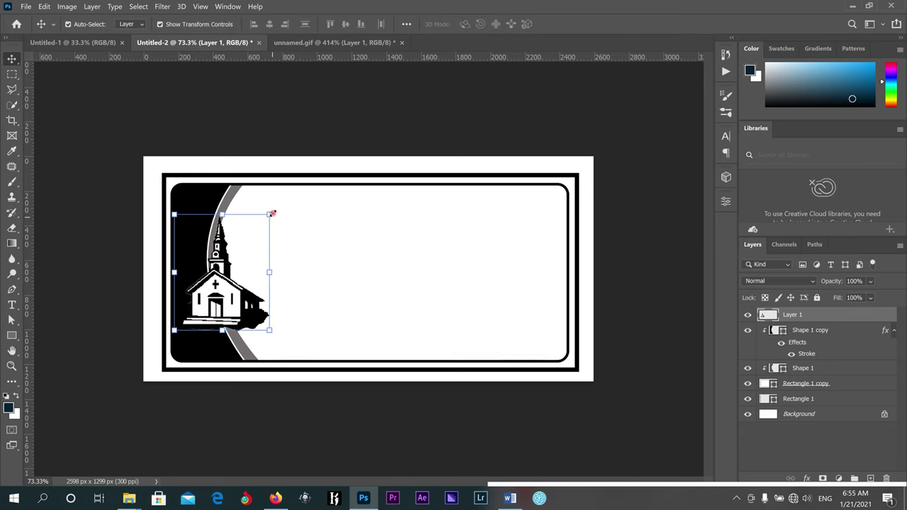
{"action": "mouse_move", "coordinate": [272, 214]}
{"action": "left_mouse_down"}
{"action": "mouse_move", "coordinate": [278, 204]}
{"action": "mouse_move", "coordinate": [273, 210]}
{"action": "left_mouse_up"}
{"action": "left_click", "coordinate": [585, 24]}
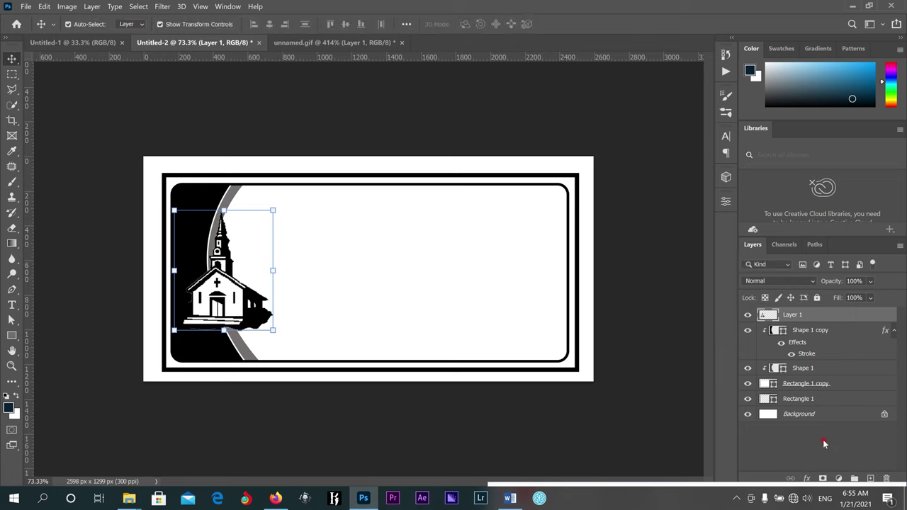
Give the church layer a white Outer Glow with 40 px size.
{"action": "left_click", "coordinate": [808, 478]}
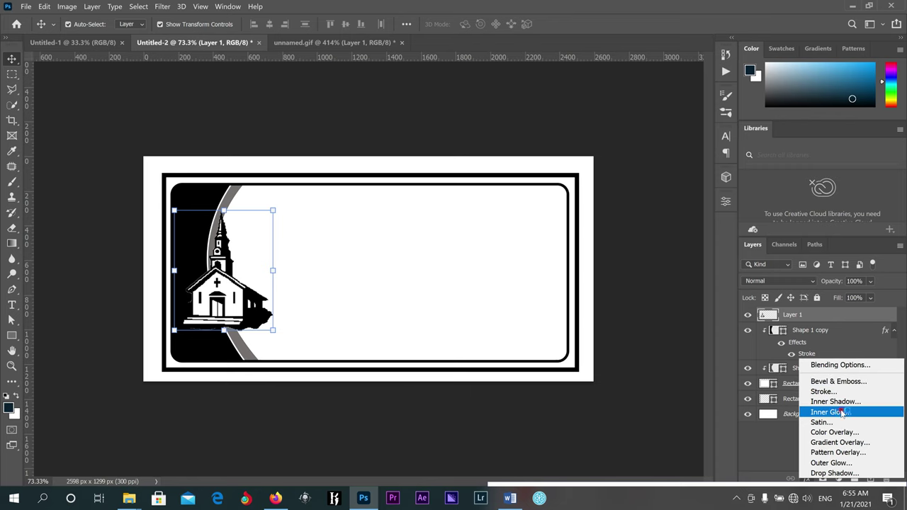
{"action": "left_click", "coordinate": [839, 463]}
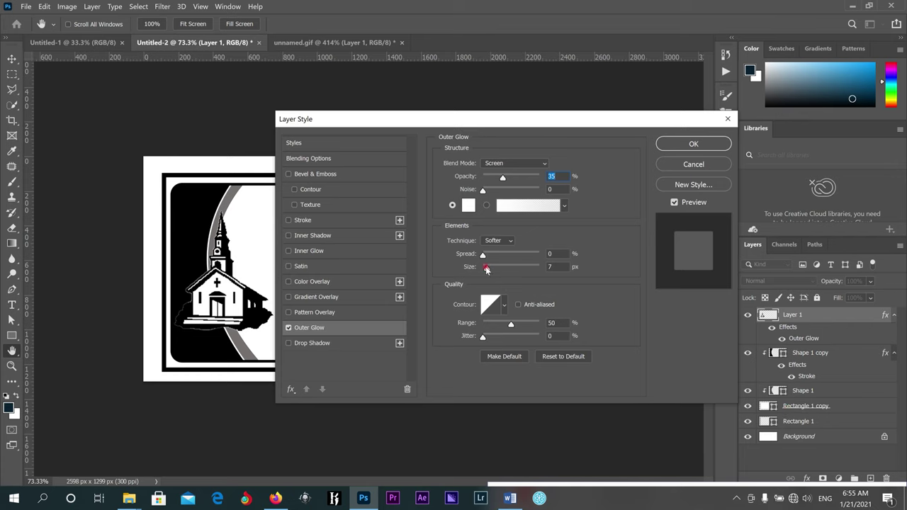
{"action": "left_click_drag", "start_coordinate": [487, 270], "coordinate": [496, 270]}
{"action": "left_click", "coordinate": [694, 144]}
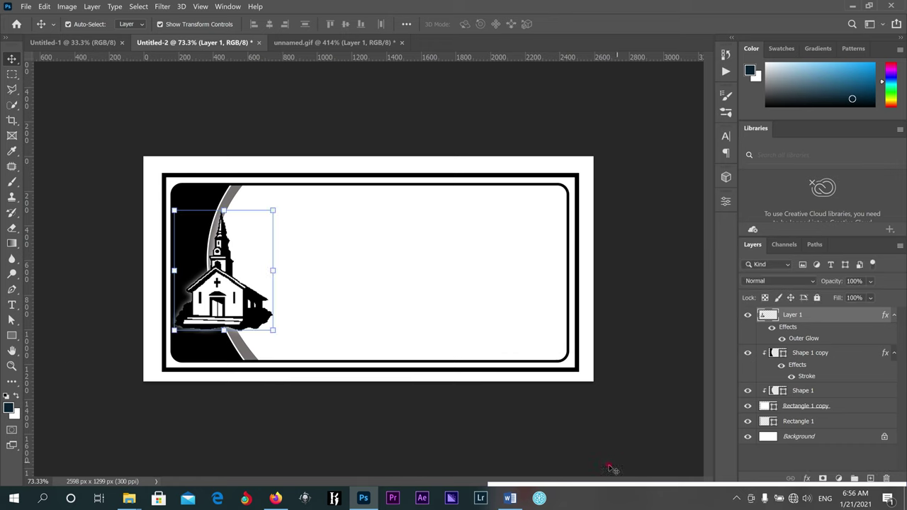
{"action": "mouse_move", "coordinate": [572, 480]}
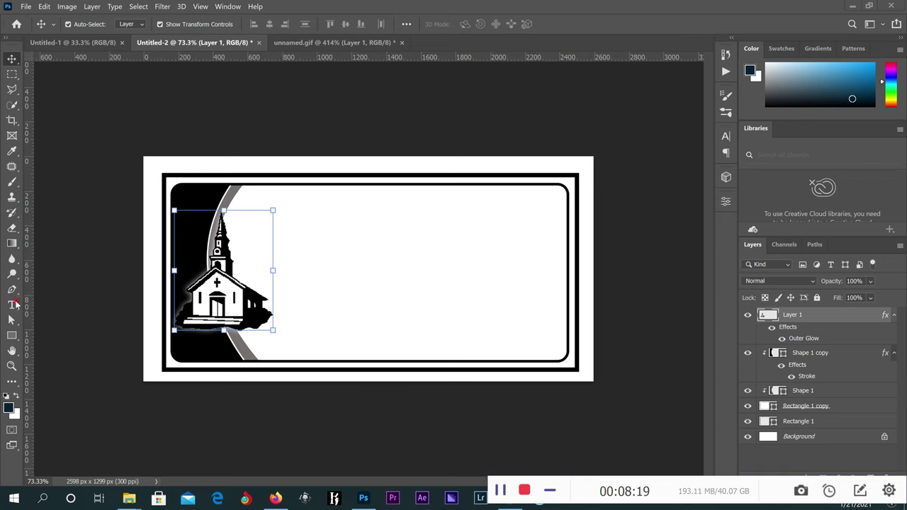
Type the heading 'DIVINE POWER MNSTRY' on the envelope.
{"action": "left_click", "coordinate": [14, 304]}
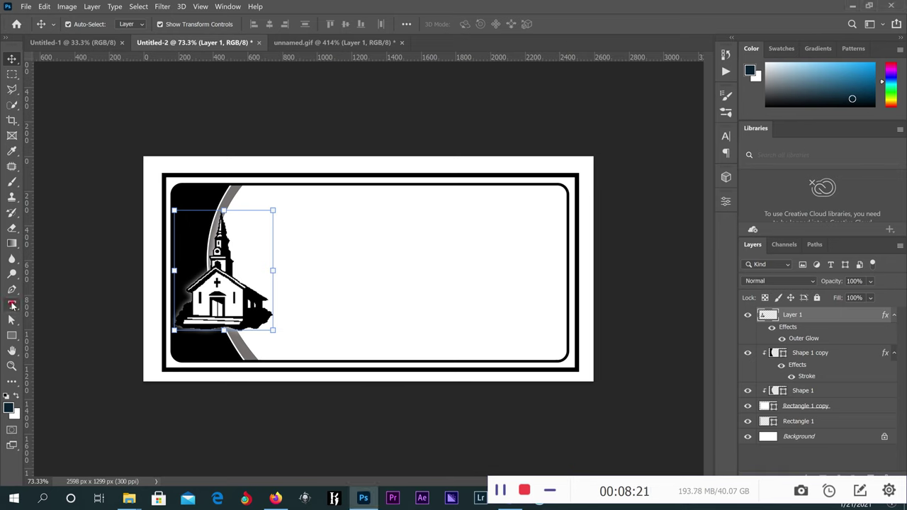
{"action": "left_click", "coordinate": [12, 307]}
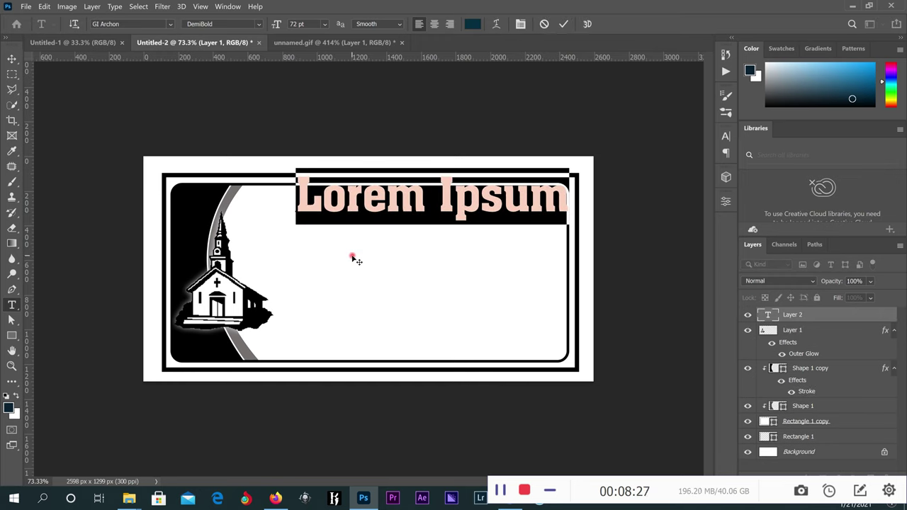
{"action": "type", "text": "DIVINE"}
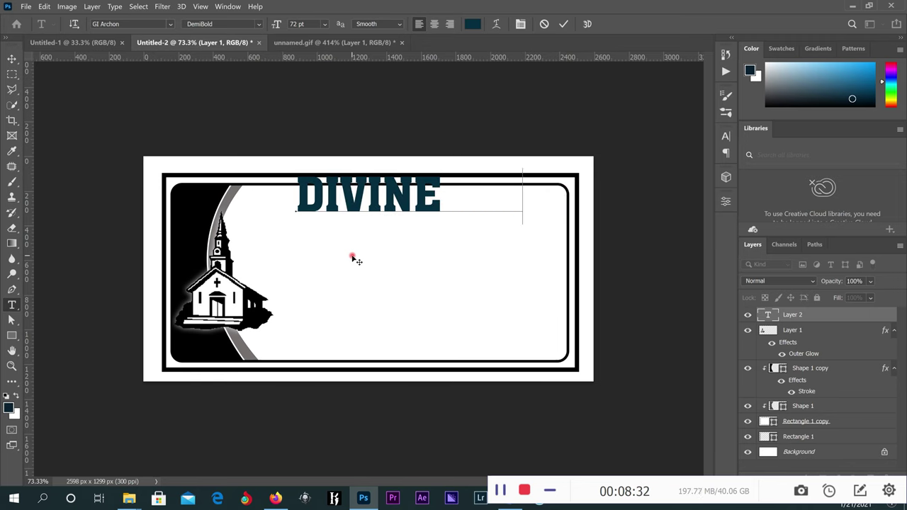
{"action": "type", "text": "           POWE"}
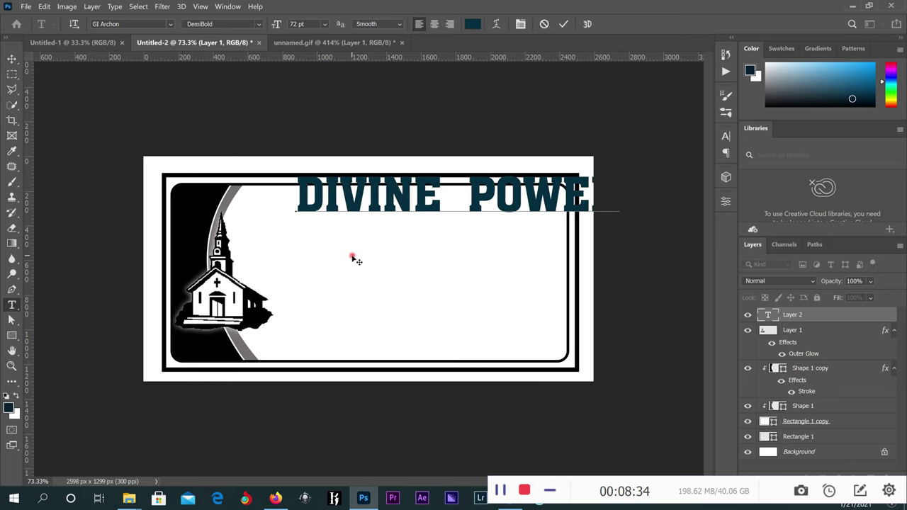
{"action": "type", "text": "R MI"}
{"action": "left_click", "coordinate": [563, 24]}
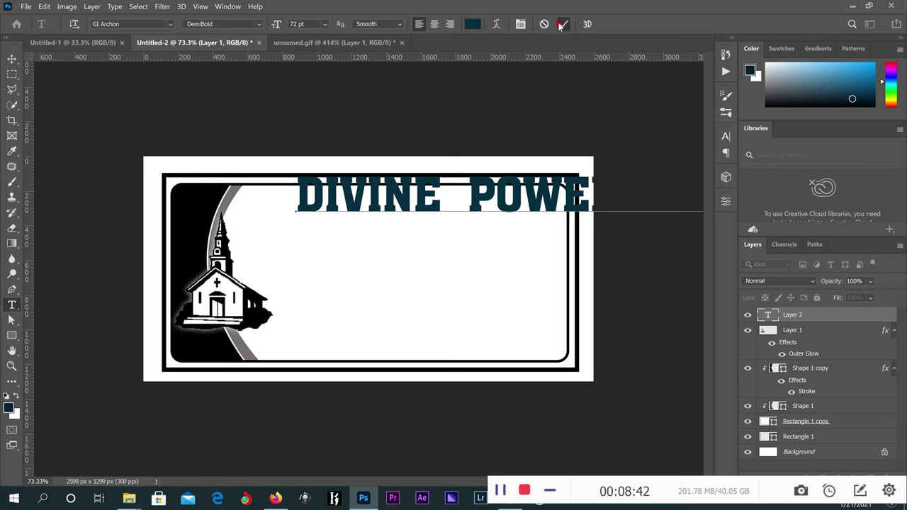
Scale the heading down to about 45.81% and move it to the envelope's top.
{"action": "left_click", "coordinate": [13, 60]}
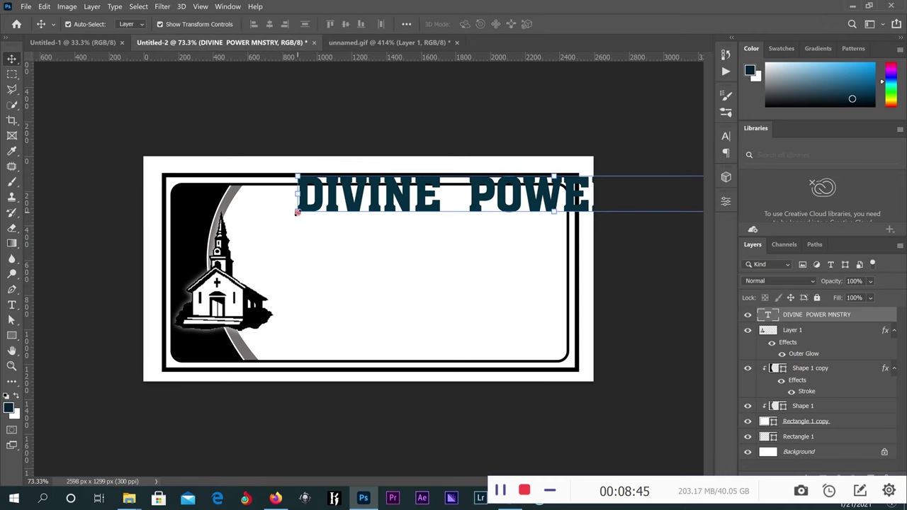
{"action": "key", "text": "ctrl+t"}
{"action": "left_click_drag", "start_coordinate": [295, 169], "coordinate": [576, 174]}
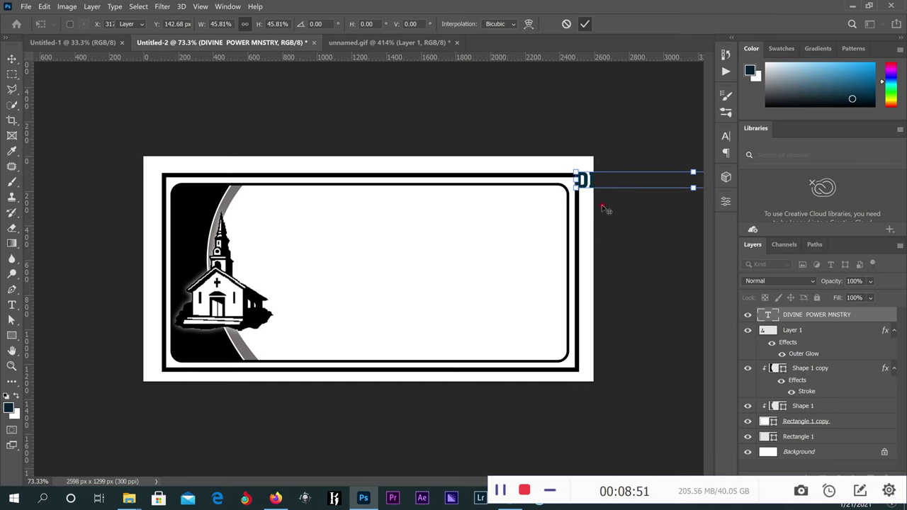
{"action": "key", "text": "Return"}
{"action": "left_click_drag", "start_coordinate": [517, 196], "coordinate": [285, 202]}
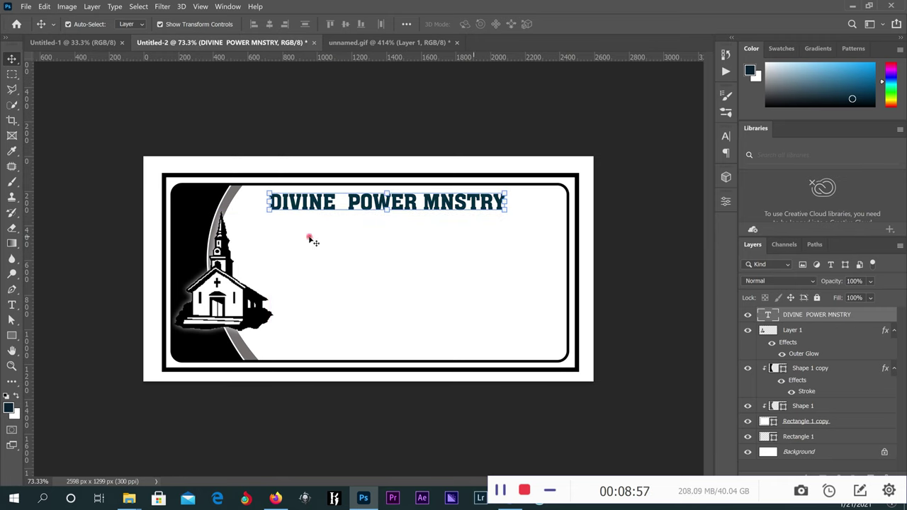
Remove the extra space after DIVINE and insert 'PRAYER' into the heading.
{"action": "left_click", "coordinate": [12, 305]}
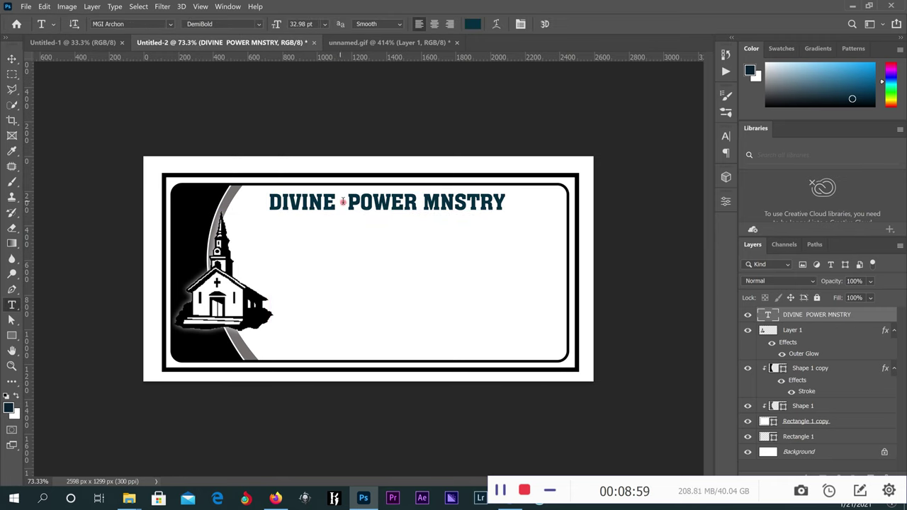
{"action": "left_click", "coordinate": [348, 202]}
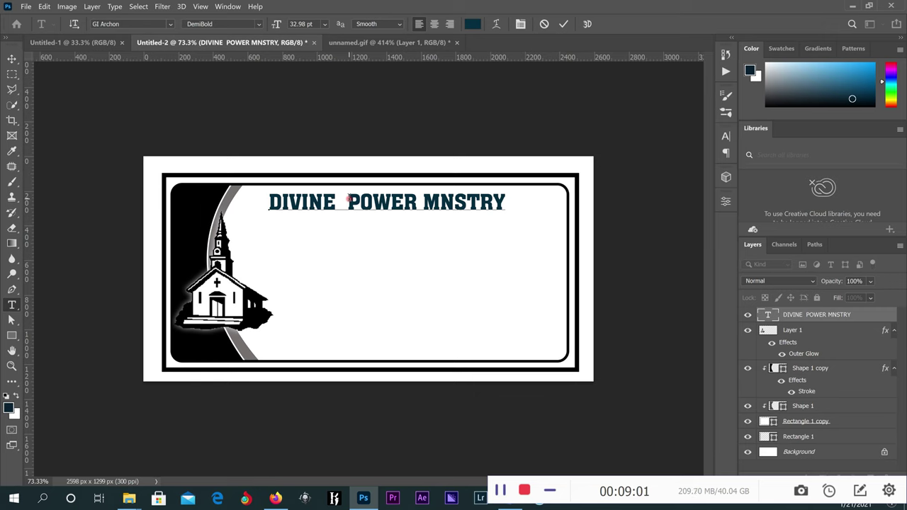
{"action": "key", "text": "BackSpace"}
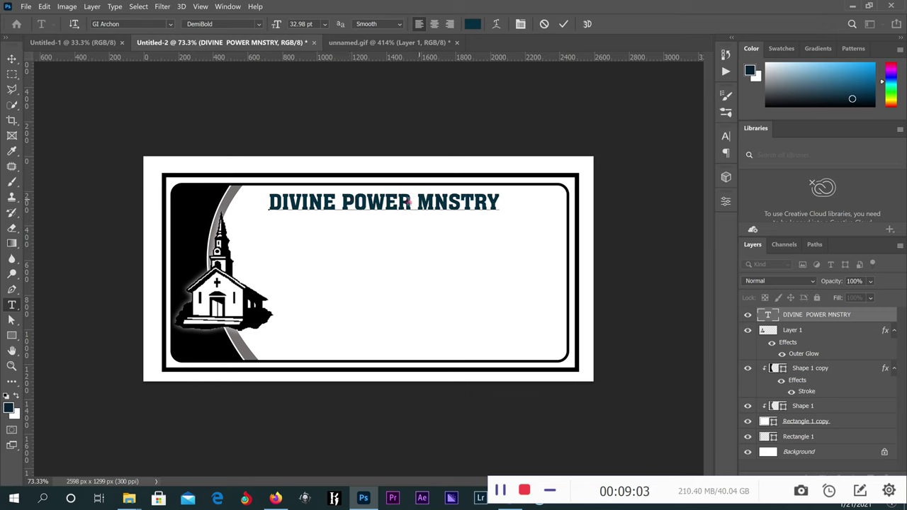
{"action": "left_click", "coordinate": [410, 202]}
{"action": "type", "text": "p "}
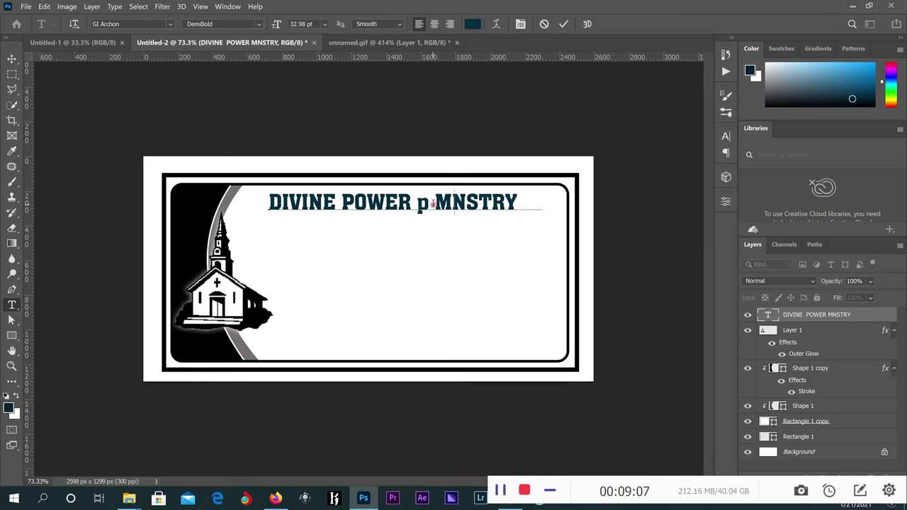
{"action": "type", "text": "RAYER"}
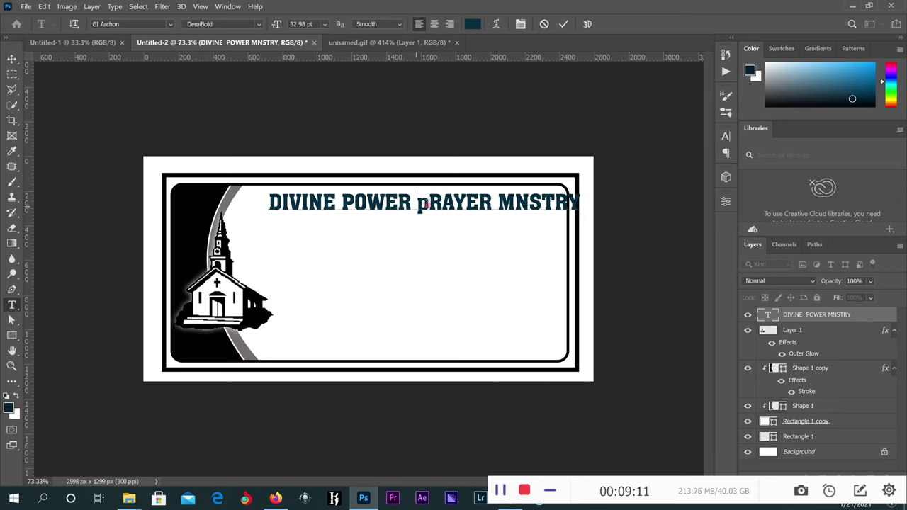
{"action": "left_click_drag", "start_coordinate": [430, 205], "coordinate": [419, 206]}
{"action": "type", "text": "P"}
Correct 'MNSTRY' to 'MINISTRY' and commit the heading.
{"action": "left_click", "coordinate": [516, 202]}
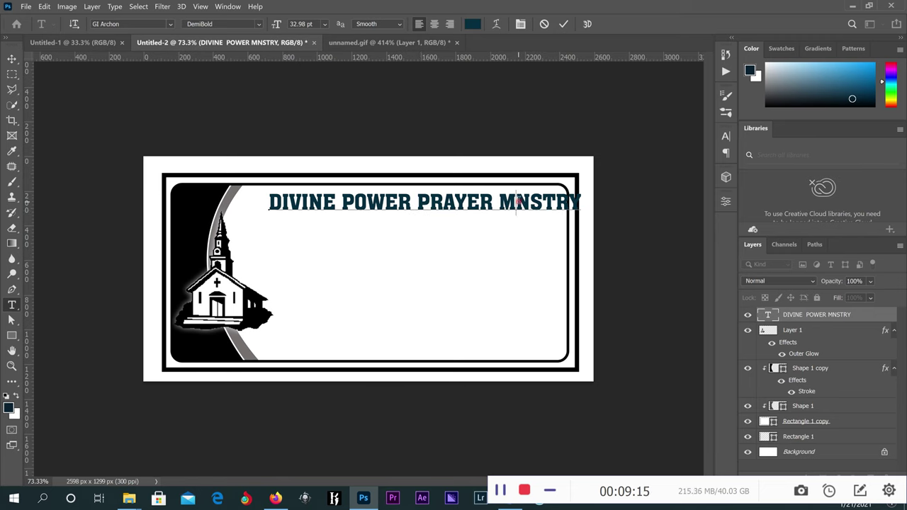
{"action": "type", "text": "I"}
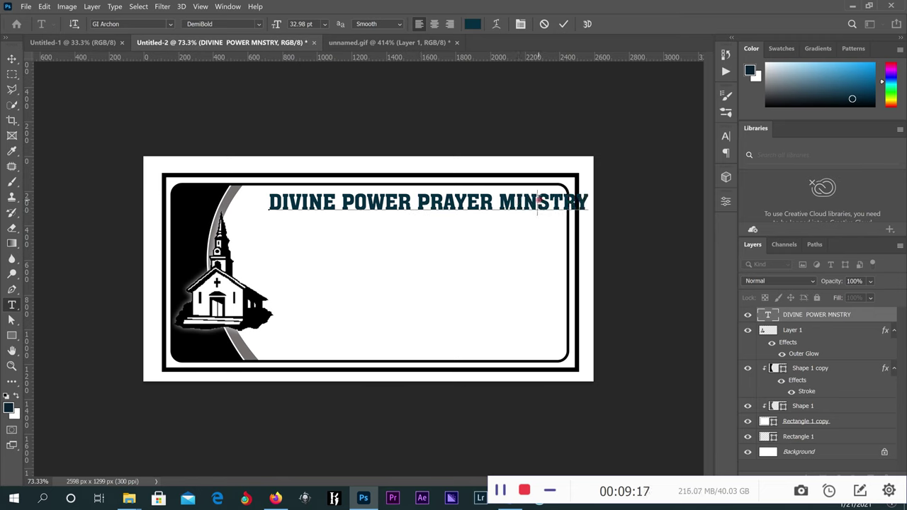
{"action": "left_click", "coordinate": [544, 202]}
{"action": "type", "text": "I"}
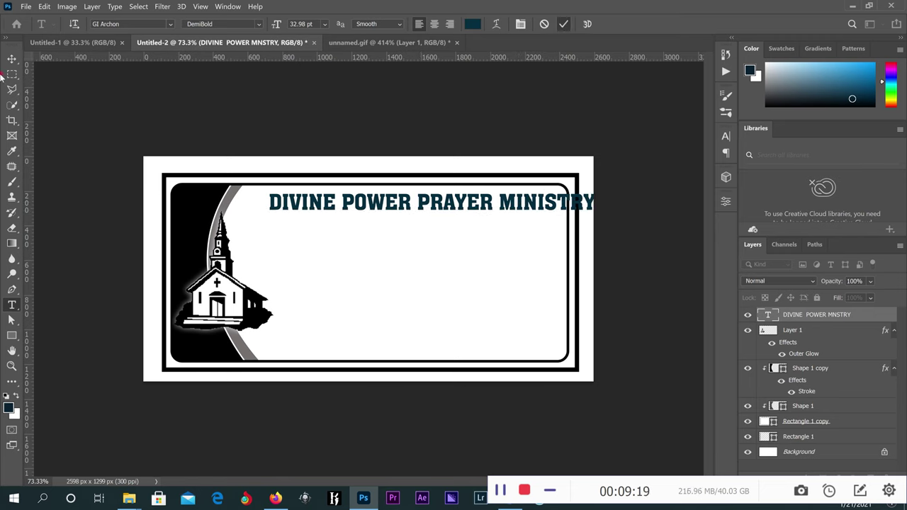
{"action": "left_click", "coordinate": [564, 23]}
Shrink the heading to fit inside the border.
{"action": "left_click", "coordinate": [14, 59]}
{"action": "left_click_drag", "start_coordinate": [601, 206], "coordinate": [538, 205]}
{"action": "left_click", "coordinate": [585, 25]}
Append '[DPPM]' after MINISTRY in the heading.
{"action": "key", "text": "t"}
{"action": "left_click", "coordinate": [537, 209]}
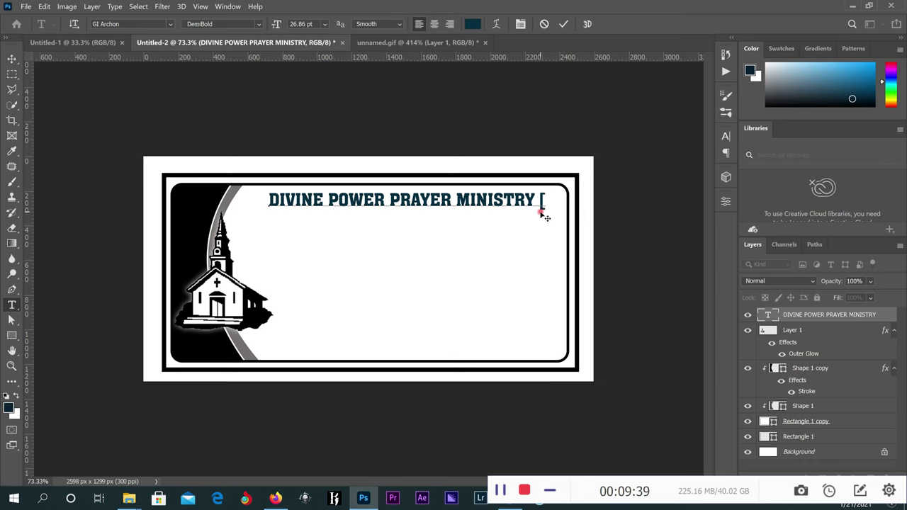
{"action": "type", "text": "DPM]"}
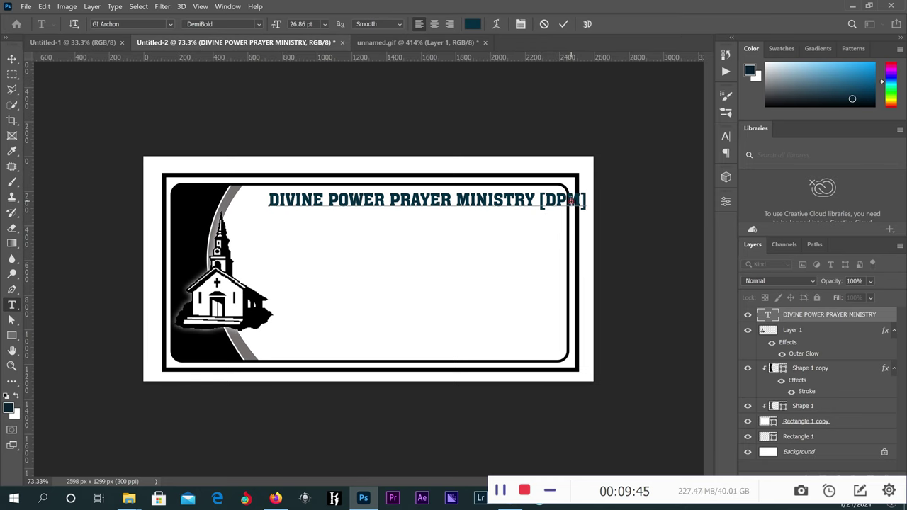
{"action": "left_click", "coordinate": [571, 200]}
{"action": "type", "text": "P"}
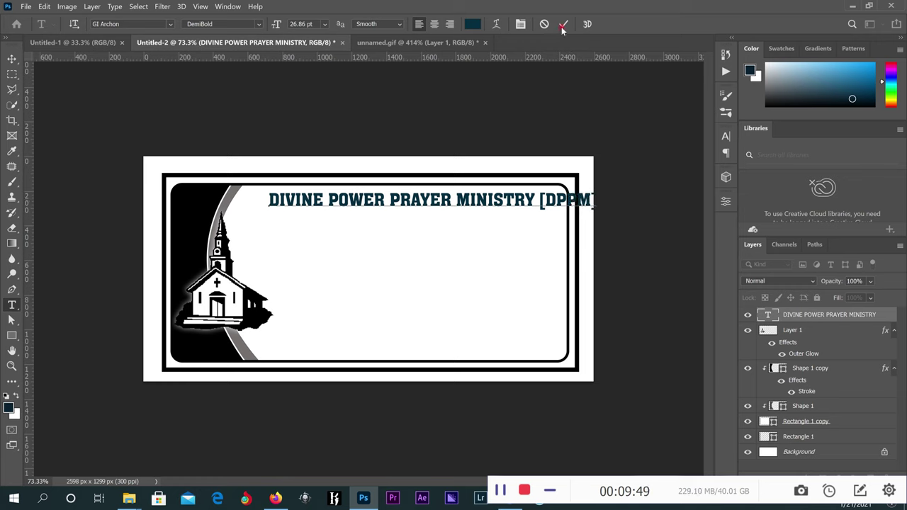
Rescale the DPPM title to about 95% width and 124% height, fully inside the frame.
{"action": "left_click", "coordinate": [11, 59]}
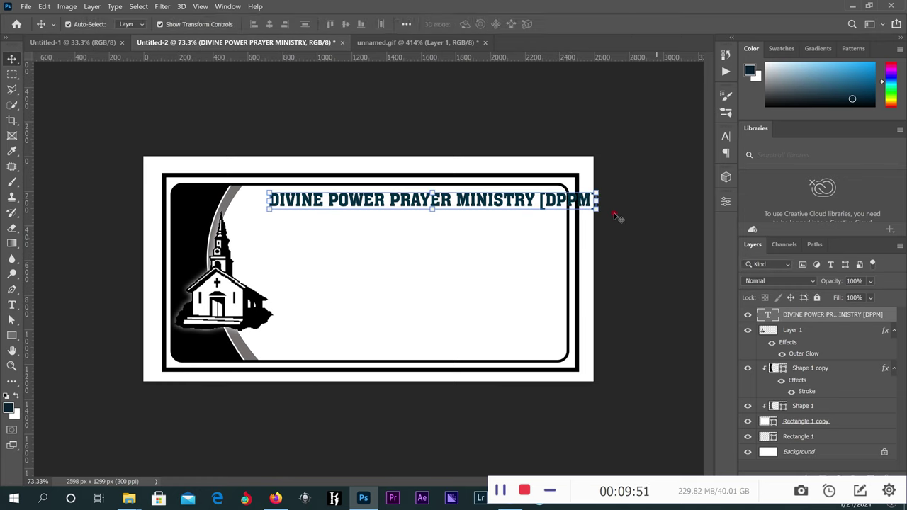
{"action": "key", "text": "ctrl+t"}
{"action": "left_click_drag", "start_coordinate": [590, 211], "coordinate": [560, 209]}
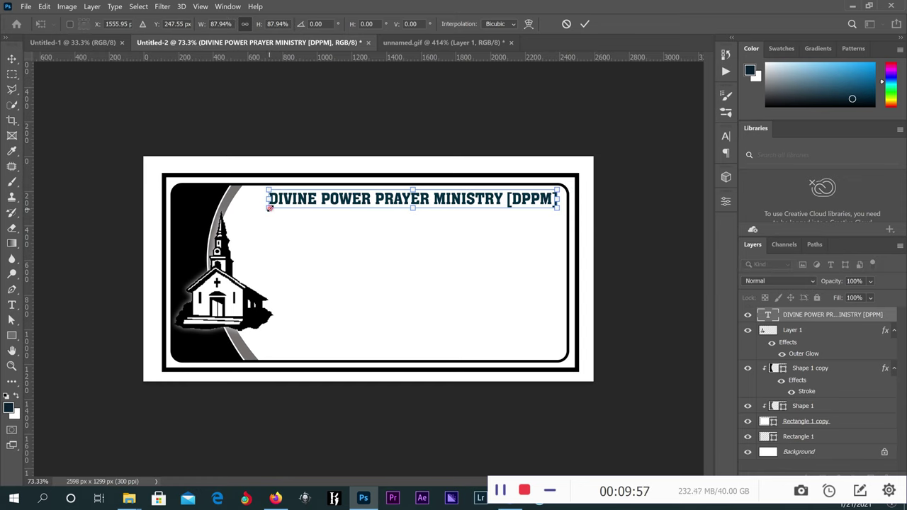
{"action": "left_click_drag", "start_coordinate": [265, 214], "coordinate": [245, 211]}
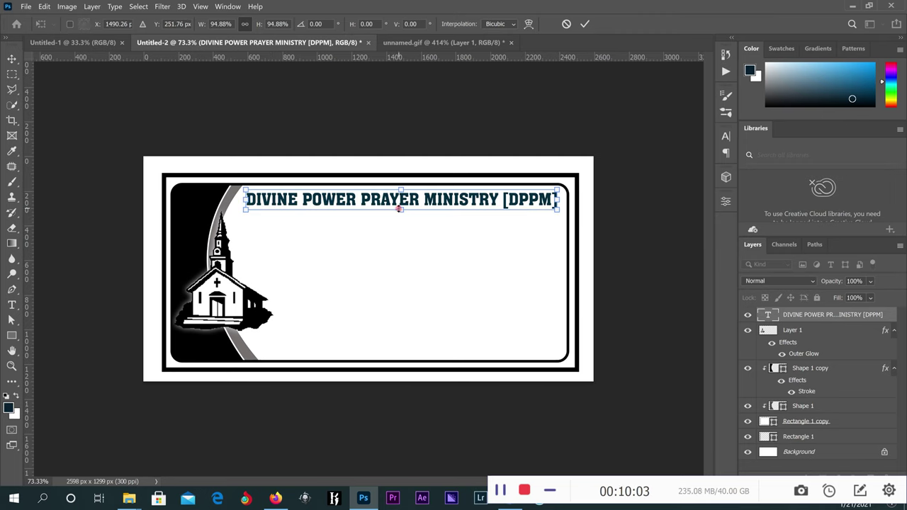
{"action": "left_click_drag", "start_coordinate": [400, 217], "coordinate": [400, 219]}
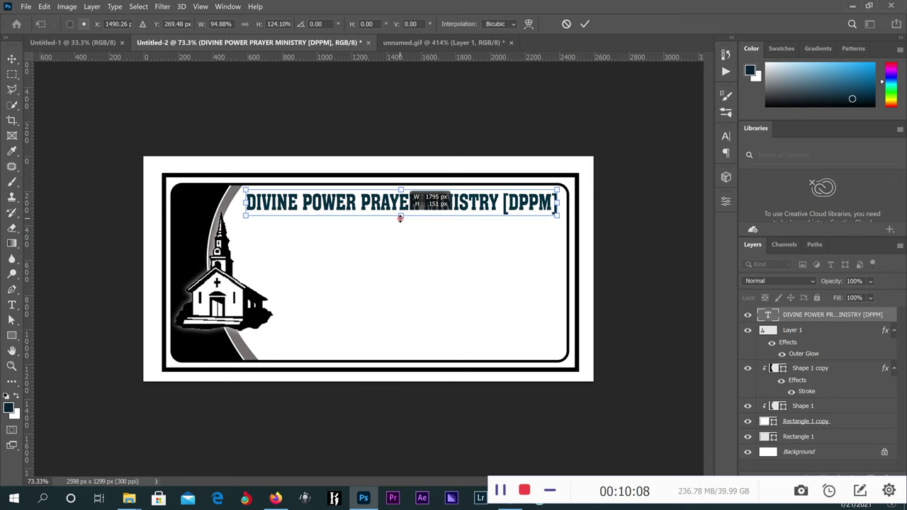
{"action": "left_click", "coordinate": [585, 24]}
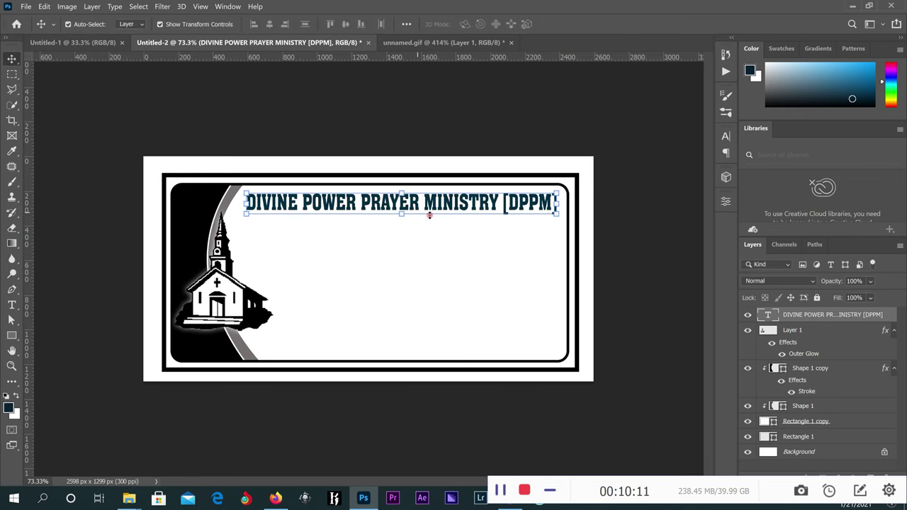
{"action": "left_click", "coordinate": [11, 304]}
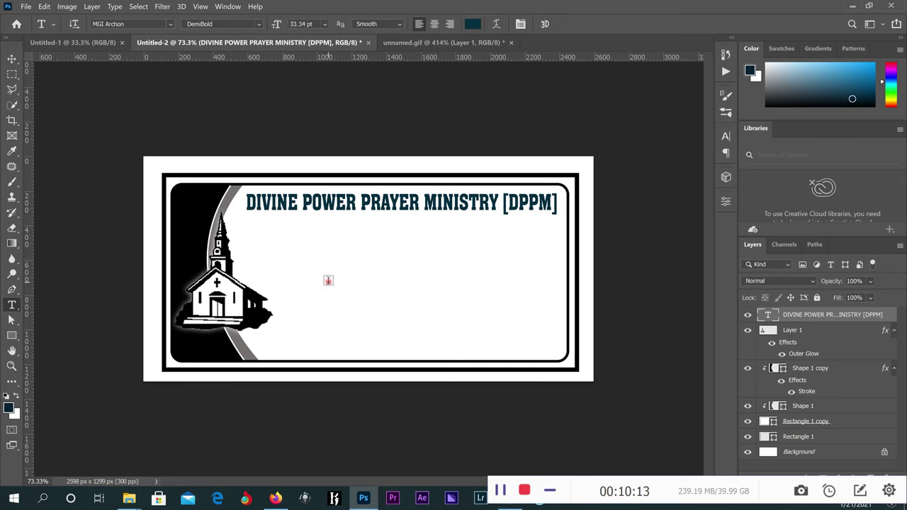
Add a '(PATASI)' text line set to 18 pt.
{"action": "left_click", "coordinate": [328, 281]}
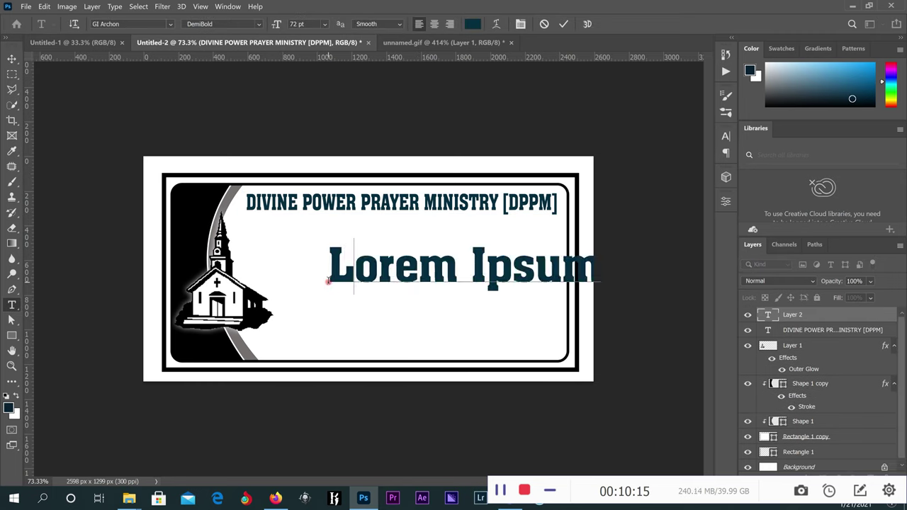
{"action": "type", "text": "pATASI"}
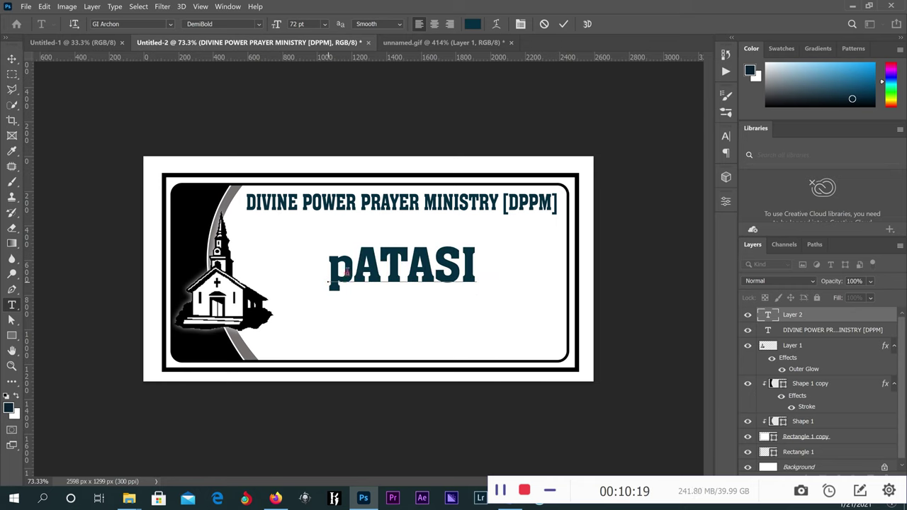
{"action": "left_click_drag", "start_coordinate": [353, 270], "coordinate": [329, 272]}
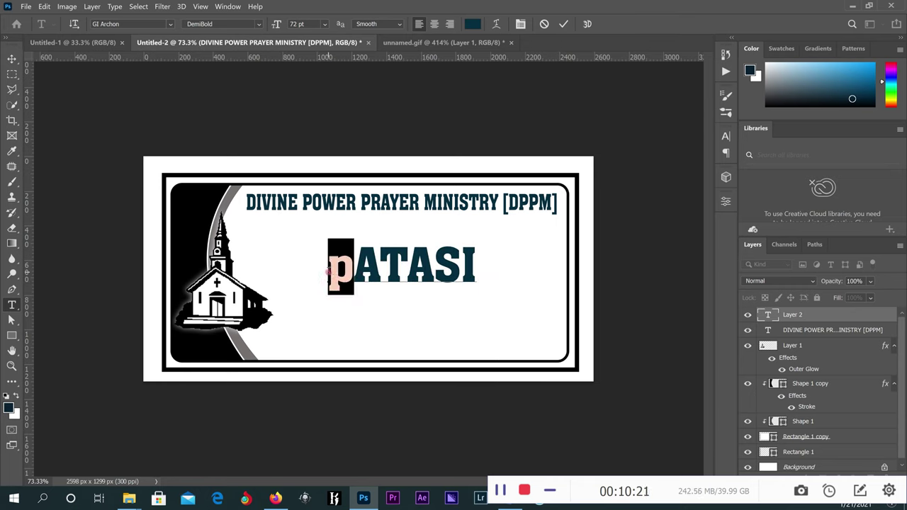
{"action": "type", "text": "P"}
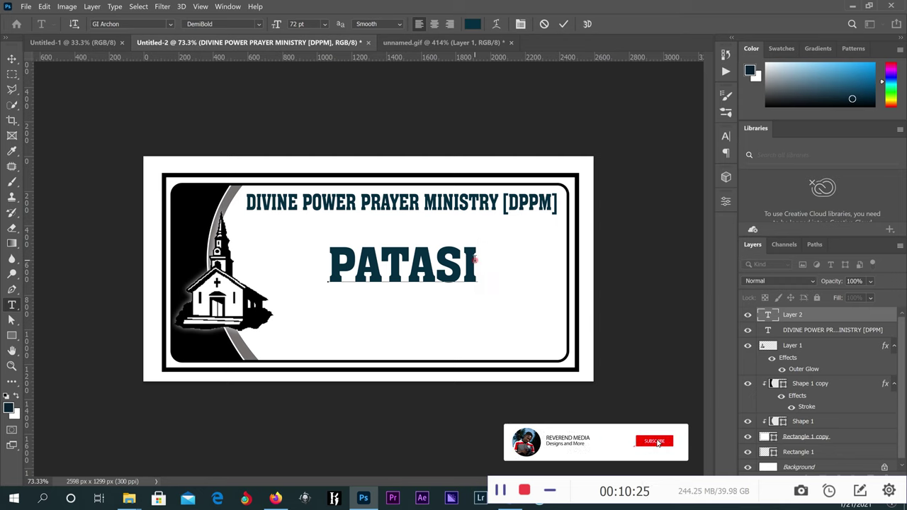
{"action": "type", "text": ")"}
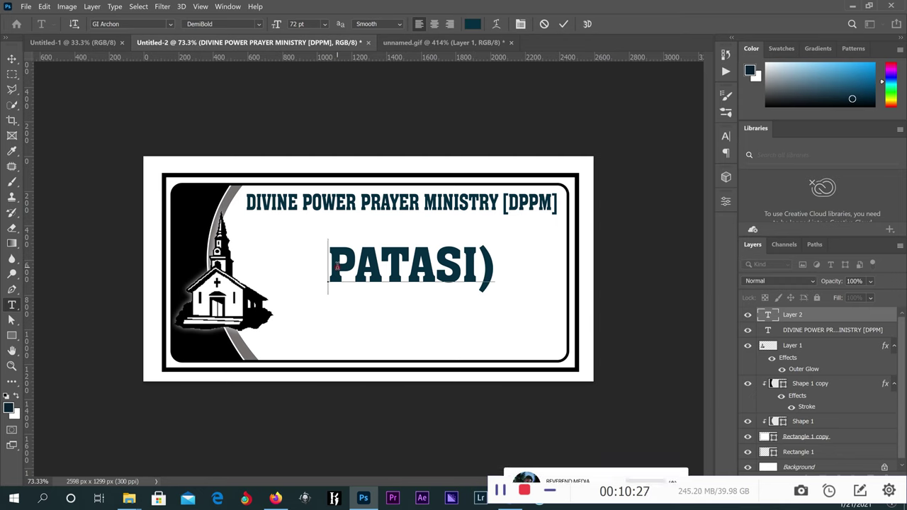
{"action": "type", "text": "("}
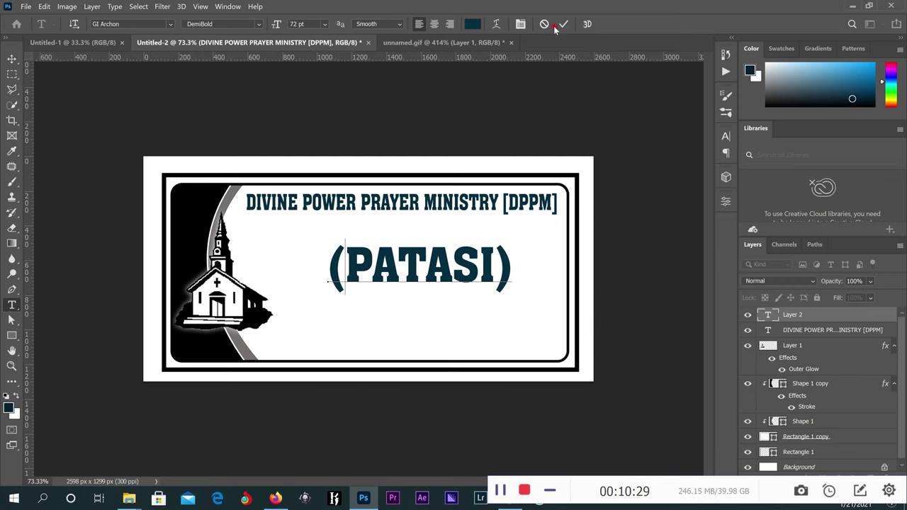
{"action": "left_click", "coordinate": [563, 24]}
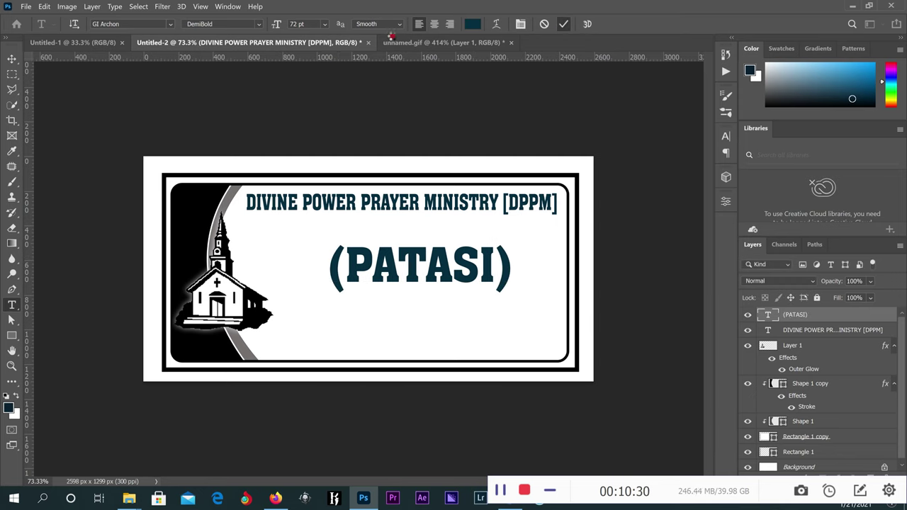
{"action": "left_click", "coordinate": [326, 25]}
{"action": "left_click", "coordinate": [305, 121]}
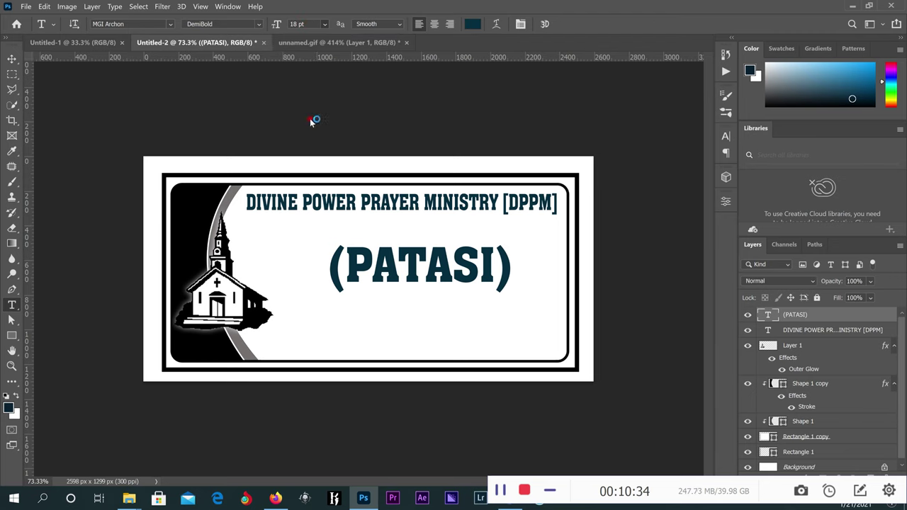
Move (PATASI) just under the title and draw a wide 1538 x 198 px rectangle below.
{"action": "key", "text": "v"}
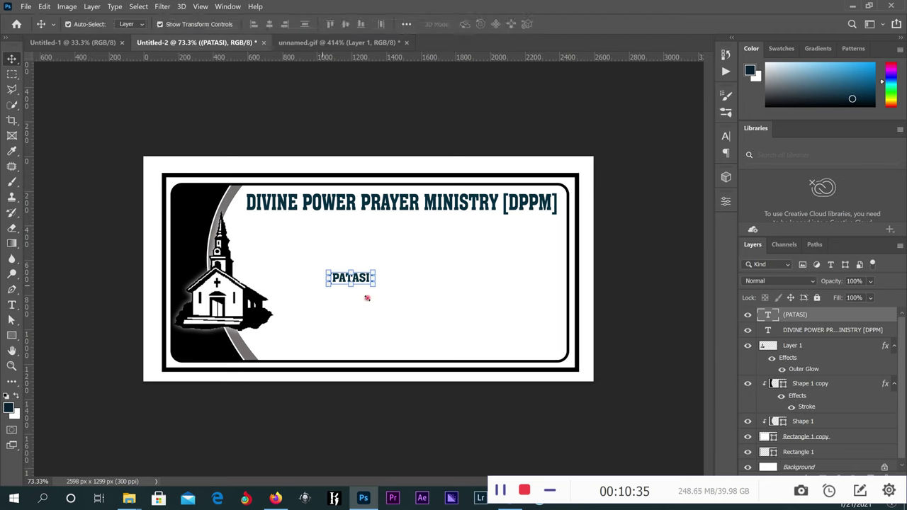
{"action": "left_click_drag", "start_coordinate": [363, 278], "coordinate": [400, 221]}
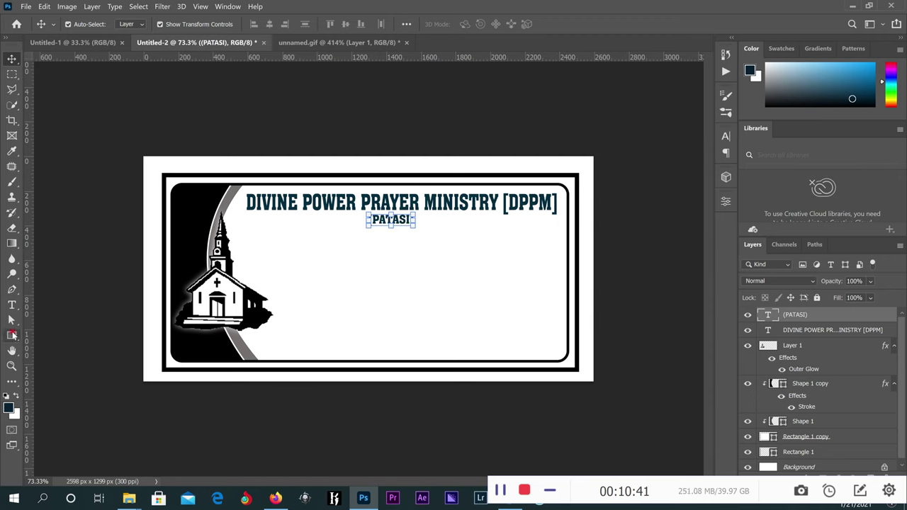
{"action": "left_click", "coordinate": [12, 333]}
{"action": "left_click_drag", "start_coordinate": [275, 251], "coordinate": [542, 285]}
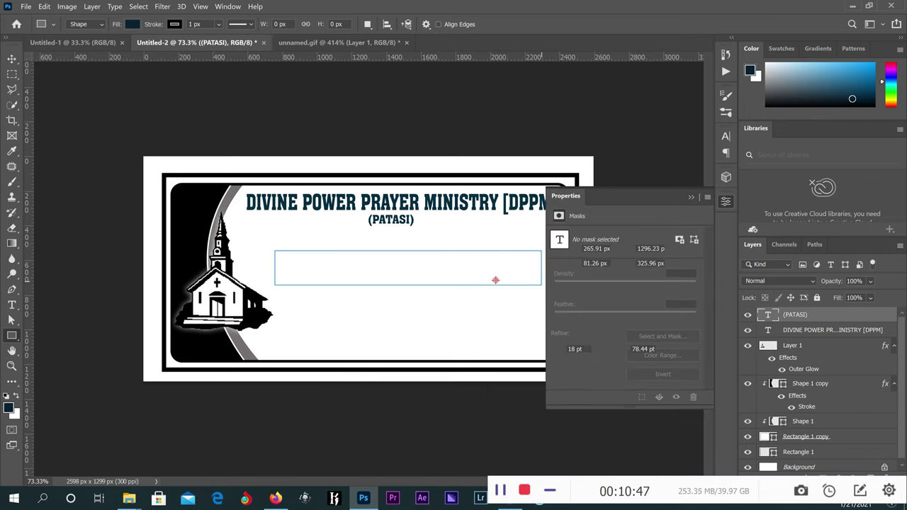
Fill the rectangle black and move it up just below the (PATASI) line.
{"action": "left_click", "coordinate": [130, 24]}
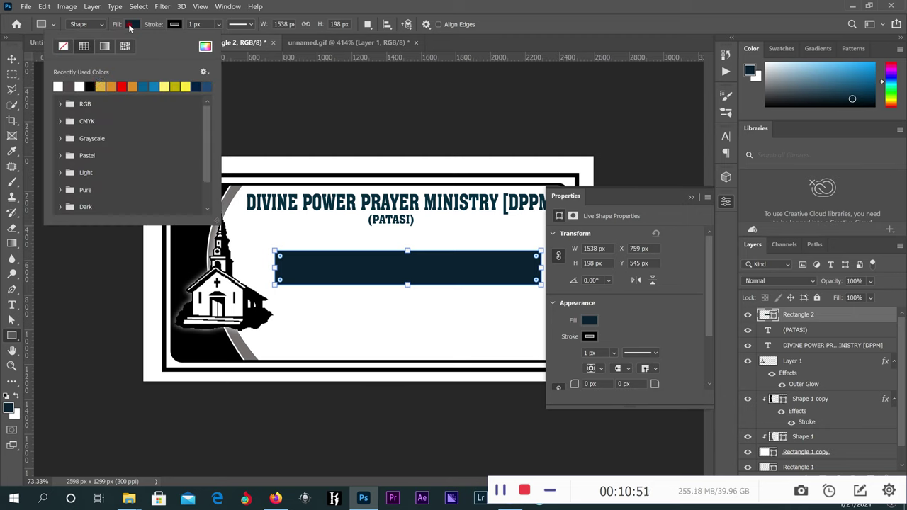
{"action": "left_click", "coordinate": [90, 86]}
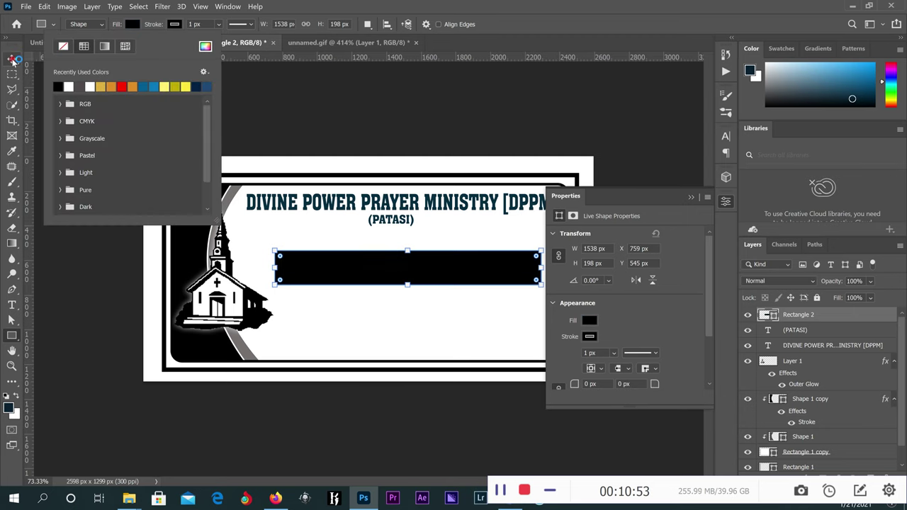
{"action": "key", "text": "v"}
{"action": "left_click", "coordinate": [690, 202]}
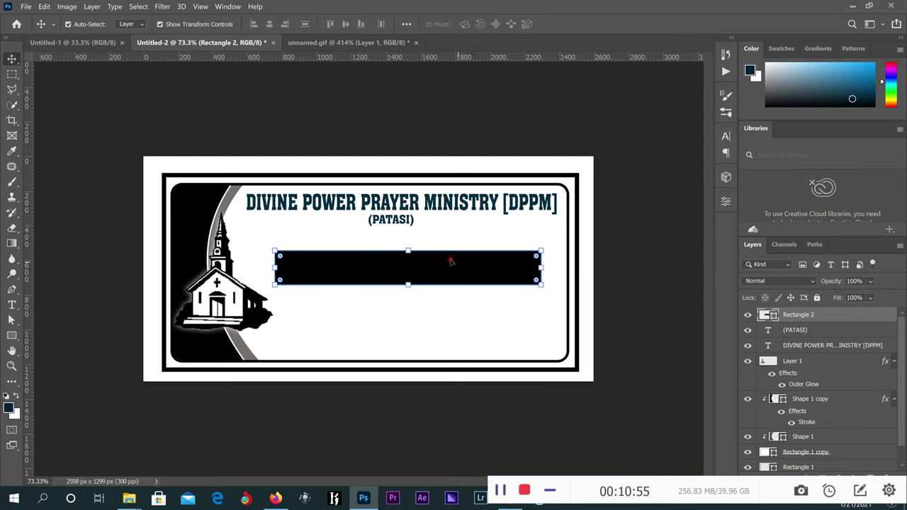
{"action": "left_click_drag", "start_coordinate": [452, 264], "coordinate": [447, 253]}
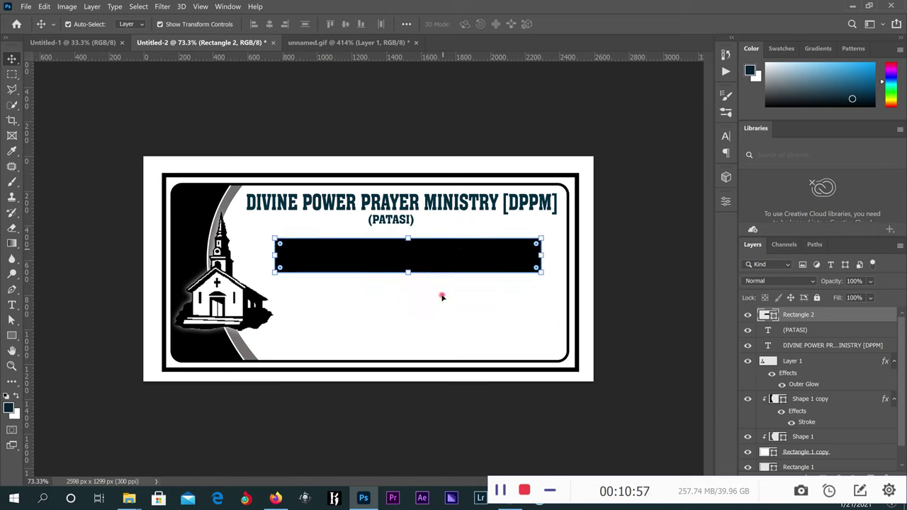
Cancel an accidental text block in the inner frame and deselect the frame layer.
{"action": "left_click", "coordinate": [437, 334]}
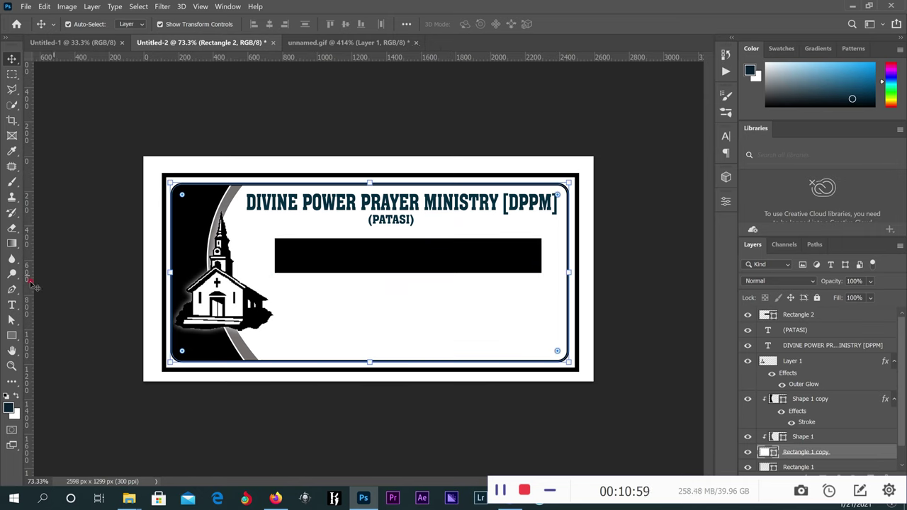
{"action": "left_click", "coordinate": [12, 304]}
{"action": "left_click", "coordinate": [314, 307]}
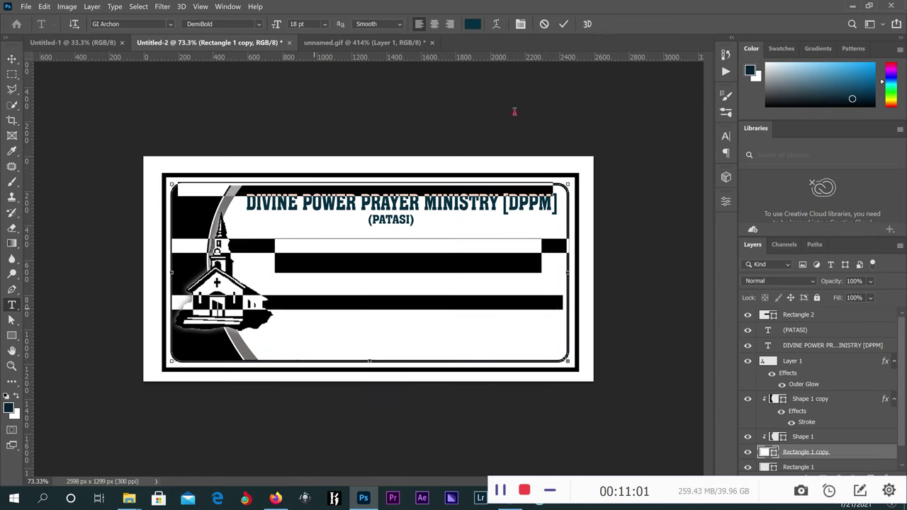
{"action": "left_click", "coordinate": [544, 24]}
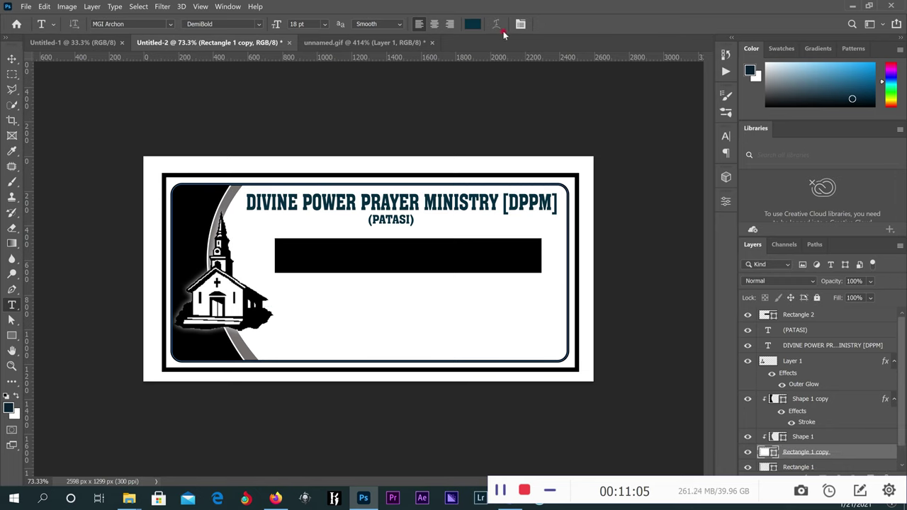
{"action": "left_click", "coordinate": [12, 59]}
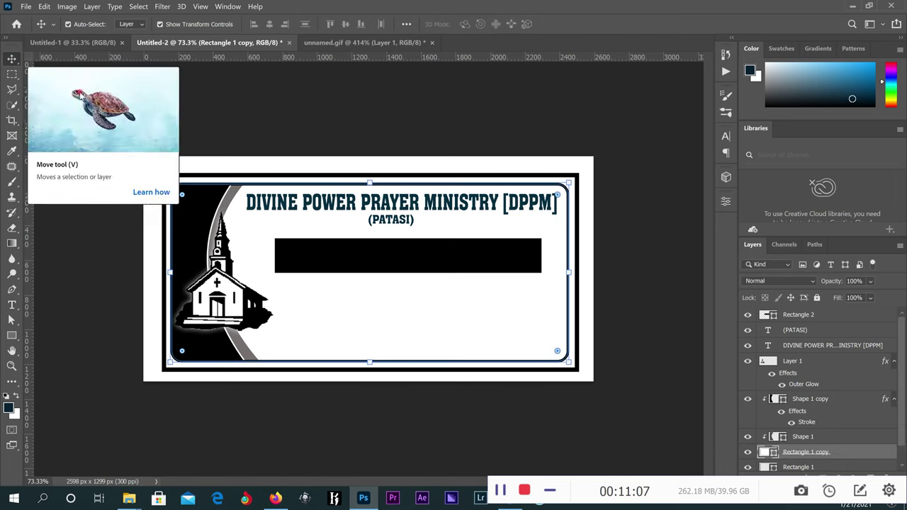
{"action": "left_click", "coordinate": [585, 168]}
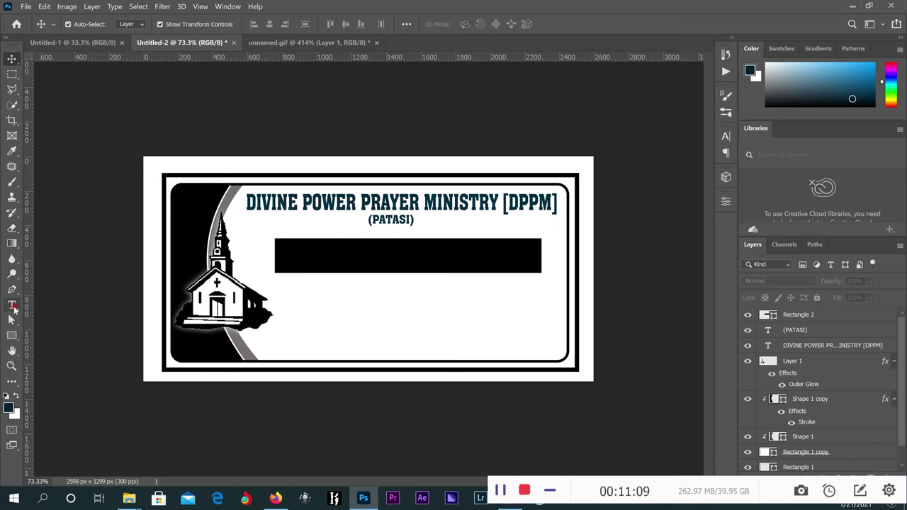
Type YOUR SACRIFICE TO GOD on a new text line below the black banner.
{"action": "left_click", "coordinate": [12, 305]}
{"action": "left_click", "coordinate": [328, 311]}
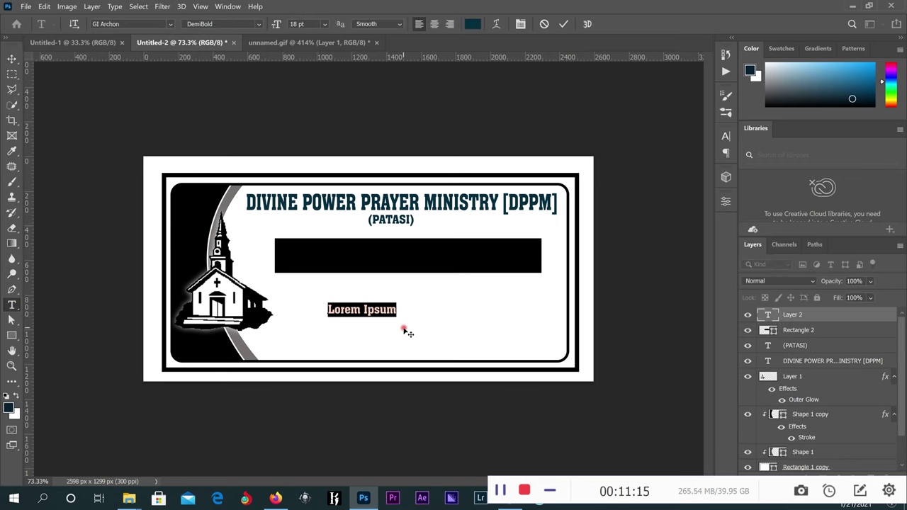
{"action": "type", "text": "y"}
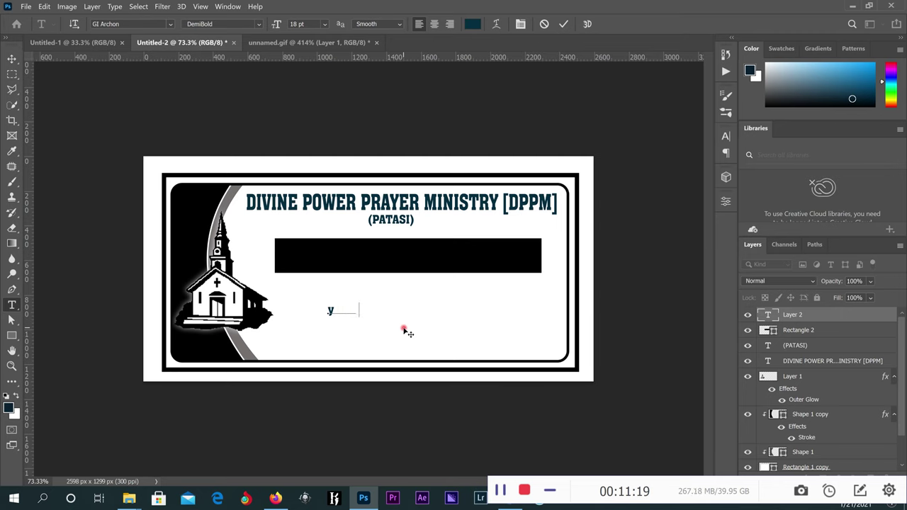
{"action": "key", "text": "BackSpace"}
{"action": "type", "text": "YOUR SA"}
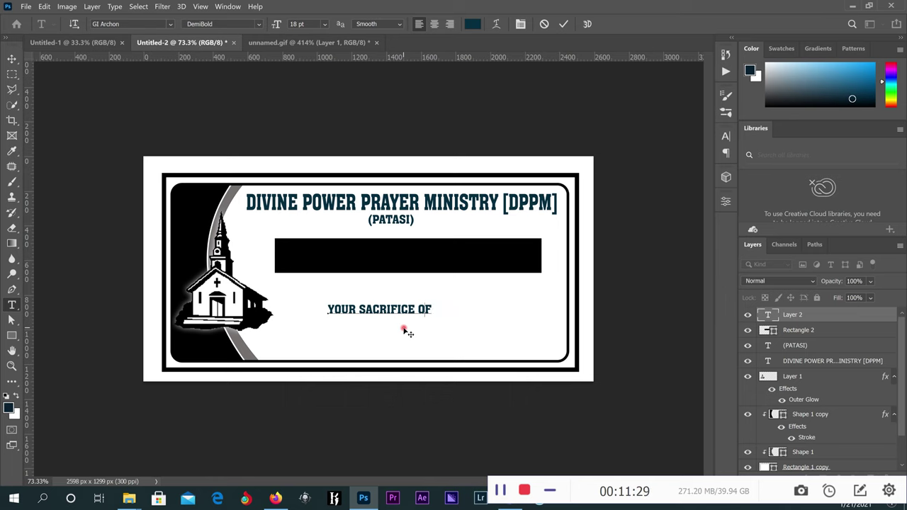
{"action": "type", "text": "TO GOD"}
Remove the stray O letters in TO GOD and commit the text.
{"action": "left_click_drag", "start_coordinate": [436, 311], "coordinate": [435, 319]}
{"action": "key", "text": "BackSpace"}
{"action": "left_click_drag", "start_coordinate": [423, 312], "coordinate": [418, 312]}
{"action": "key", "text": "BackSpace"}
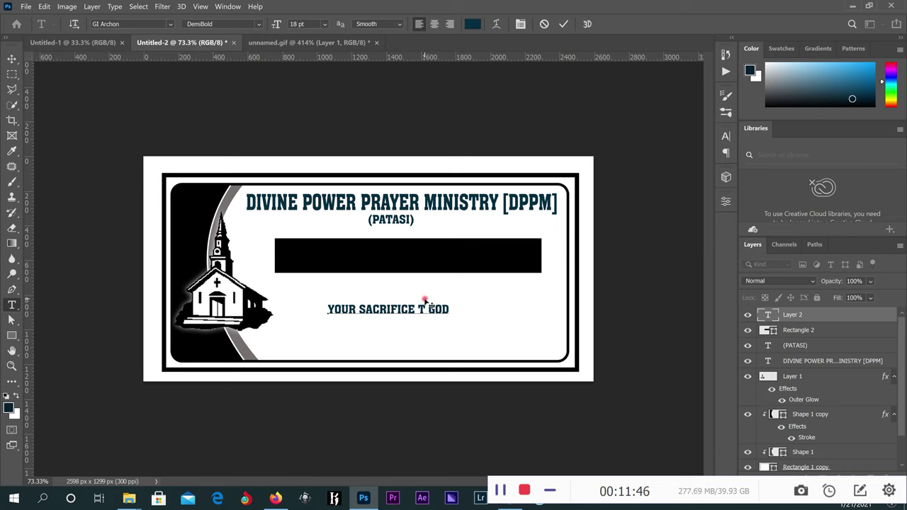
{"action": "type", "text": "O"}
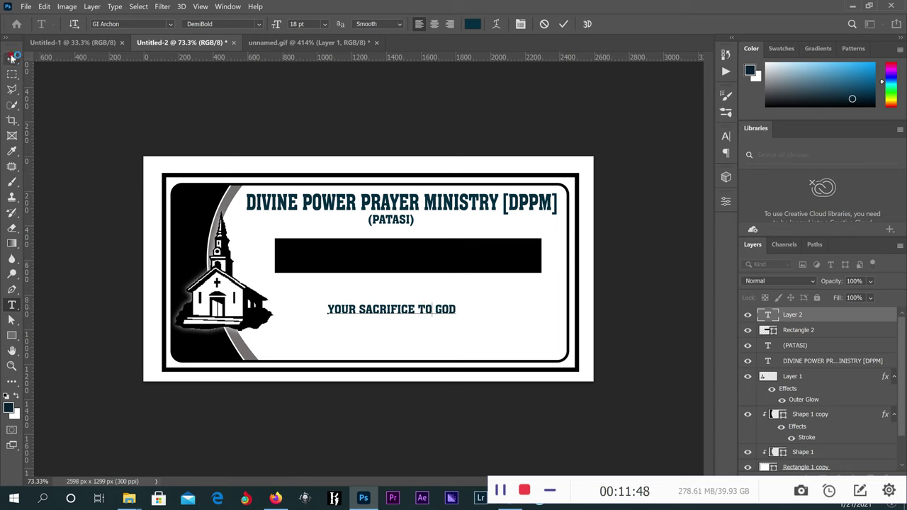
{"action": "left_click", "coordinate": [11, 58]}
{"action": "key", "text": "ctrl+t"}
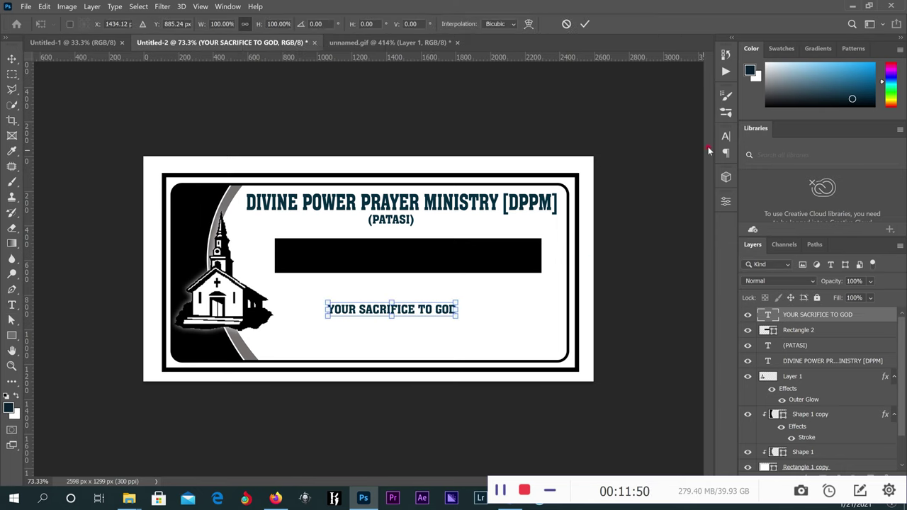
Set the YOUR SACRIFICE TO GOD text to Aachen BT Bold.
{"action": "left_click", "coordinate": [726, 136]}
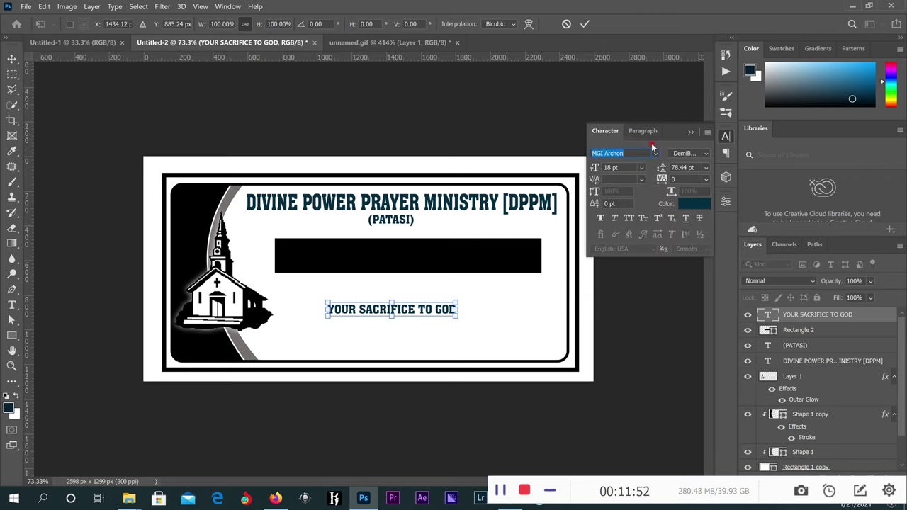
{"action": "left_click", "coordinate": [585, 24]}
{"action": "left_click", "coordinate": [658, 153]}
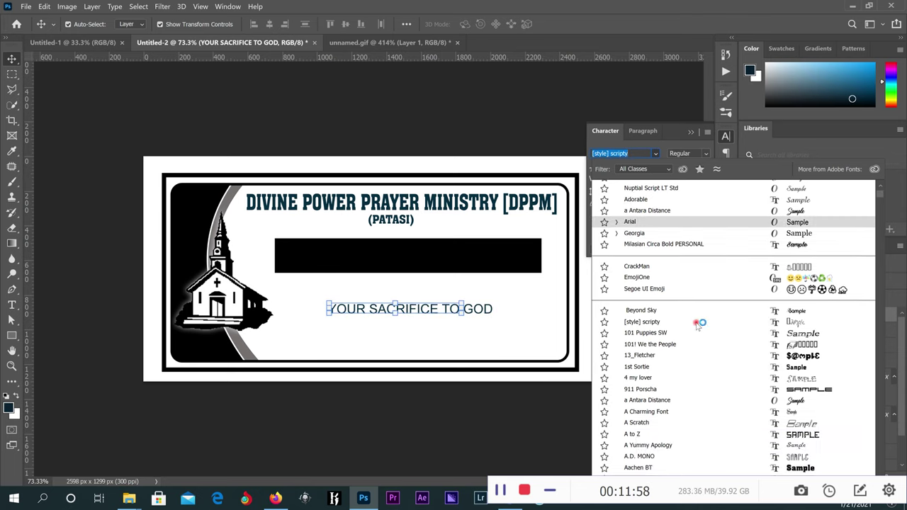
{"action": "scroll", "coordinate": [699, 354], "scroll_direction": "down", "scroll_amount": 3}
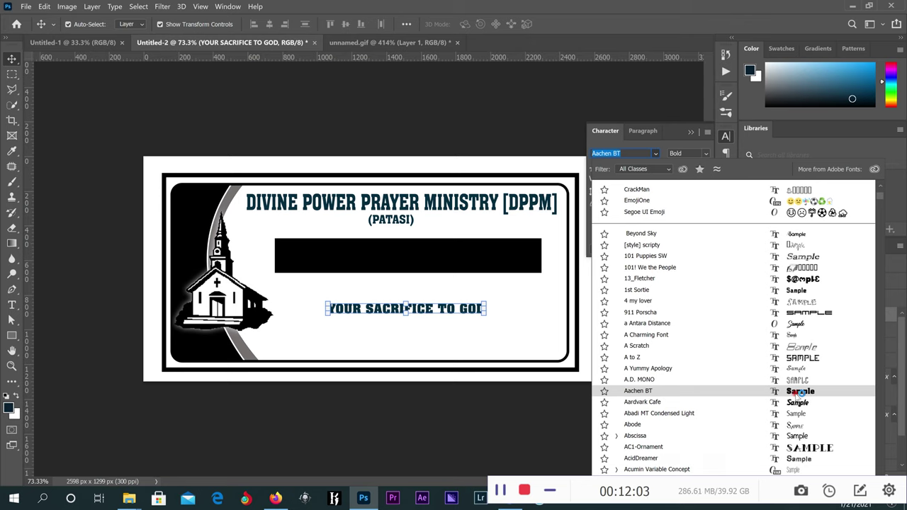
{"action": "left_click", "coordinate": [797, 394]}
Move the text into the black banner and colour it white.
{"action": "left_click_drag", "start_coordinate": [425, 308], "coordinate": [394, 257]}
{"action": "double_click", "coordinate": [394, 258]}
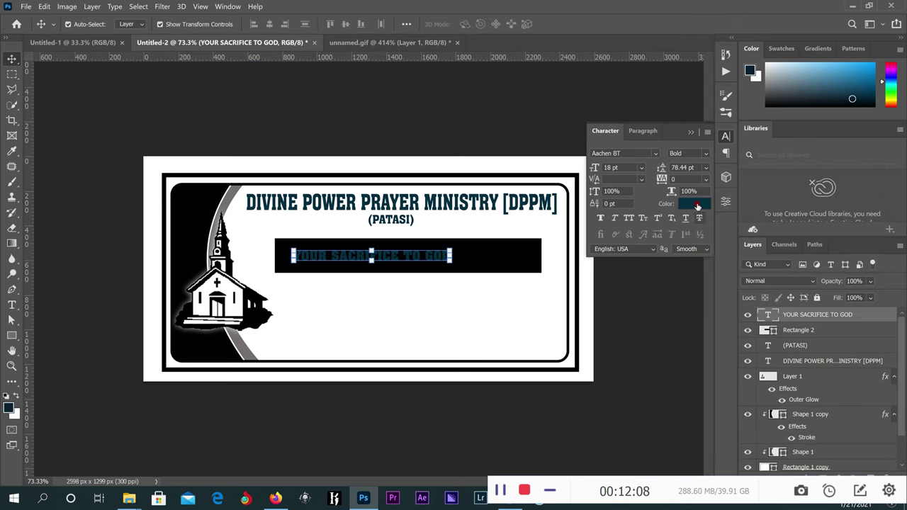
{"action": "left_click", "coordinate": [696, 204]}
{"action": "left_click", "coordinate": [558, 213]}
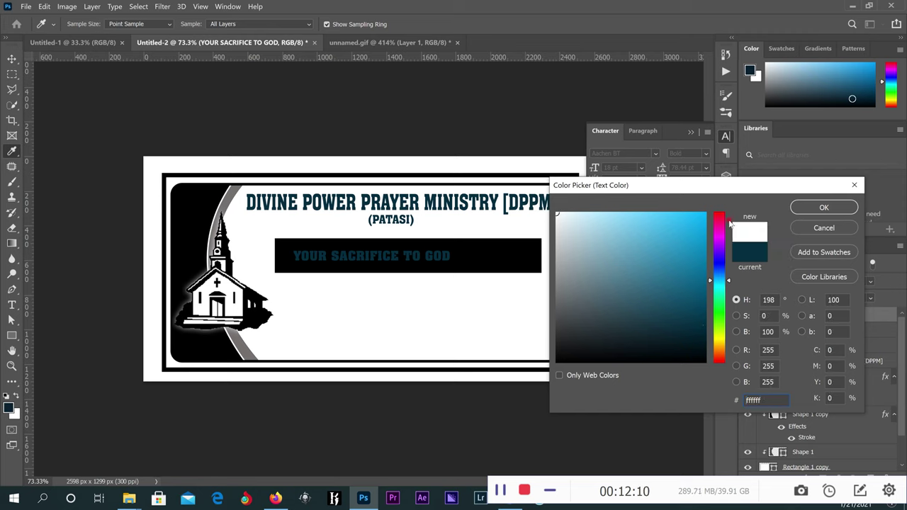
{"action": "left_click", "coordinate": [825, 207]}
Enlarge the white text to about 28.67 pt so it nearly spans the banner.
{"action": "key", "text": "ctrl+t"}
{"action": "left_click_drag", "start_coordinate": [452, 263], "coordinate": [536, 275]}
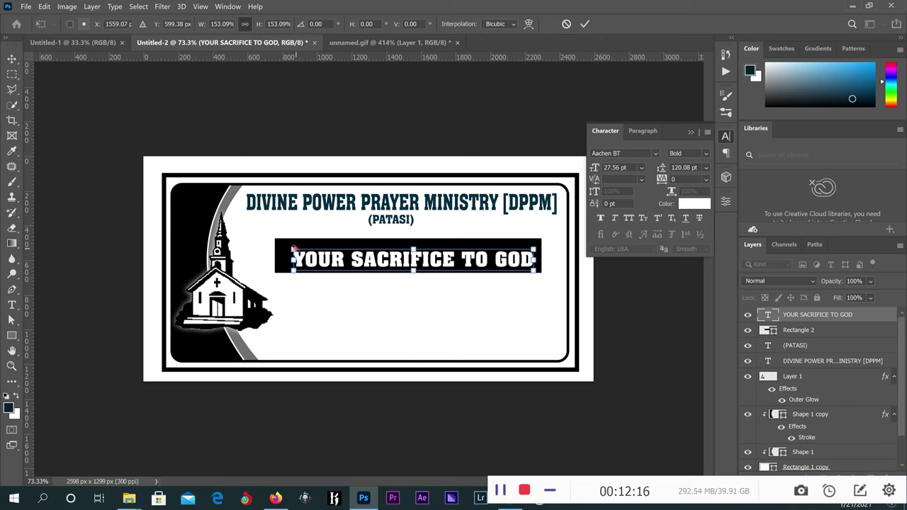
{"action": "left_click_drag", "start_coordinate": [291, 248], "coordinate": [281, 244]}
{"action": "left_click", "coordinate": [586, 27]}
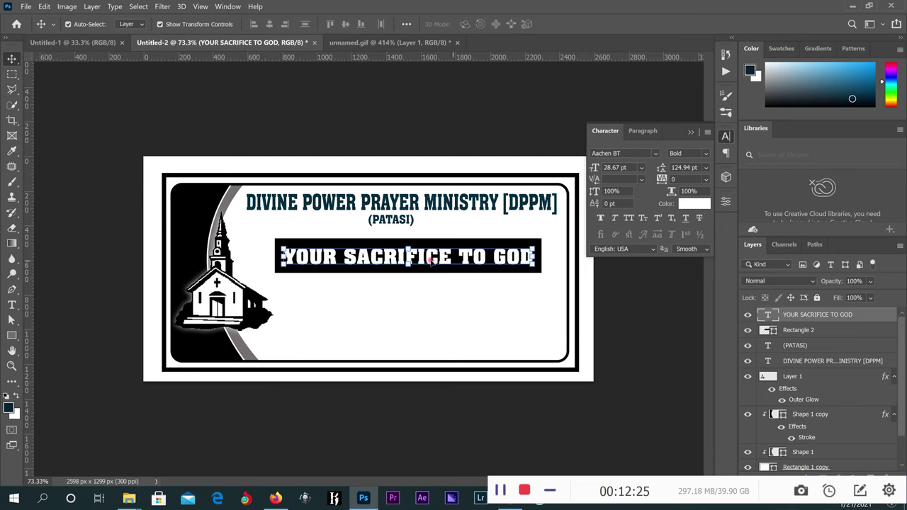
Undo the accidental move of the white rounded frame.
{"action": "left_click_drag", "start_coordinate": [415, 276], "coordinate": [409, 247]}
{"action": "key", "text": "ctrl"}
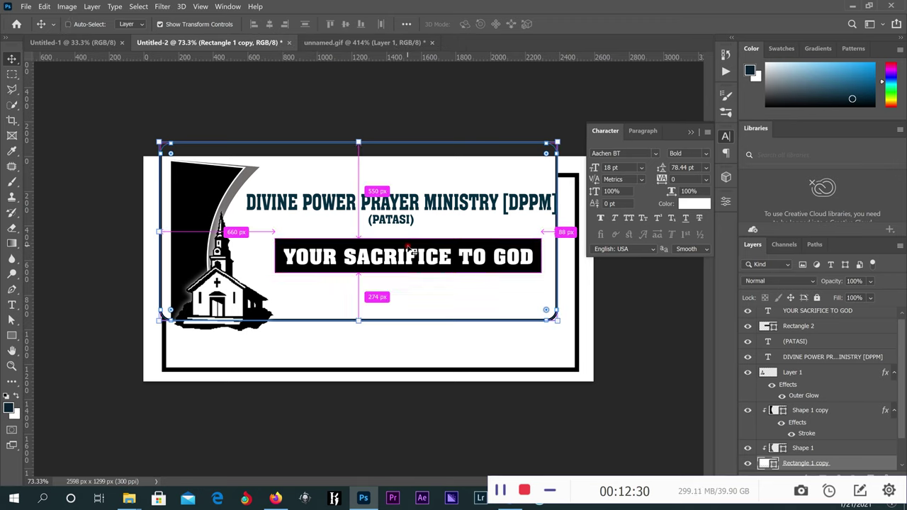
{"action": "key", "text": "z"}
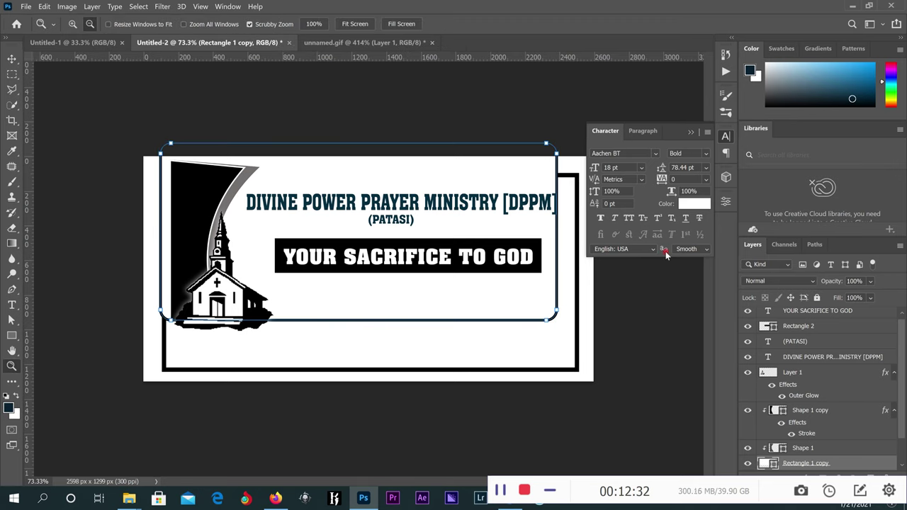
{"action": "key", "text": "ctrl+z"}
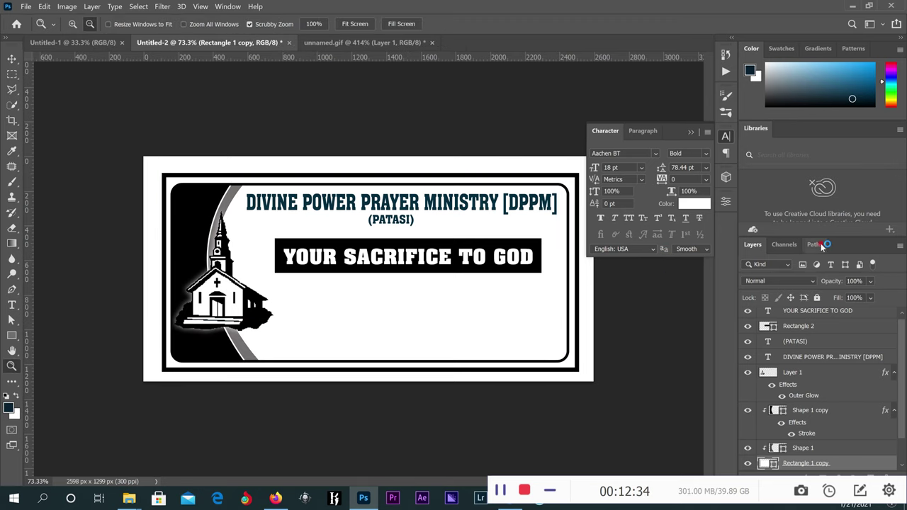
Lock Rectangle 1 copy and Rectangle 1, then nudge the black banner up slightly.
{"action": "left_click", "coordinate": [817, 299]}
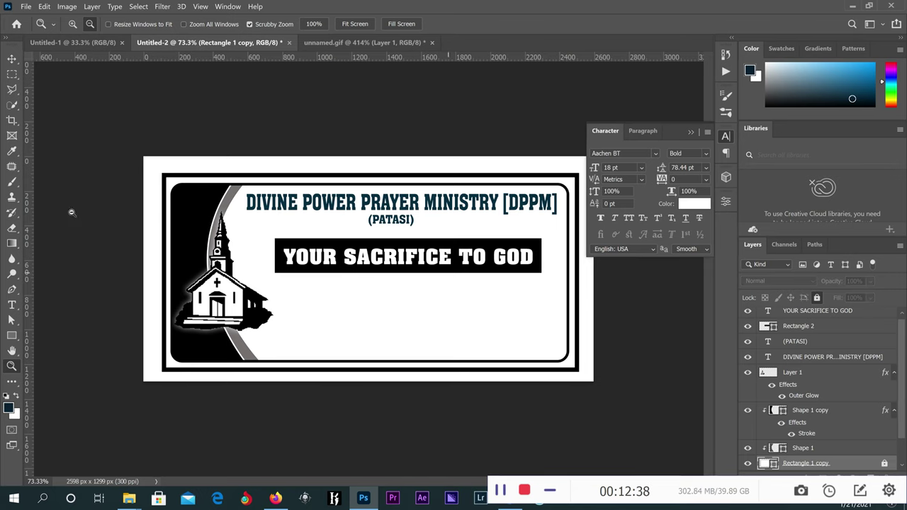
{"action": "left_click", "coordinate": [12, 58]}
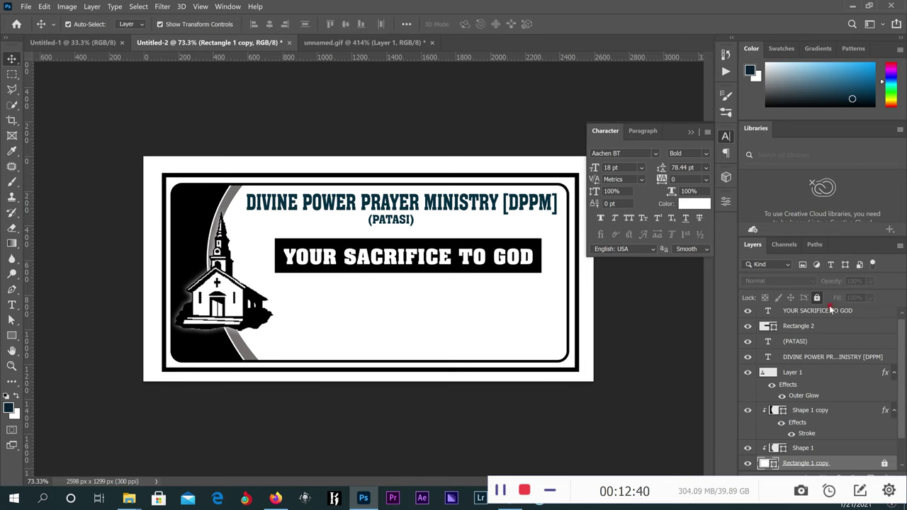
{"action": "left_click", "coordinate": [577, 340]}
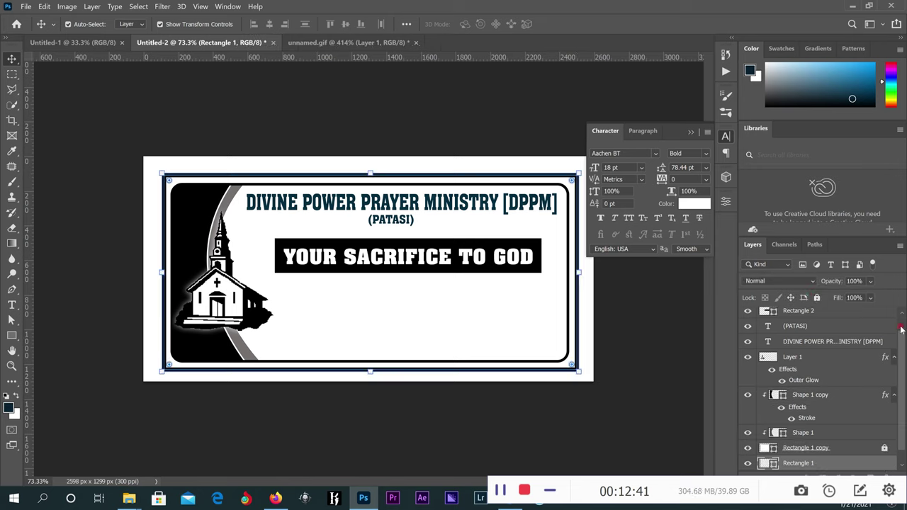
{"action": "left_click", "coordinate": [816, 299]}
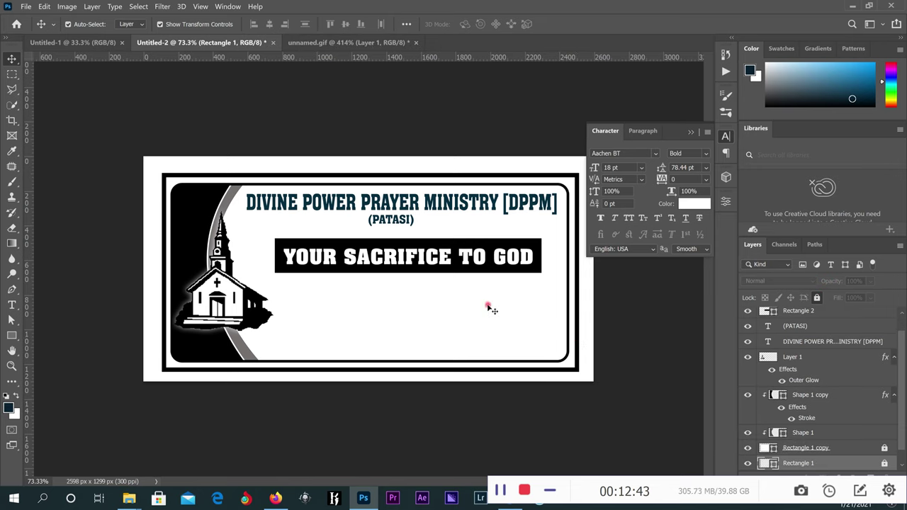
{"action": "left_click", "coordinate": [409, 257]}
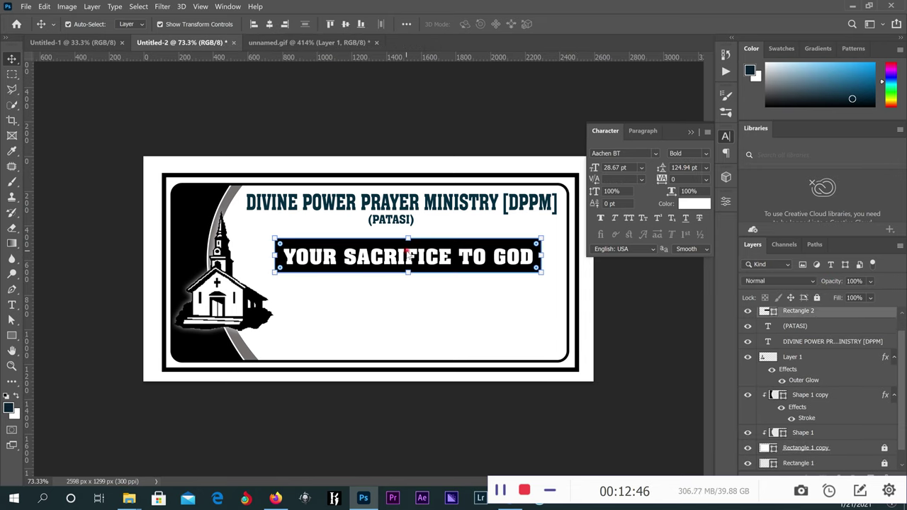
{"action": "left_click_drag", "start_coordinate": [409, 253], "coordinate": [408, 249]}
Start a new text line below the banner and set its colour to black.
{"action": "left_click", "coordinate": [418, 317]}
{"action": "left_click", "coordinate": [35, 283]}
{"action": "left_click", "coordinate": [13, 302]}
{"action": "left_click", "coordinate": [365, 308]}
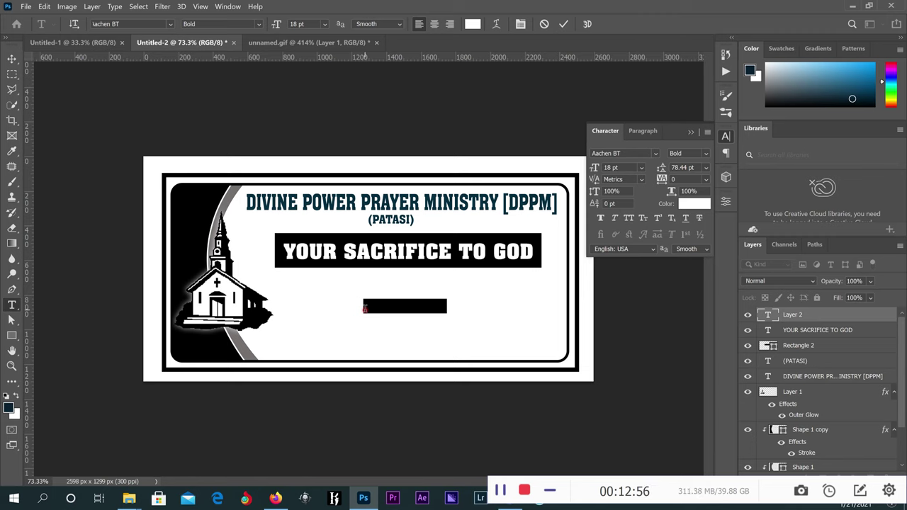
{"action": "type", "text": "NA"}
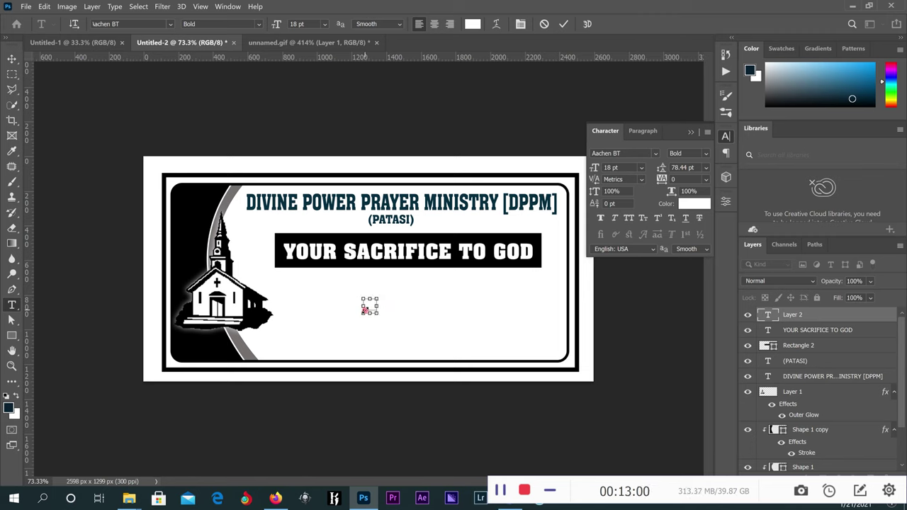
{"action": "double_click", "coordinate": [365, 308]}
{"action": "left_click", "coordinate": [473, 24]}
{"action": "left_click", "coordinate": [607, 363]}
{"action": "left_click", "coordinate": [822, 207]}
Type the tagline 'In Aid of Purchasing a Chuch Land', correcting typos along the way.
{"action": "key", "text": "BackSpace"}
{"action": "type", "text": "IN"}
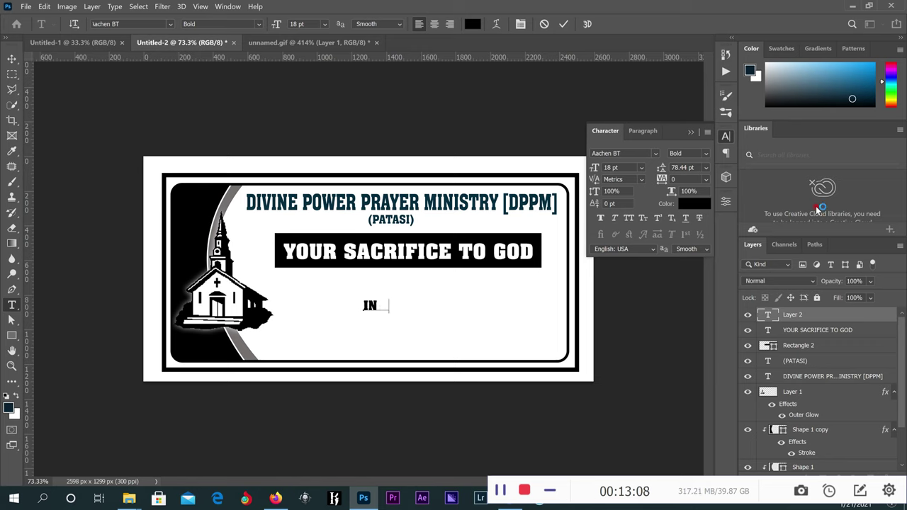
{"action": "type", "text": " aID OF"}
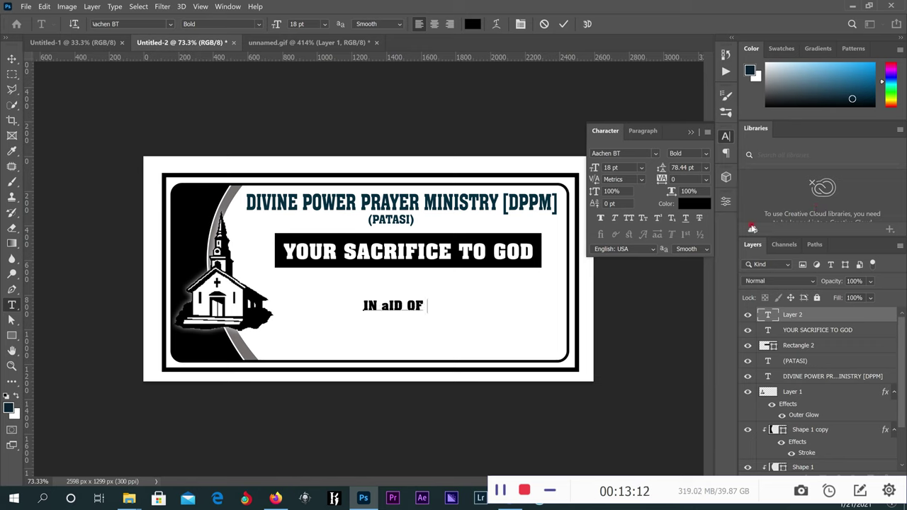
{"action": "key", "text": "ctrl+a"}
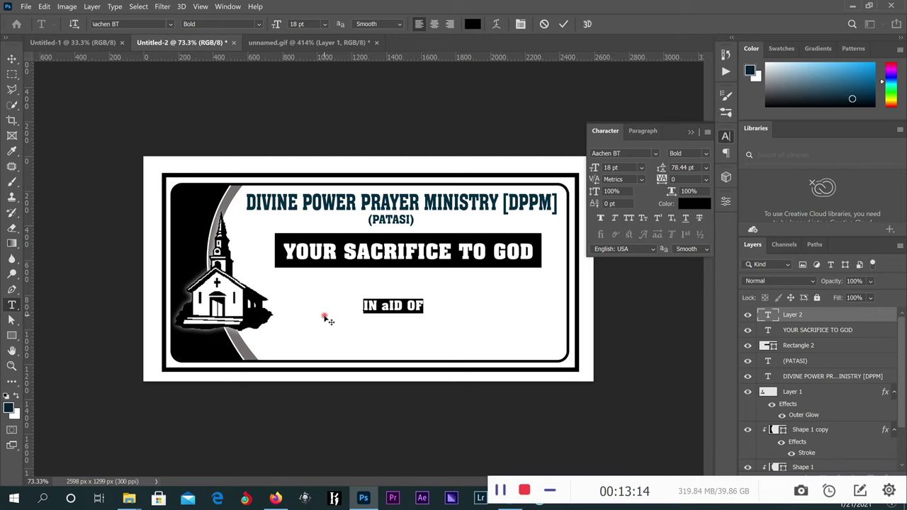
{"action": "type", "text": "In"}
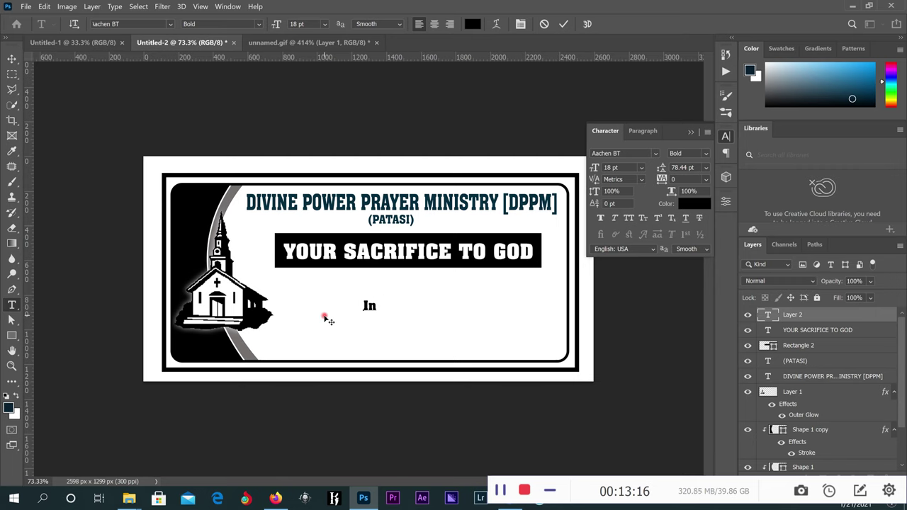
{"action": "type", "text": " Aid of "}
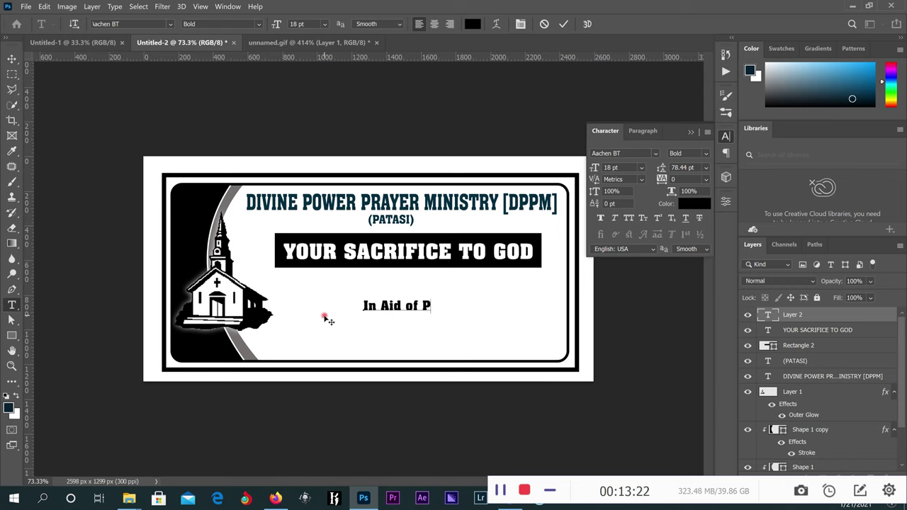
{"action": "type", "text": "Purchin"}
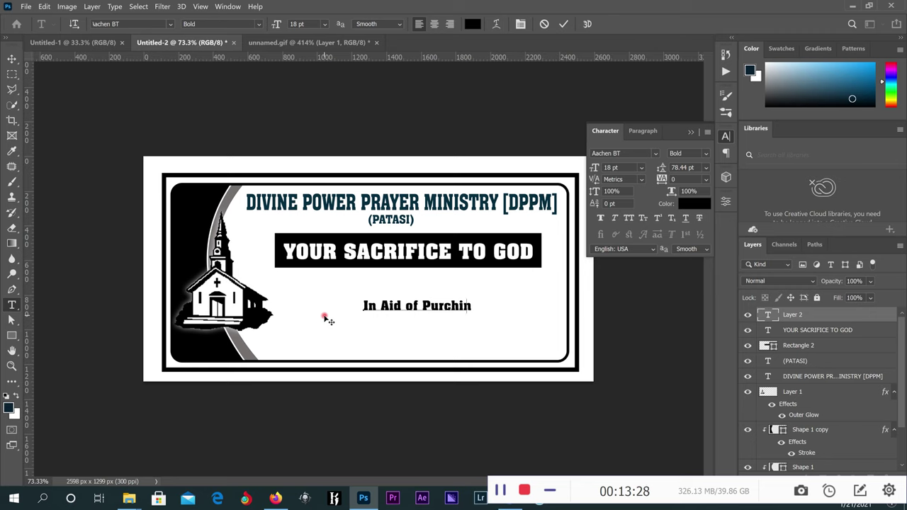
{"action": "key", "text": "BackSpace"}
{"action": "key", "text": "BackSpace"}
{"action": "type", "text": "asing a"}
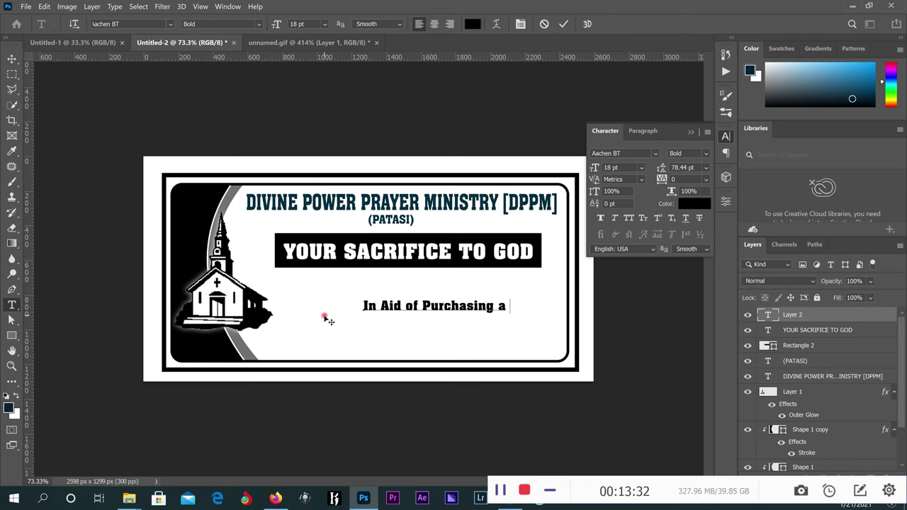
{"action": "type", "text": " C"}
{"action": "type", "text": "ch"}
{"action": "key", "text": "BackSpace"}
{"action": "key", "text": "BackSpace"}
{"action": "type", "text": "huch Lnad"}
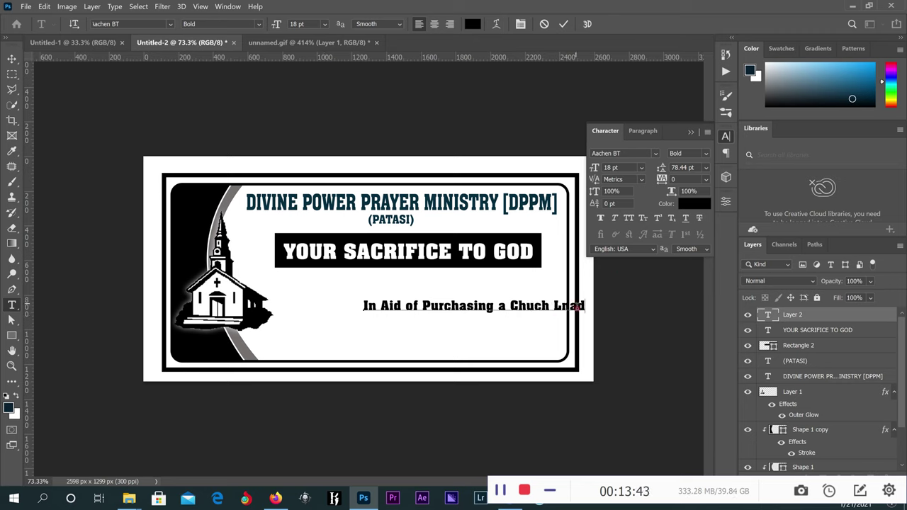
{"action": "left_click_drag", "start_coordinate": [571, 308], "coordinate": [560, 311]}
Fix 'Land', commit, then move the tagline under the banner and shrink it to 14.79 pt.
{"action": "type", "text": "an"}
{"action": "left_click", "coordinate": [564, 23]}
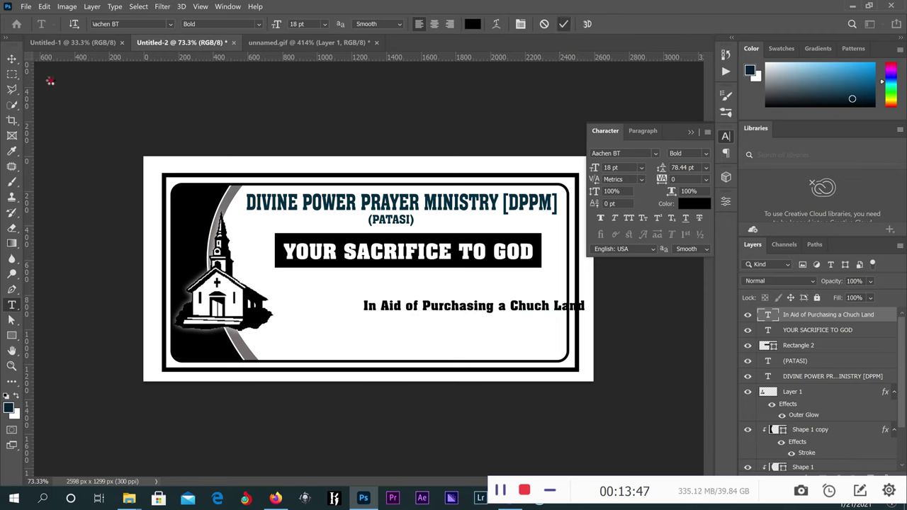
{"action": "left_click", "coordinate": [11, 58]}
{"action": "left_click_drag", "start_coordinate": [413, 300], "coordinate": [383, 279]}
{"action": "left_click_drag", "start_coordinate": [518, 282], "coordinate": [483, 277]}
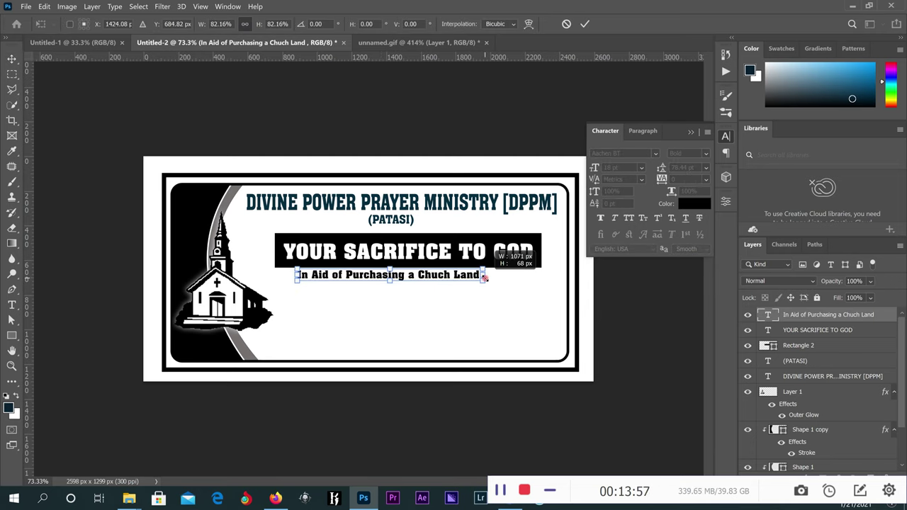
{"action": "left_click", "coordinate": [585, 23]}
Centre the tagline and insert the missing r to spell Church.
{"action": "left_click_drag", "start_coordinate": [435, 278], "coordinate": [446, 279]}
{"action": "double_click", "coordinate": [451, 275]}
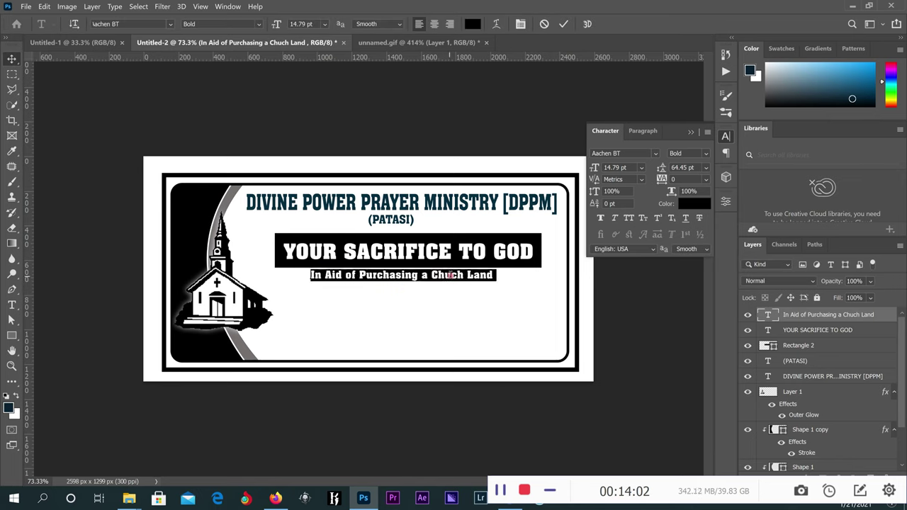
{"action": "type", "text": "r"}
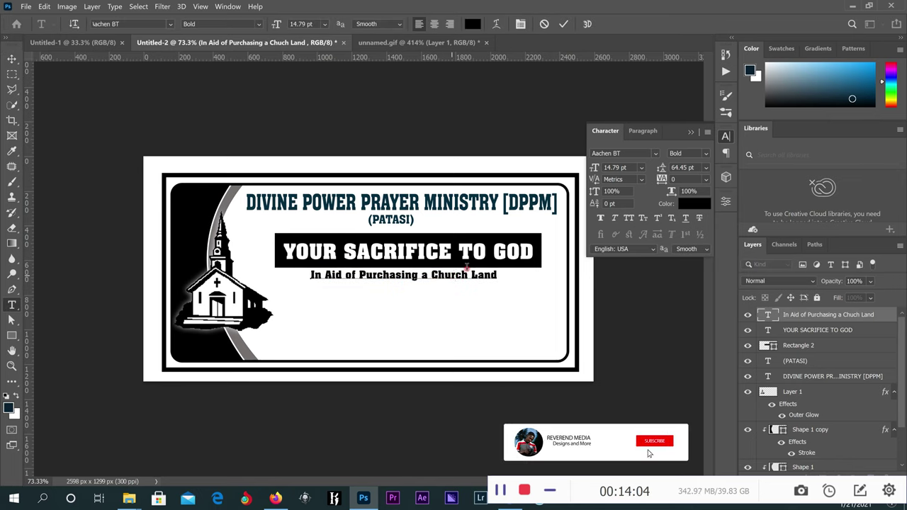
{"action": "left_click", "coordinate": [562, 26]}
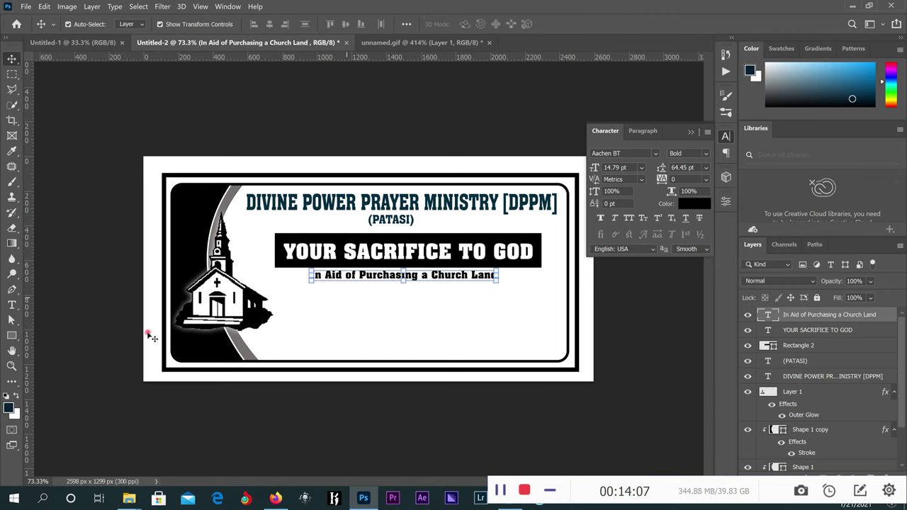
Add the line 'Name :.......... Amount: ..........' below the subtitle.
{"action": "left_click", "coordinate": [12, 304]}
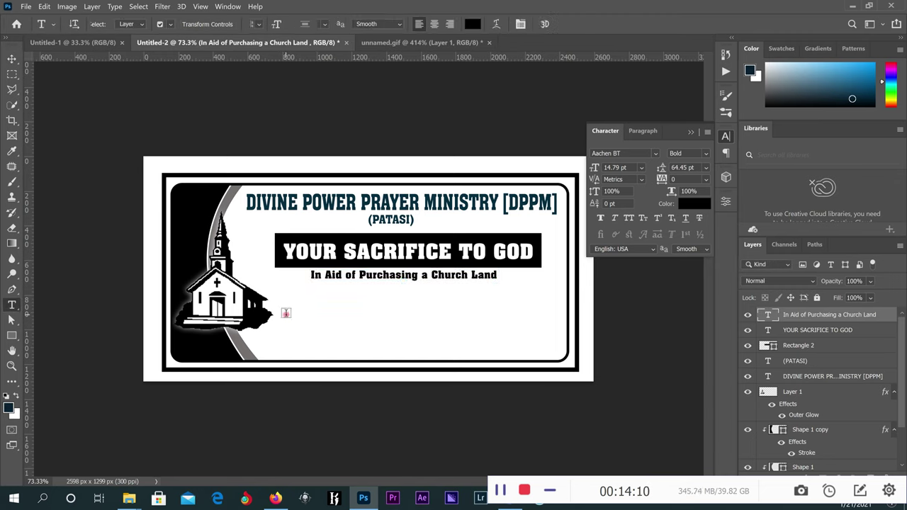
{"action": "left_click", "coordinate": [286, 314]}
{"action": "type", "text": "Name"}
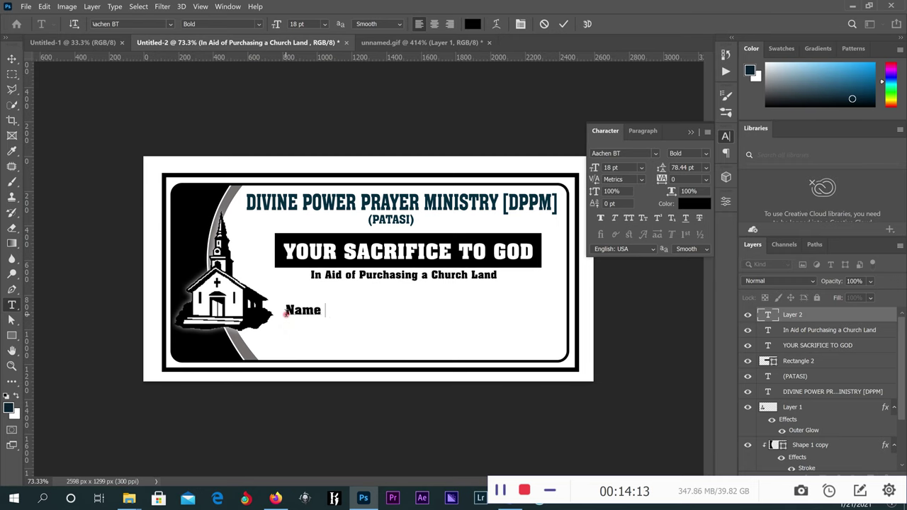
{"action": "type", "text": " :..........................."}
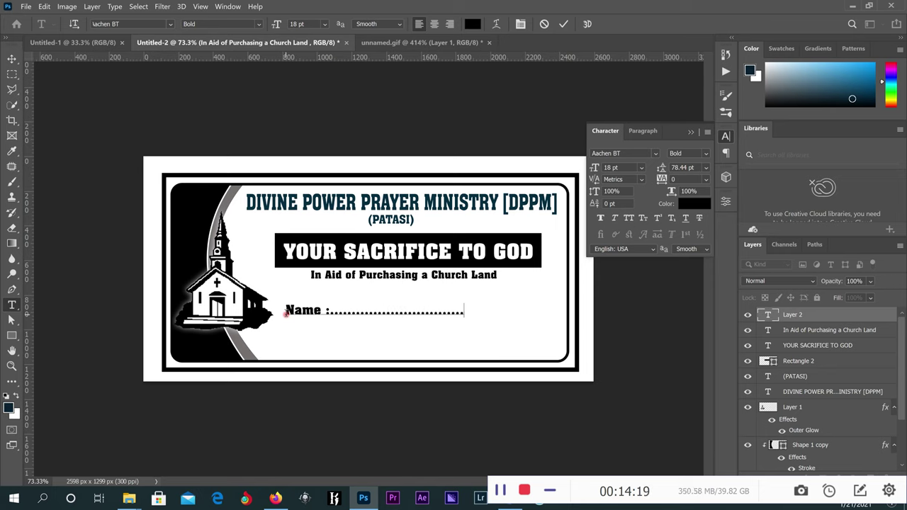
{"action": "type", "text": "............... A"}
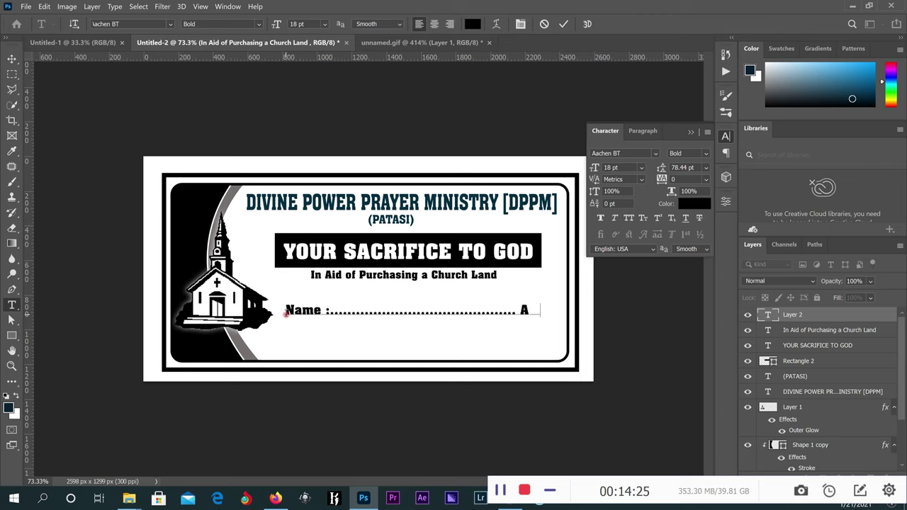
{"action": "type", "text": "mount: "}
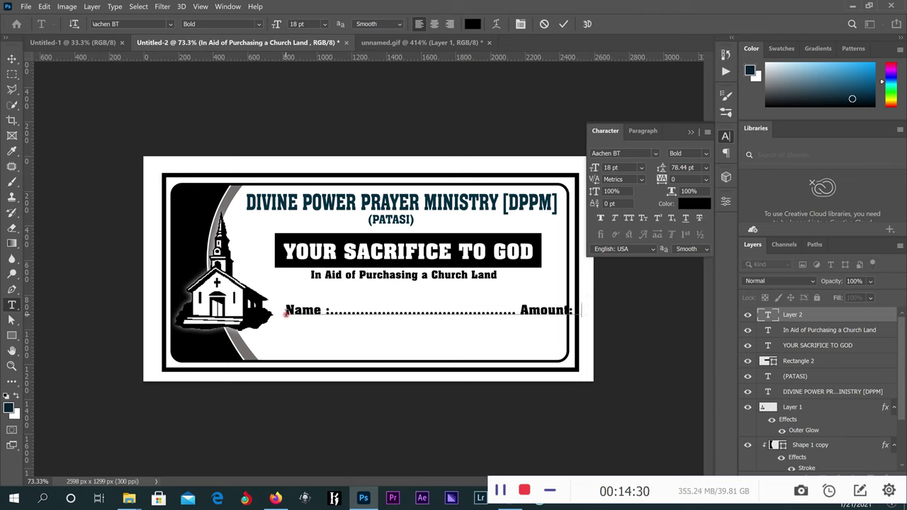
{"action": "type", "text": ".........."}
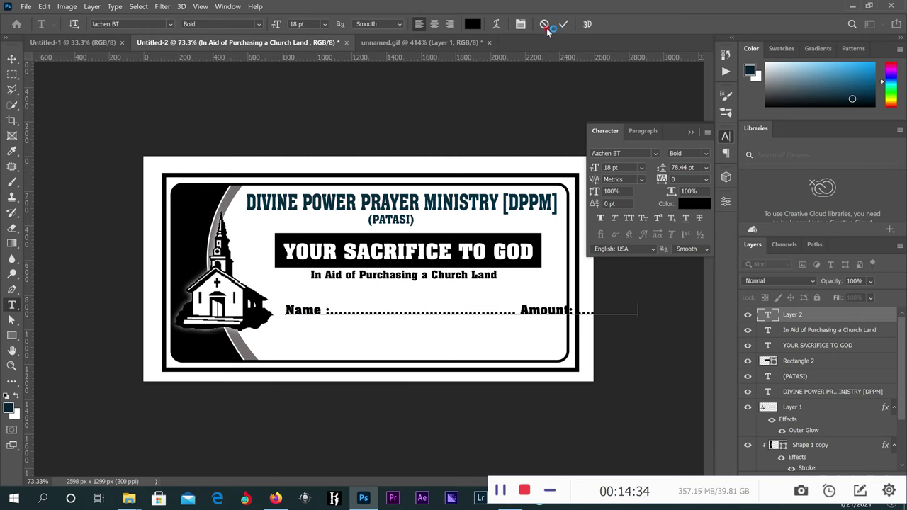
{"action": "left_click", "coordinate": [564, 23]}
Narrow the Name and Amount line and change its font to Arial Regular.
{"action": "left_click", "coordinate": [12, 59]}
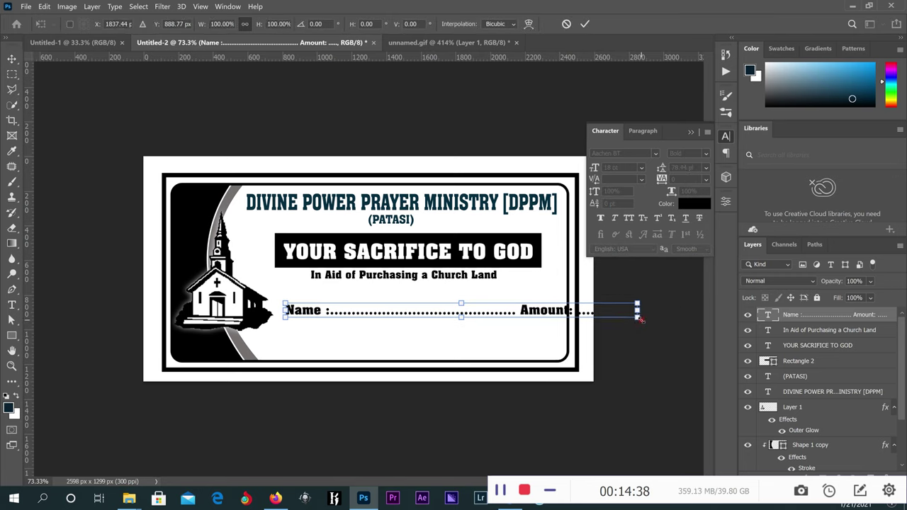
{"action": "left_click_drag", "start_coordinate": [637, 315], "coordinate": [529, 301]}
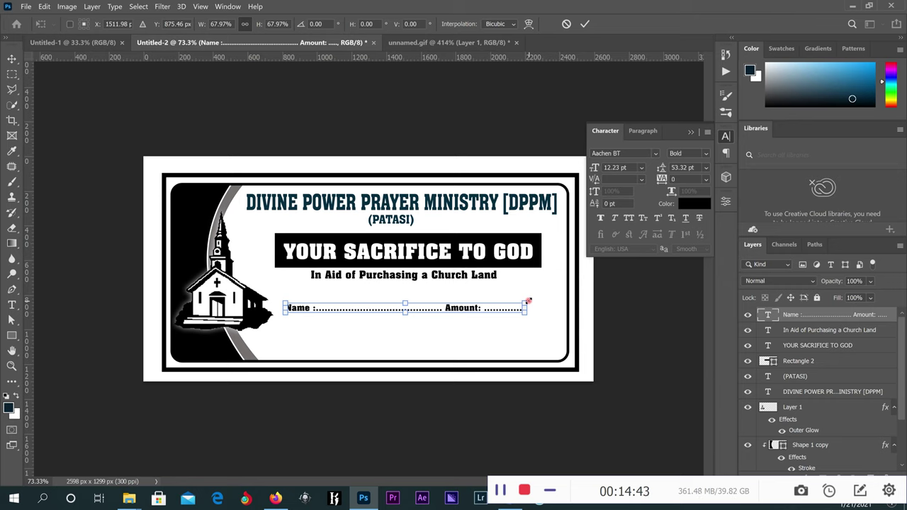
{"action": "left_click", "coordinate": [585, 24]}
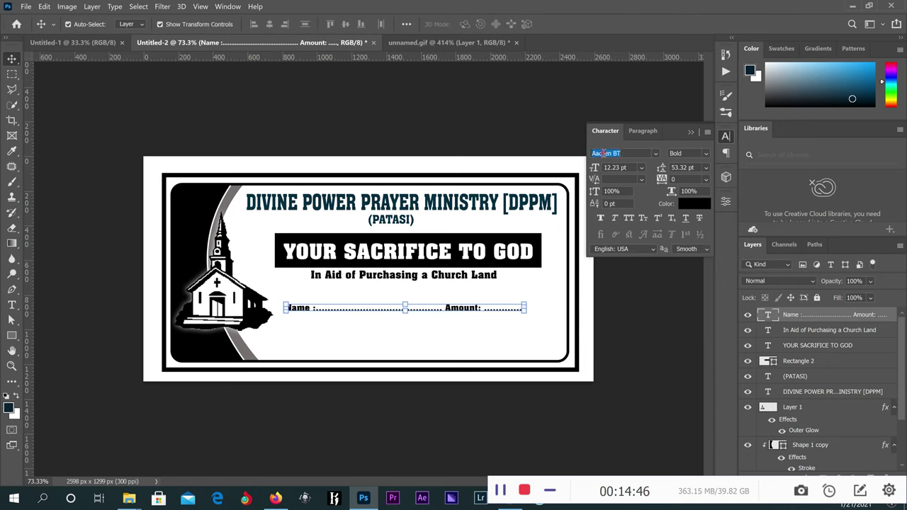
{"action": "left_click_drag", "start_coordinate": [626, 152], "coordinate": [593, 154]}
{"action": "type", "text": "Arial"}
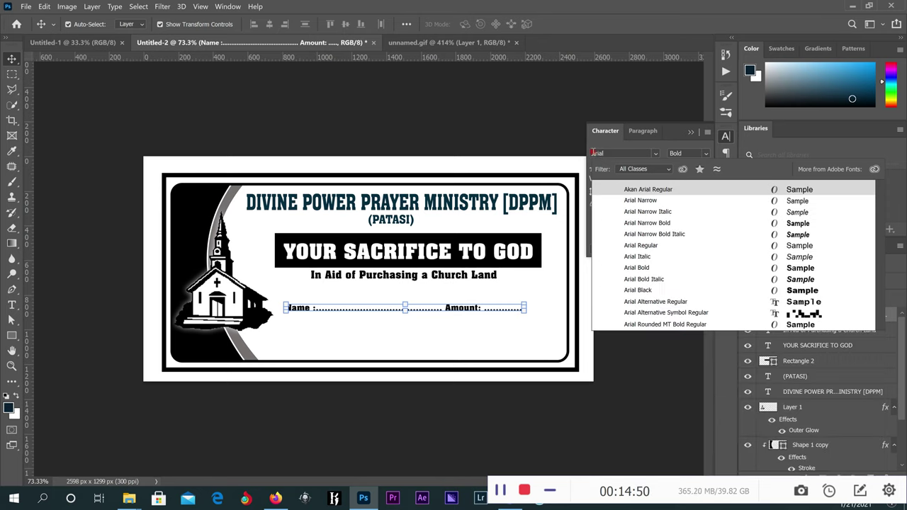
{"action": "key", "text": "Down"}
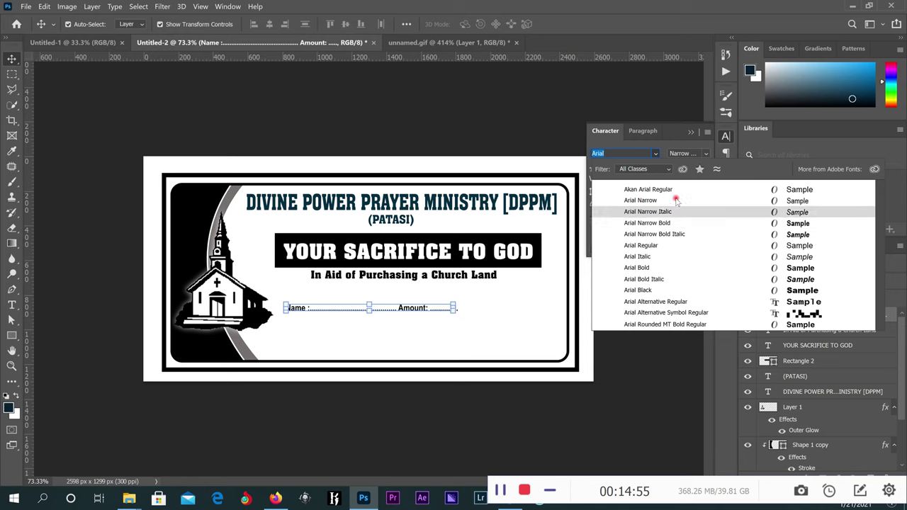
{"action": "left_click", "coordinate": [674, 246]}
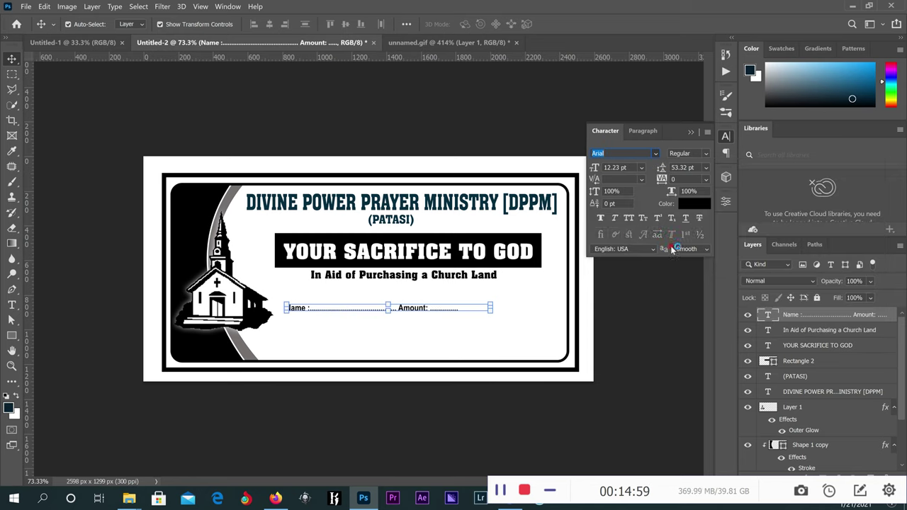
{"action": "left_click", "coordinate": [445, 306]}
{"action": "left_click_drag", "start_coordinate": [444, 306], "coordinate": [449, 300]}
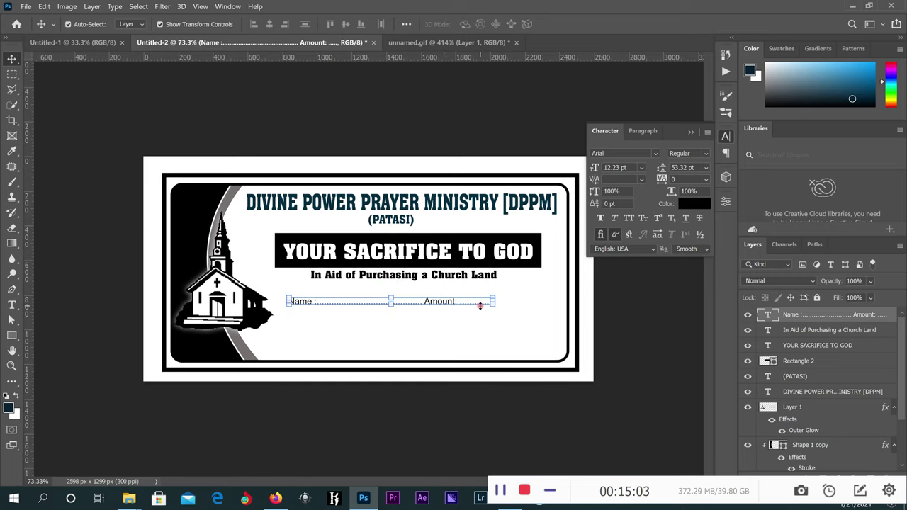
Lengthen the dotted blank by adding 24 more dots.
{"action": "scroll", "coordinate": [480, 306], "scroll_direction": "up", "scroll_amount": 2}
{"action": "double_click", "coordinate": [508, 315]}
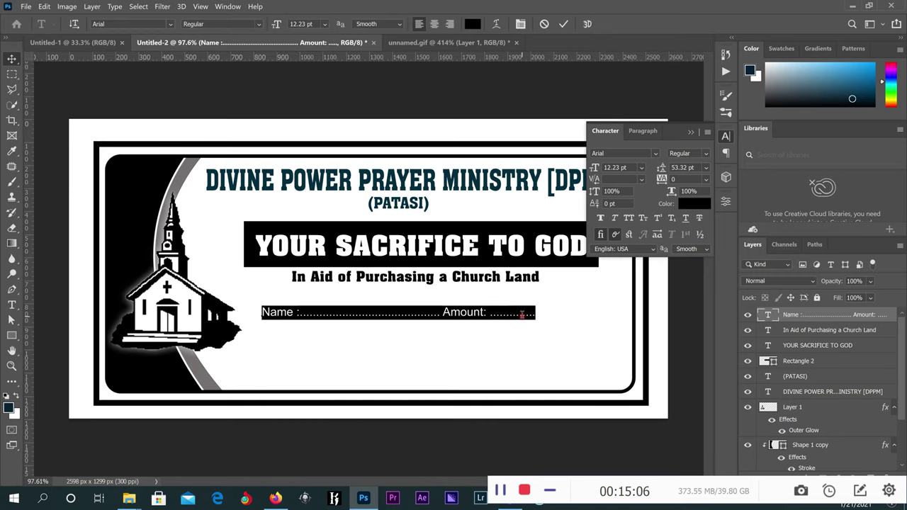
{"action": "left_click", "coordinate": [522, 314]}
{"action": "type", "text": "...................."}
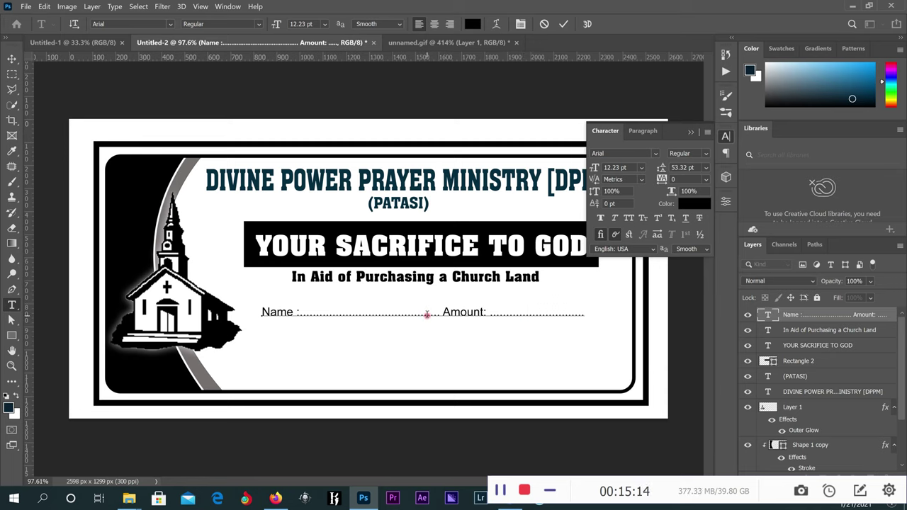
{"action": "type", "text": "...."}
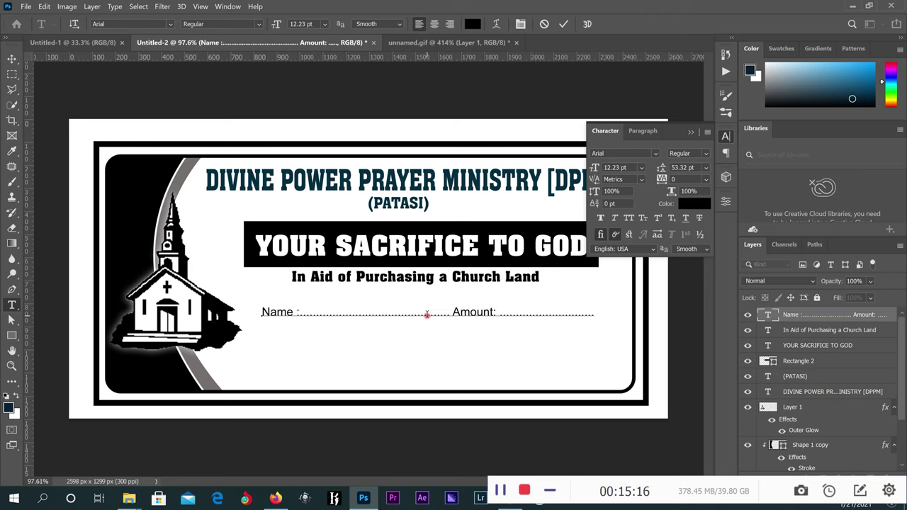
{"action": "left_click", "coordinate": [563, 24]}
Shrink the line to 11.17 pt and nudge it up under the subtitle.
{"action": "left_click", "coordinate": [11, 58]}
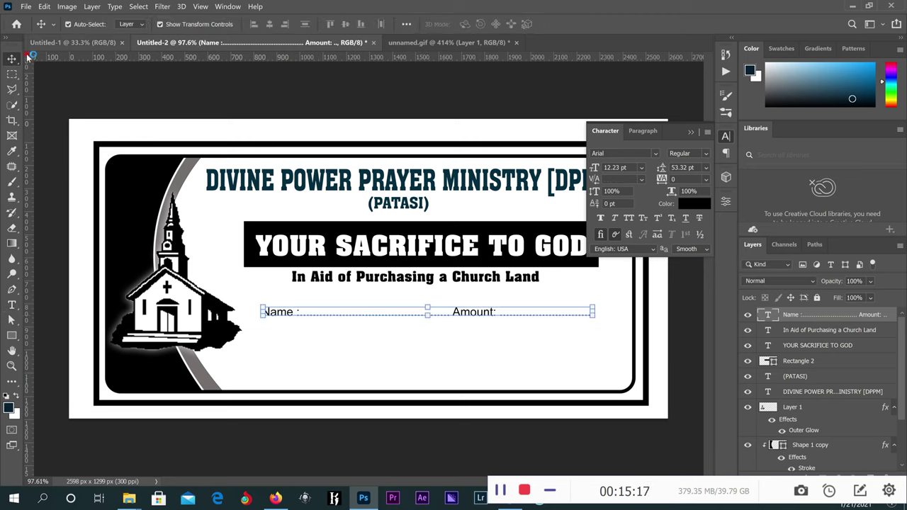
{"action": "left_click", "coordinate": [594, 318]}
{"action": "left_click_drag", "start_coordinate": [595, 322], "coordinate": [566, 315]}
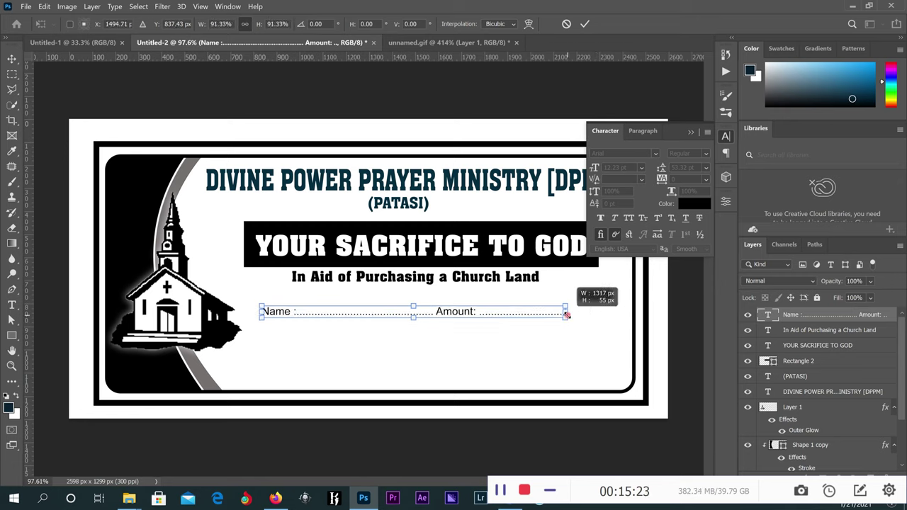
{"action": "left_click_drag", "start_coordinate": [470, 308], "coordinate": [467, 302]}
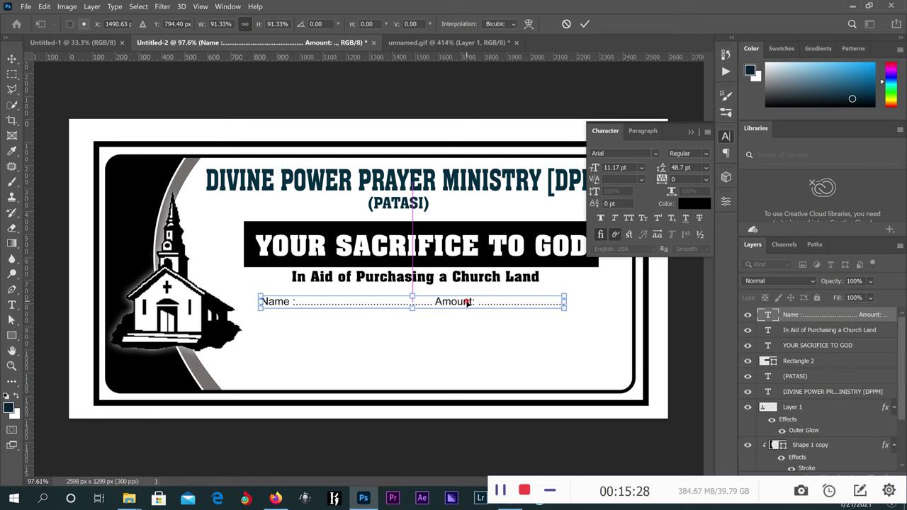
{"action": "left_click", "coordinate": [583, 24]}
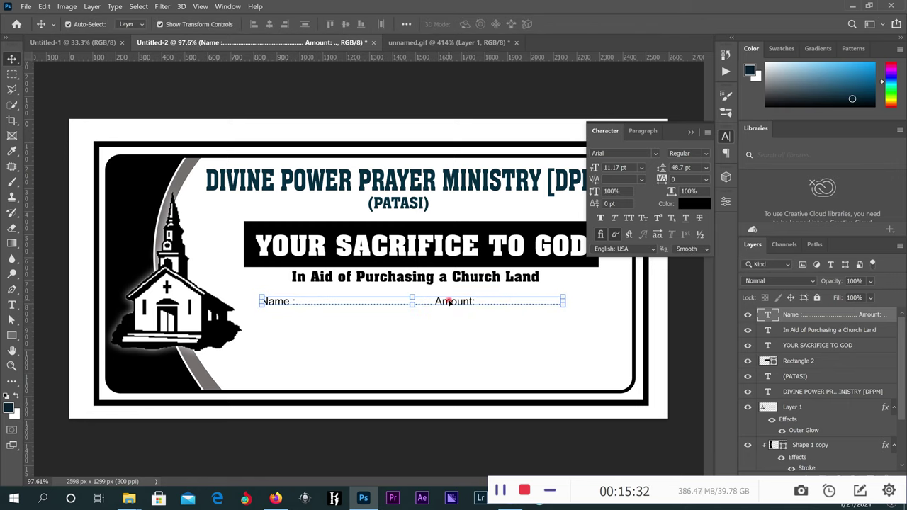
Duplicate the Name line below and change it to start with 'Date:' without dots.
{"action": "left_click_drag", "start_coordinate": [449, 302], "coordinate": [445, 321]}
{"action": "scroll", "coordinate": [438, 325], "scroll_direction": "up", "scroll_amount": 1}
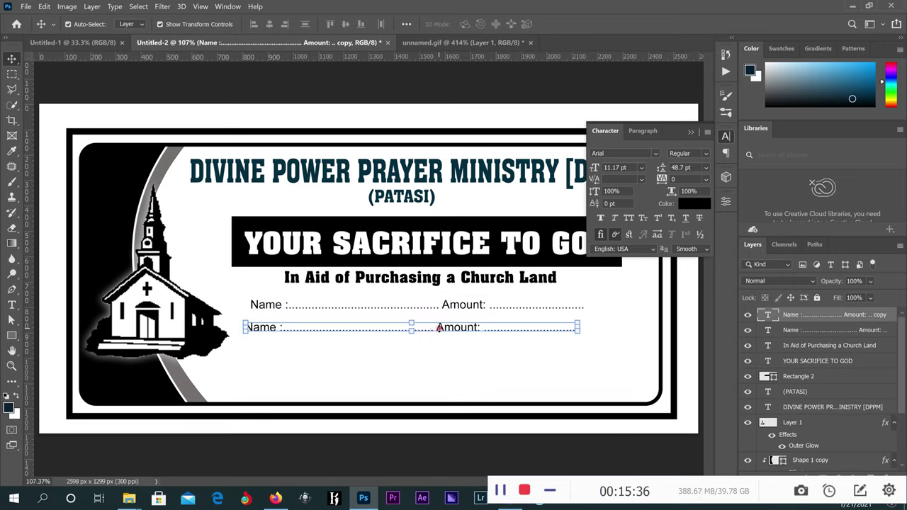
{"action": "left_click", "coordinate": [12, 305]}
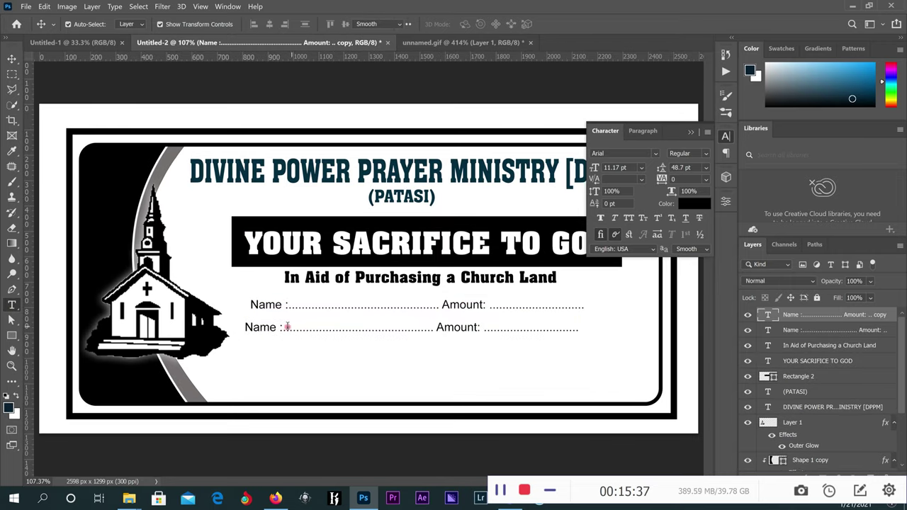
{"action": "left_click_drag", "start_coordinate": [279, 329], "coordinate": [244, 326]}
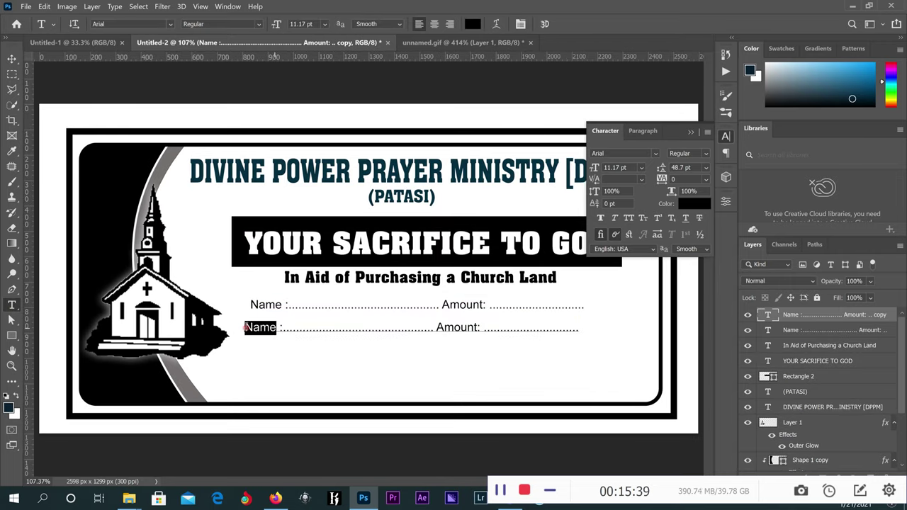
{"action": "left_click", "coordinate": [245, 327]}
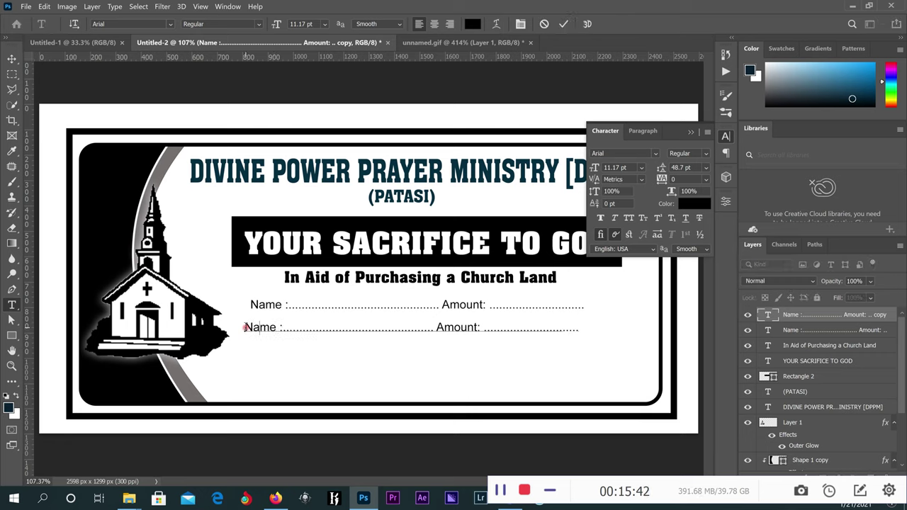
{"action": "type", "text": "Date"}
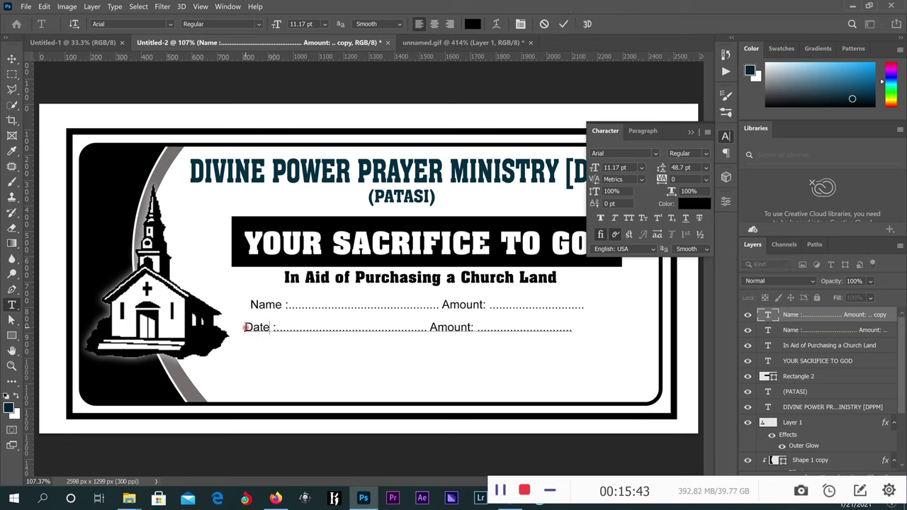
{"action": "key", "text": "Delete"}
{"action": "left_click_drag", "start_coordinate": [423, 328], "coordinate": [272, 333]}
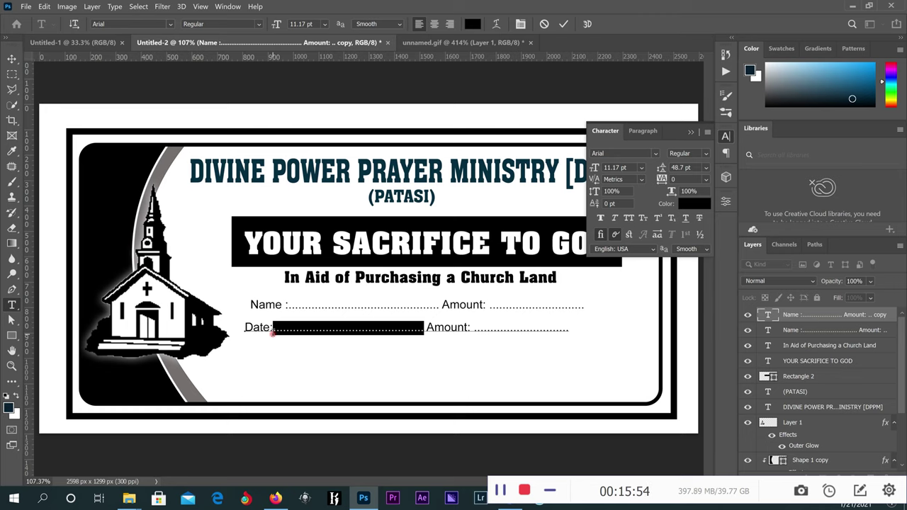
{"action": "key", "text": "BackSpace"}
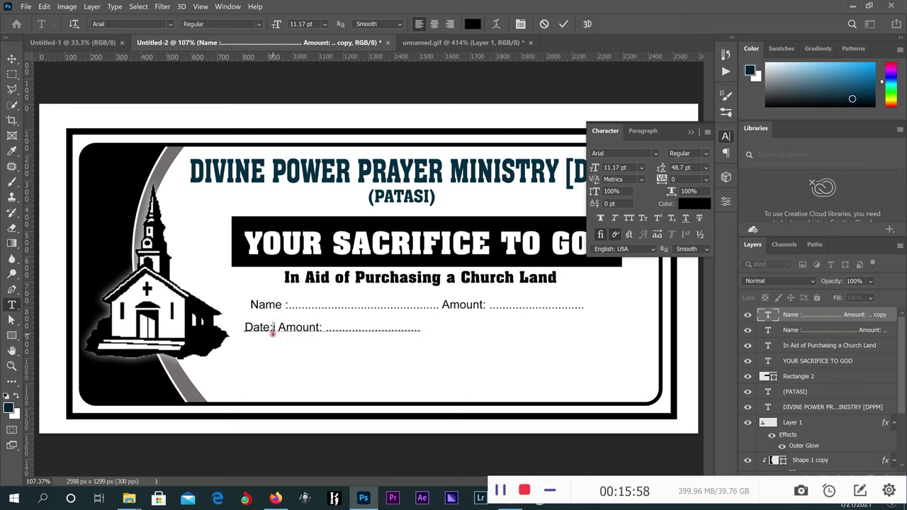
{"action": "key", "text": "Delete"}
Enter the date '23rd February, 2021.' after Date:.
{"action": "type", "text": "1"}
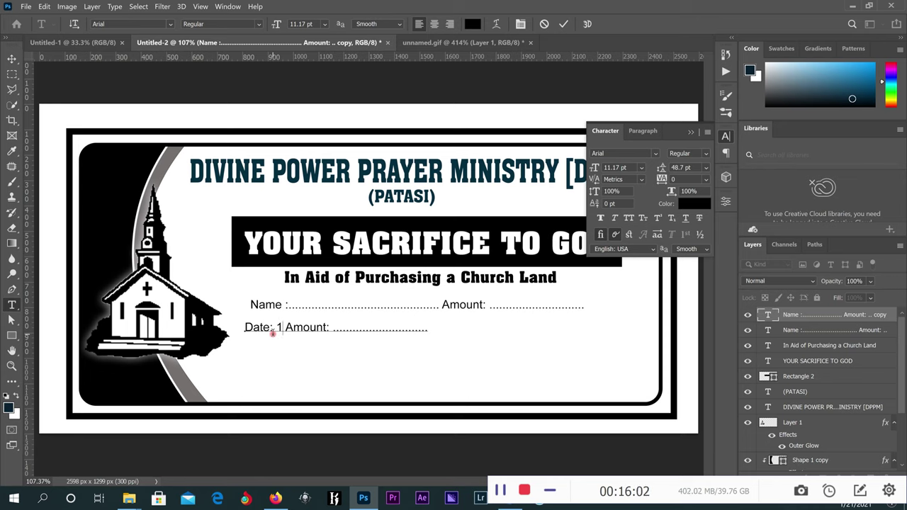
{"action": "type", "text": "st"}
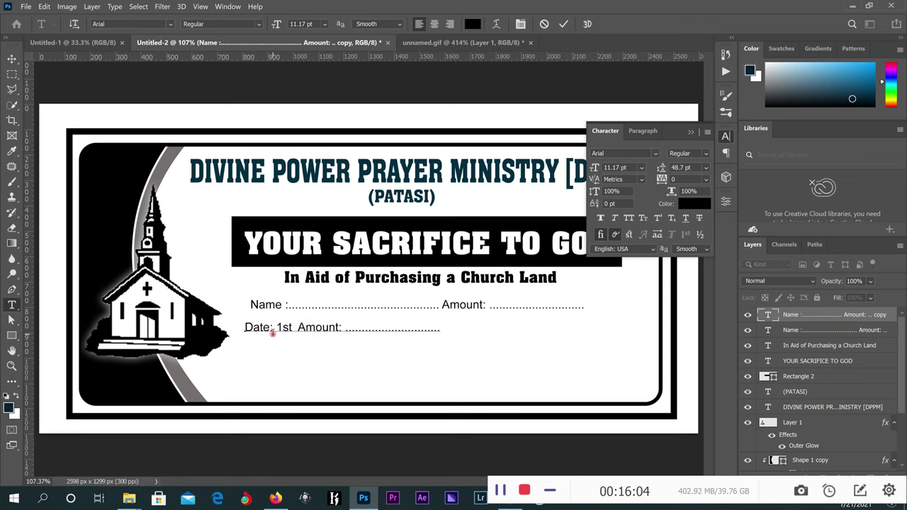
{"action": "key", "text": "BackSpace"}
{"action": "key", "text": "BackSpace"}
{"action": "key", "text": "BackSpace"}
{"action": "key", "text": "BackSpace"}
{"action": "type", "text": "23rd Fe"}
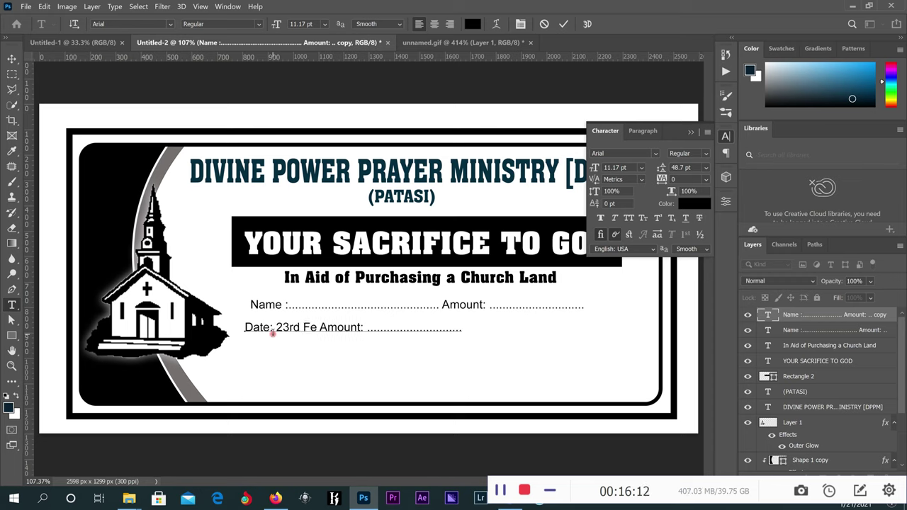
{"action": "key", "text": "Right"}
{"action": "key", "text": "Right"}
{"action": "key", "text": "Right"}
{"action": "type", "text": "bruary"}
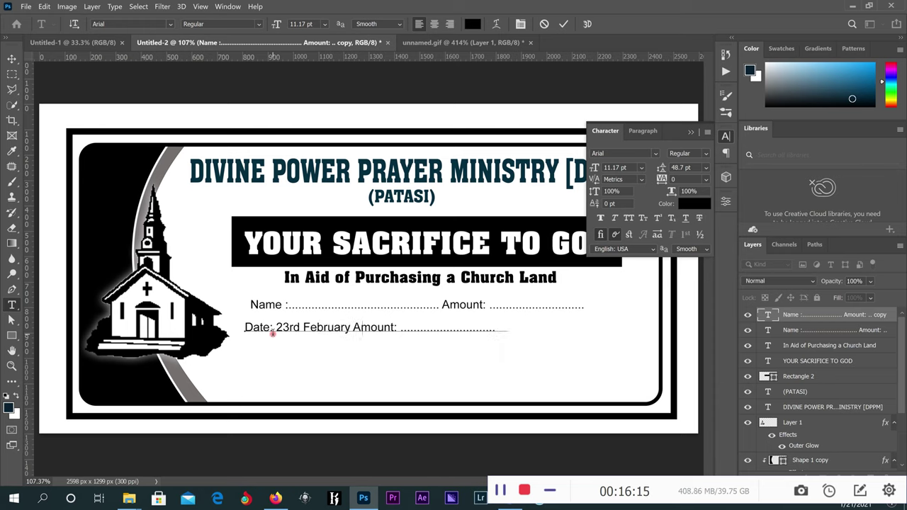
{"action": "type", "text": ", 201"}
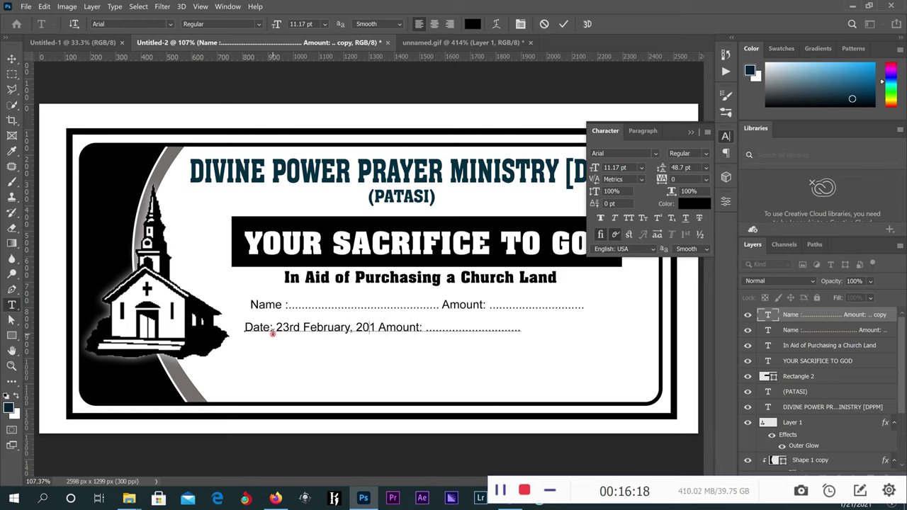
{"action": "key", "text": "BackSpace"}
{"action": "type", "text": "21"}
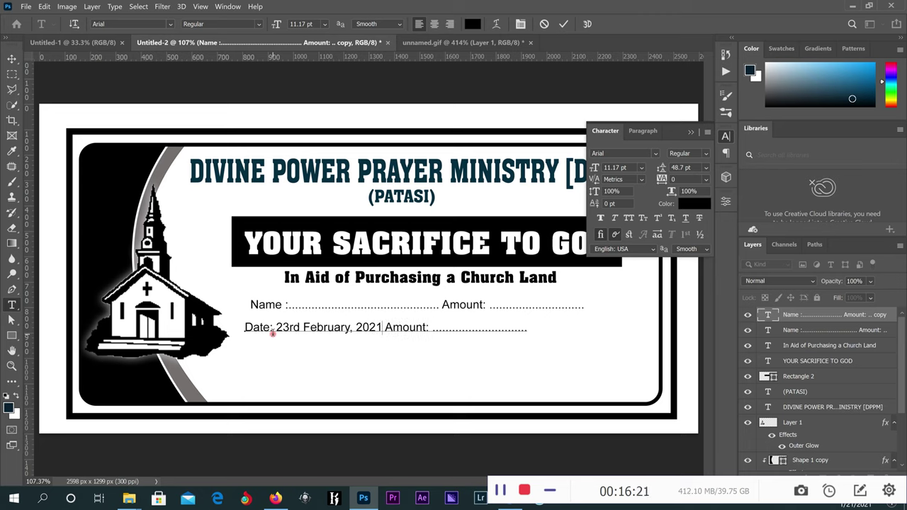
{"action": "type", "text": "."}
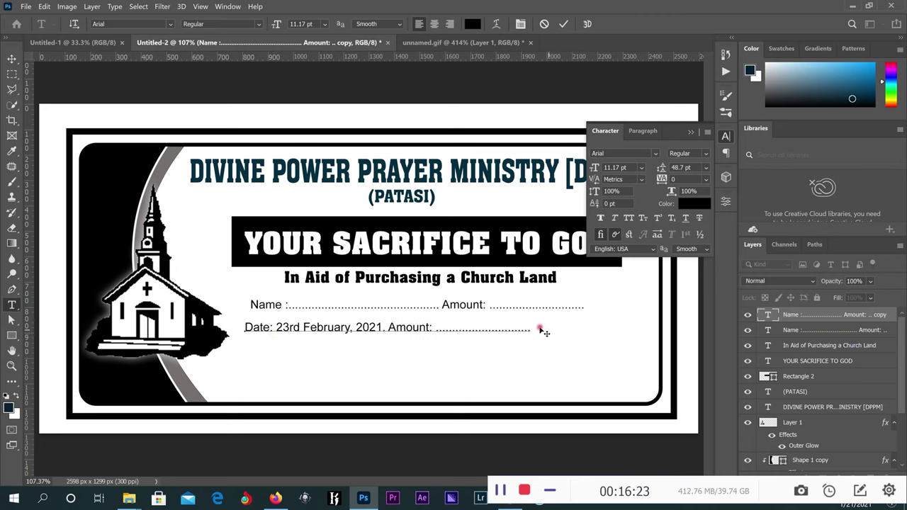
Replace the Amount placeholder with 'Time: 9:00 am'.
{"action": "left_click_drag", "start_coordinate": [532, 329], "coordinate": [389, 329]}
{"action": "type", "text": "Time"}
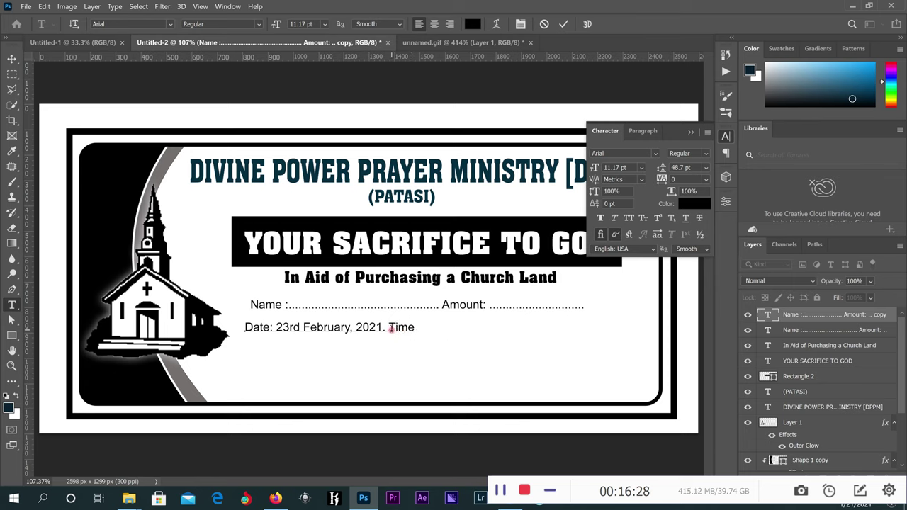
{"action": "type", "text": ": 0"}
{"action": "key", "text": "BackSpace"}
{"action": "type", "text": "9 "}
{"action": "type", "text": ": 9:"}
{"action": "type", "text": "0"}
{"action": "type", "text": " am"}
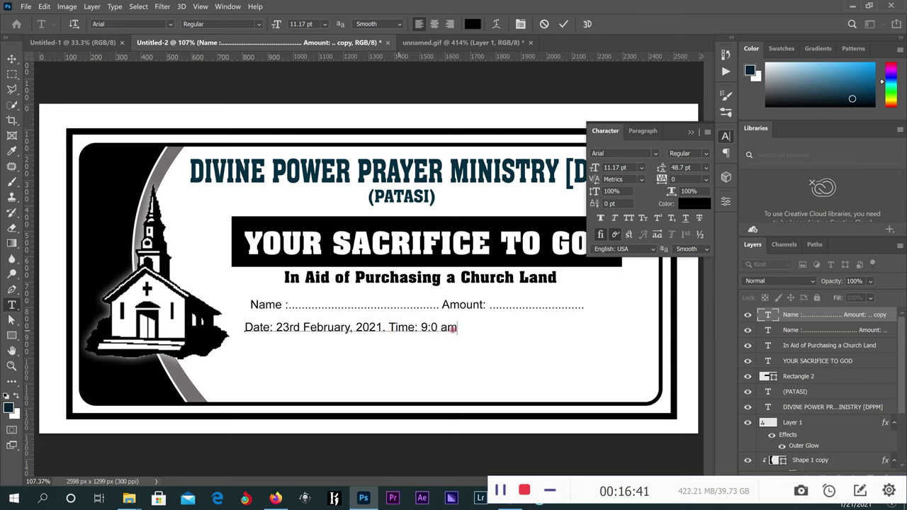
{"action": "left_click", "coordinate": [437, 327]}
{"action": "type", "text": "0"}
{"action": "left_click", "coordinate": [390, 327]}
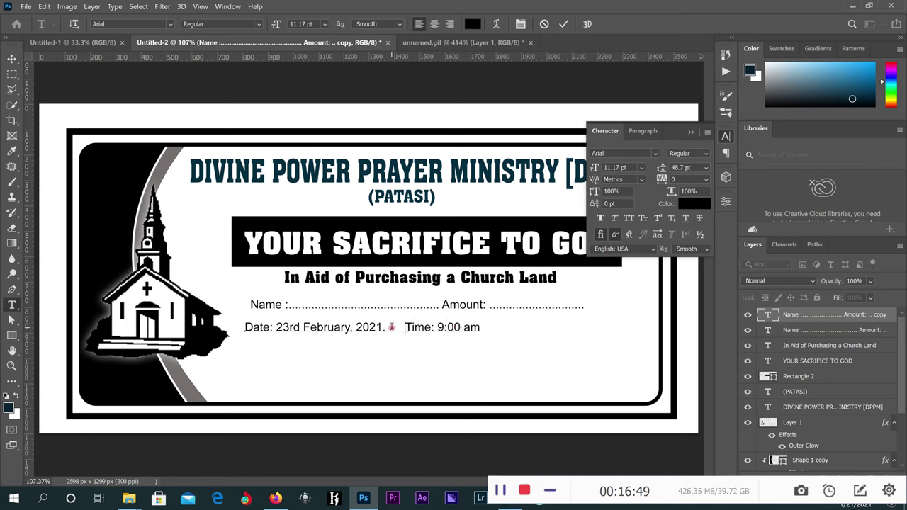
Commit the date line, make it bolder and centre it under the Name line.
{"action": "left_click", "coordinate": [563, 23]}
{"action": "left_click", "coordinate": [15, 57]}
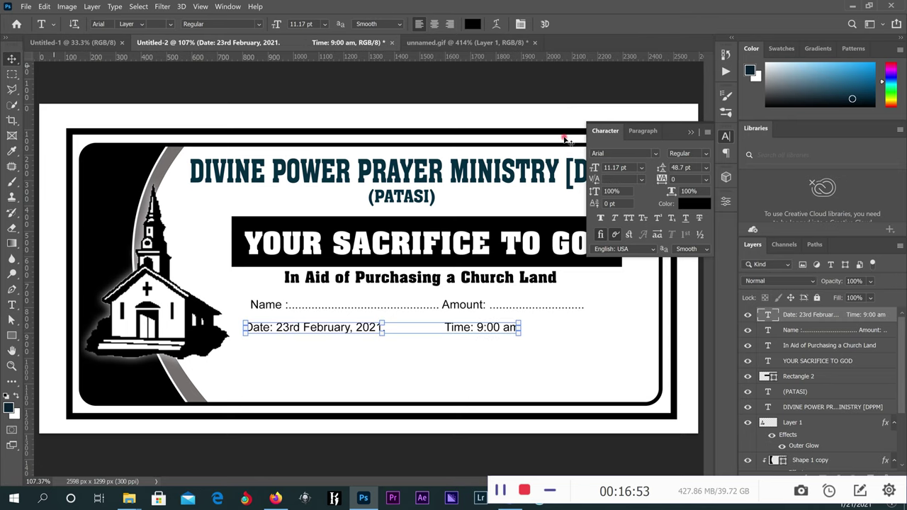
{"action": "left_click", "coordinate": [601, 219]}
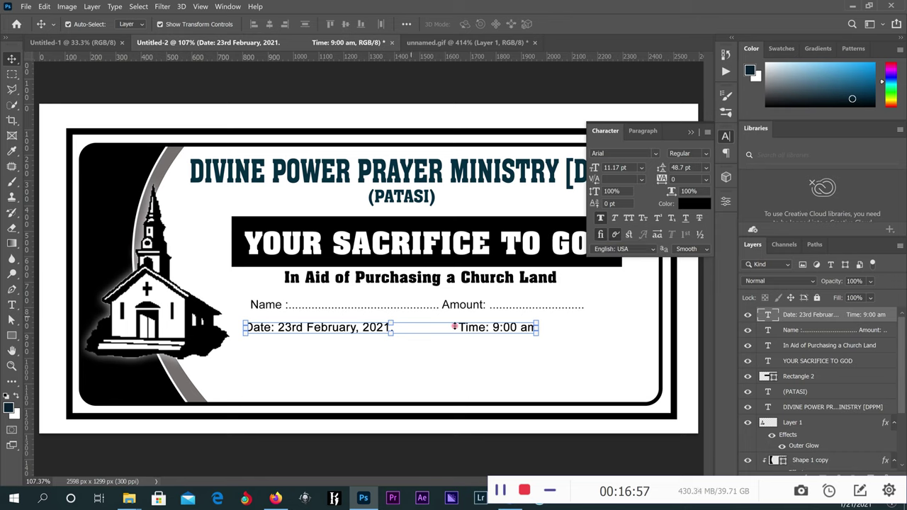
{"action": "left_click_drag", "start_coordinate": [480, 328], "coordinate": [510, 328]}
Delete the period after 2021 and place a copy of the date line just below.
{"action": "left_click", "coordinate": [11, 305]}
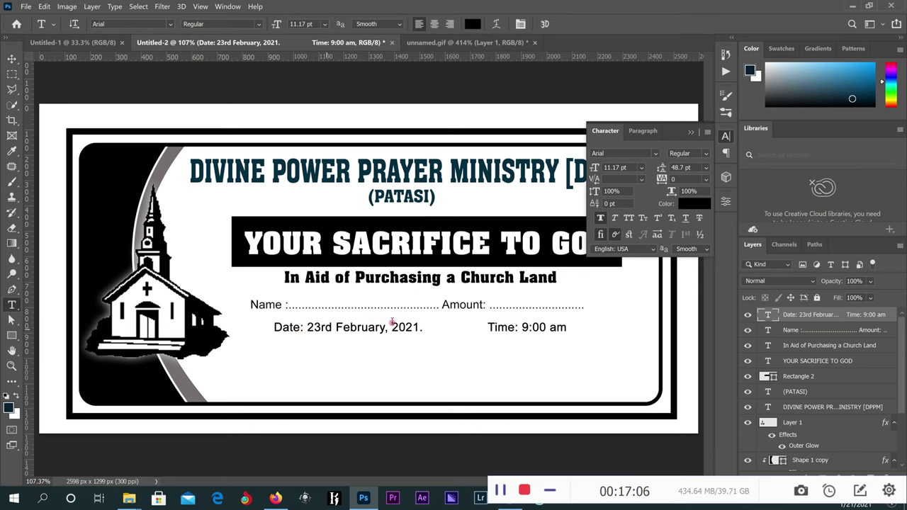
{"action": "left_click", "coordinate": [476, 327]}
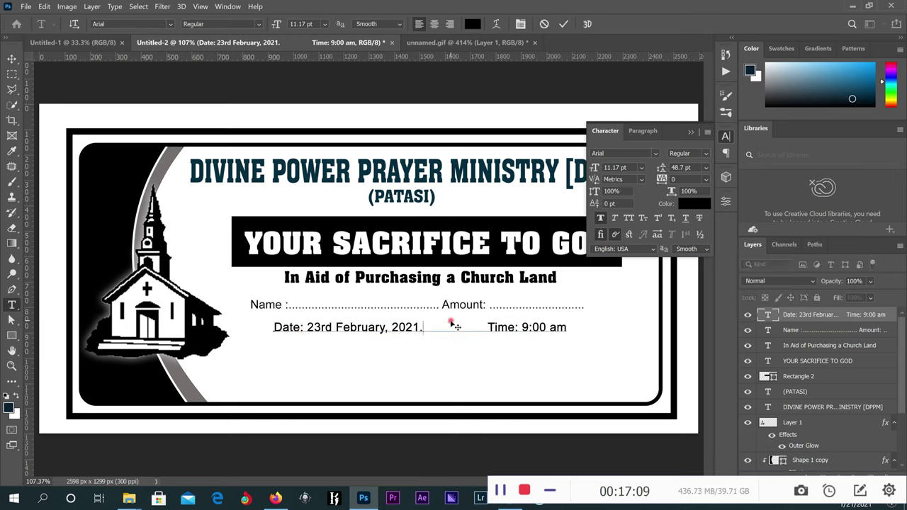
{"action": "key", "text": "BackSpace"}
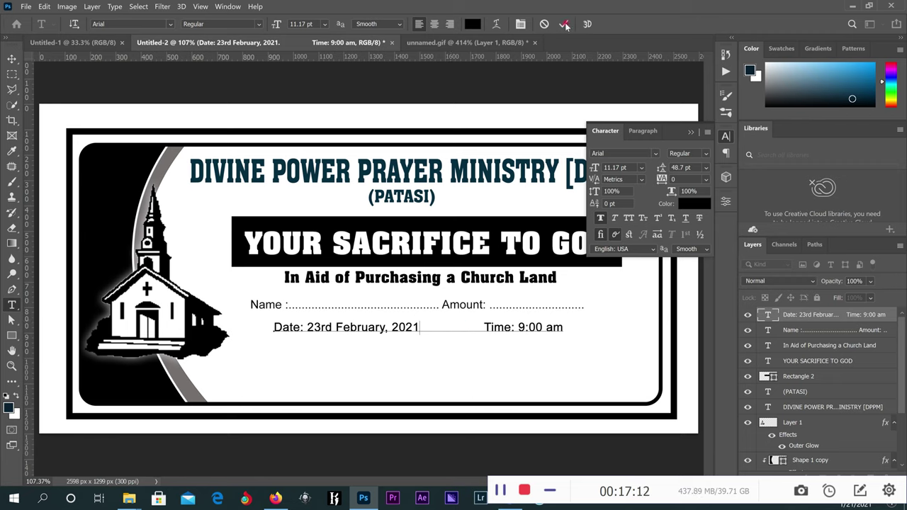
{"action": "left_click", "coordinate": [565, 25]}
{"action": "key", "text": "v"}
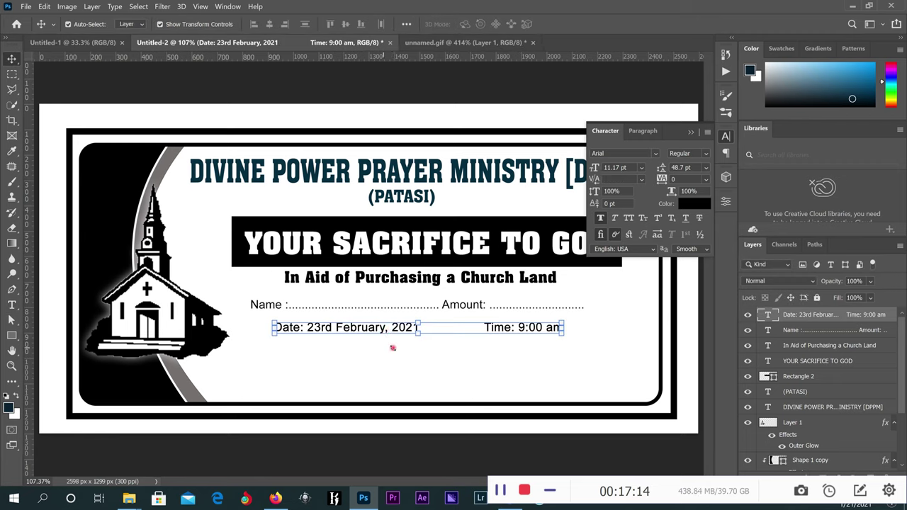
{"action": "left_click_drag", "start_coordinate": [381, 327], "coordinate": [381, 343]}
Overwrite the copied line with 'Venue: Patasi L/A J.H.S.'.
{"action": "key", "text": "t"}
{"action": "left_click_drag", "start_coordinate": [276, 343], "coordinate": [567, 343]}
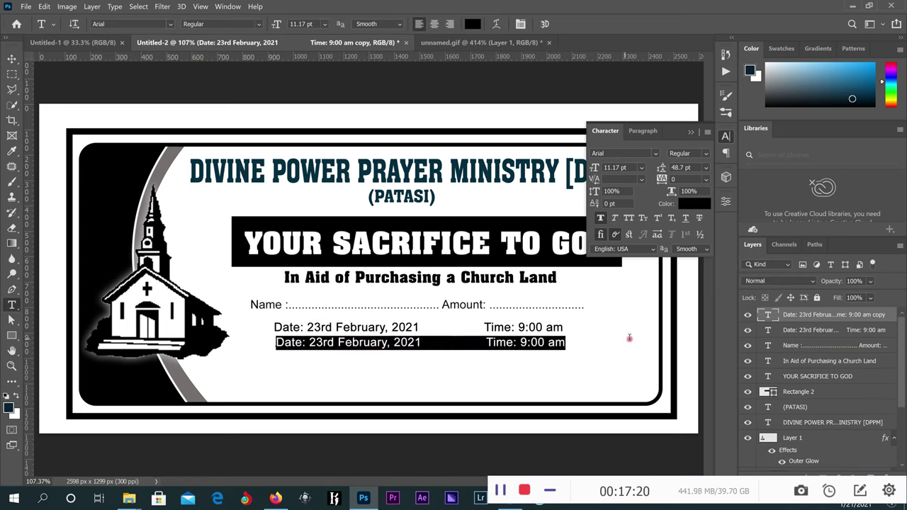
{"action": "type", "text": "Venue"}
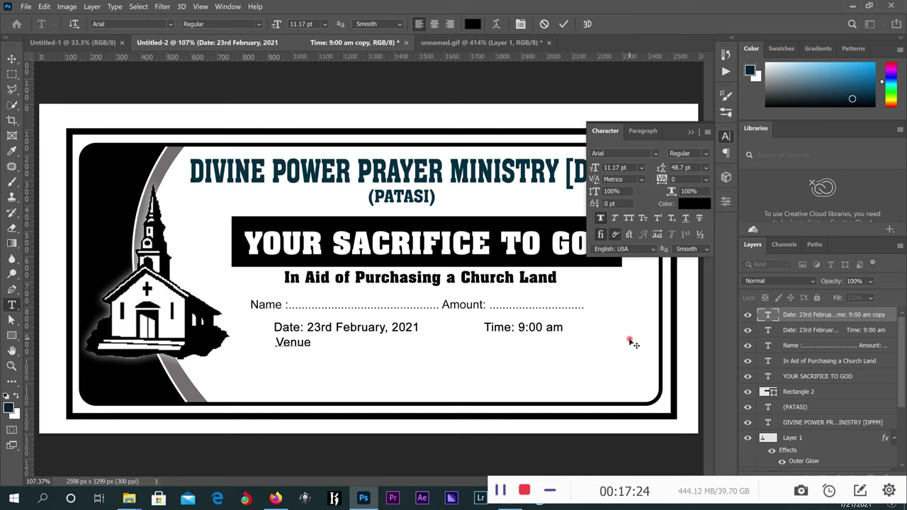
{"action": "type", "text": ": P atasi"}
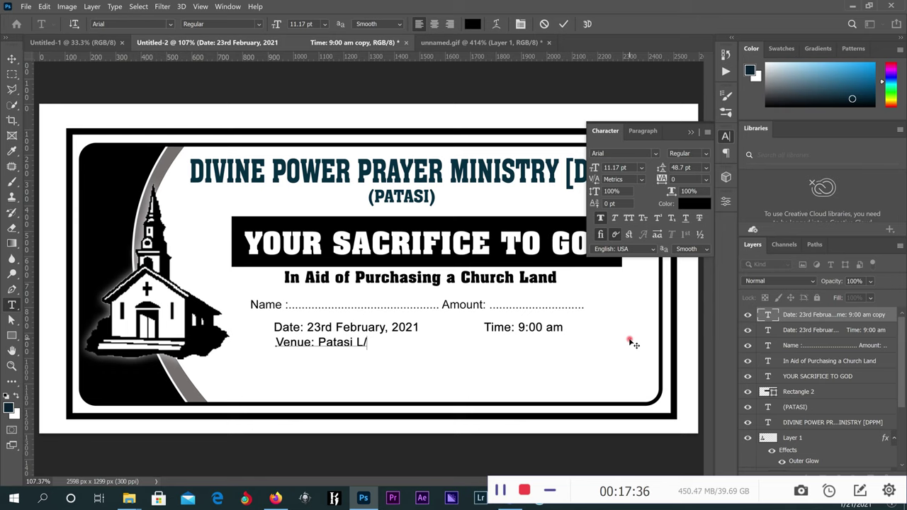
{"action": "type", "text": "L/A"}
{"action": "key", "text": "BackSpace"}
{"action": "key", "text": "BackSpace"}
{"action": "type", "text": "J.    "}
{"action": "type", "text": "S."}
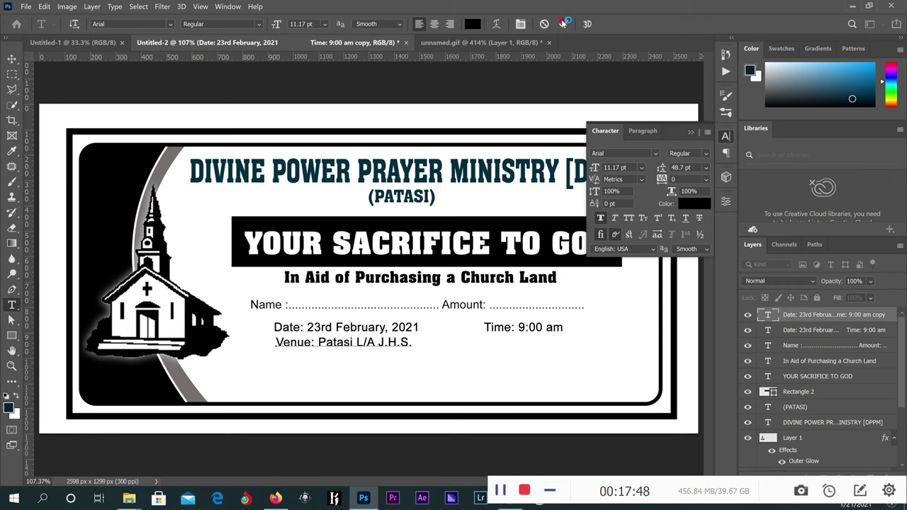
{"action": "left_click", "coordinate": [563, 23]}
Centre the venue line beneath the date and time line.
{"action": "left_click", "coordinate": [11, 59]}
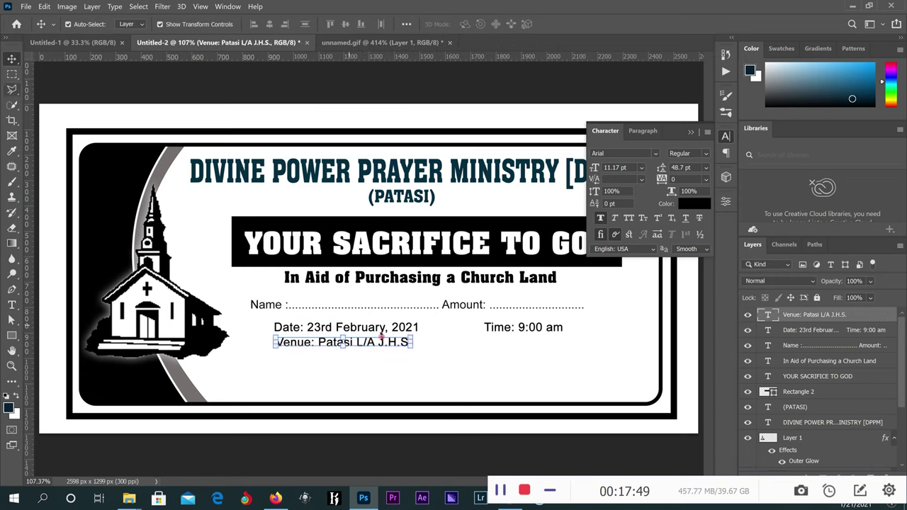
{"action": "left_click_drag", "start_coordinate": [400, 343], "coordinate": [449, 343]}
{"action": "scroll", "coordinate": [449, 343], "scroll_direction": "up", "scroll_amount": 2}
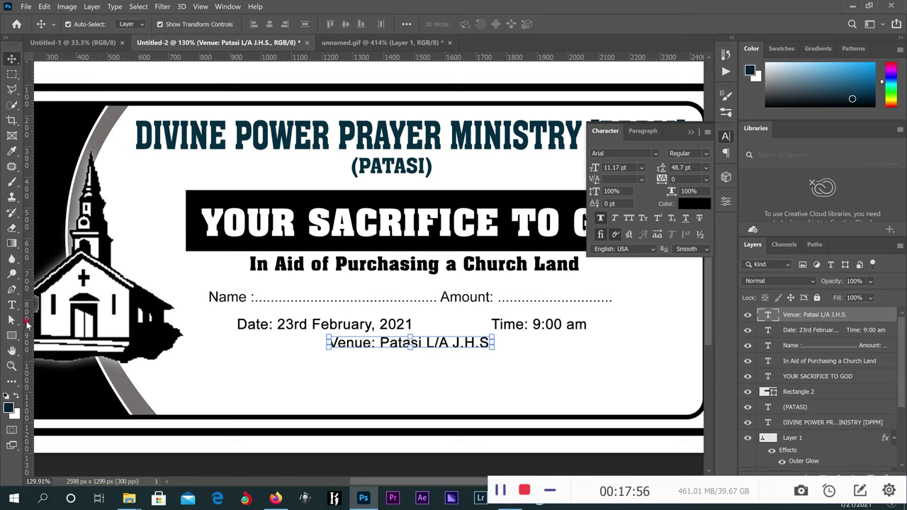
Draw a small dark rounded rectangle below the church picture.
{"action": "left_click", "coordinate": [11, 336]}
{"action": "left_click_drag", "start_coordinate": [188, 362], "coordinate": [252, 381]}
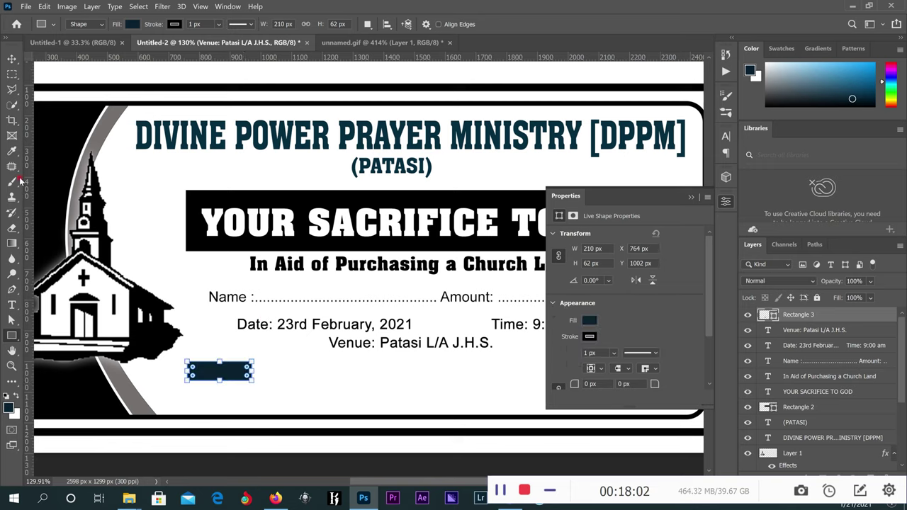
{"action": "left_click_drag", "start_coordinate": [194, 368], "coordinate": [194, 369]}
{"action": "scroll", "coordinate": [194, 369], "scroll_direction": "up", "scroll_amount": 2}
{"action": "key", "text": "v"}
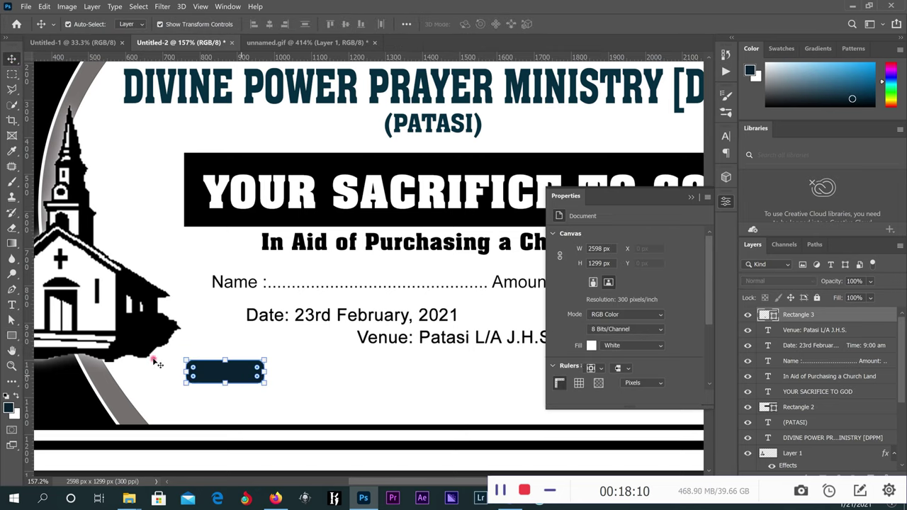
Add a 'THEME' text layer below the venue line in MGI Archon DemiBold.
{"action": "key", "text": "t"}
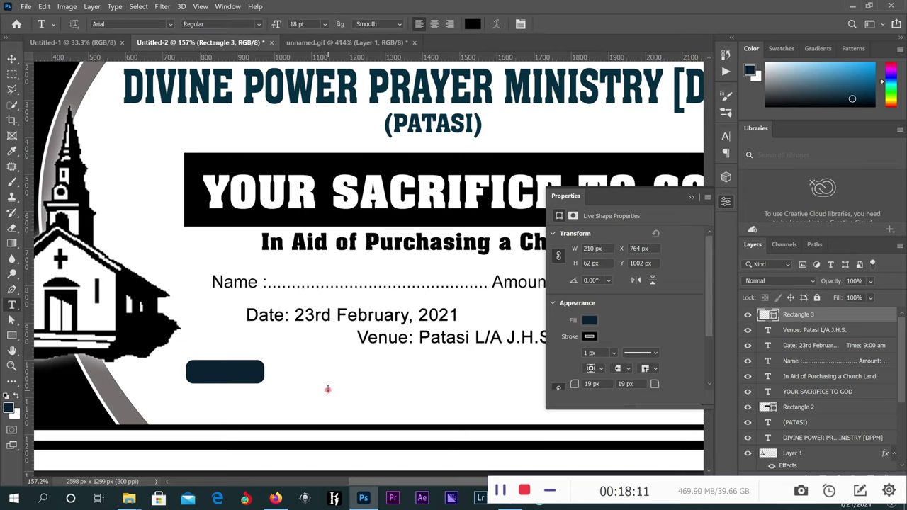
{"action": "left_click", "coordinate": [327, 389]}
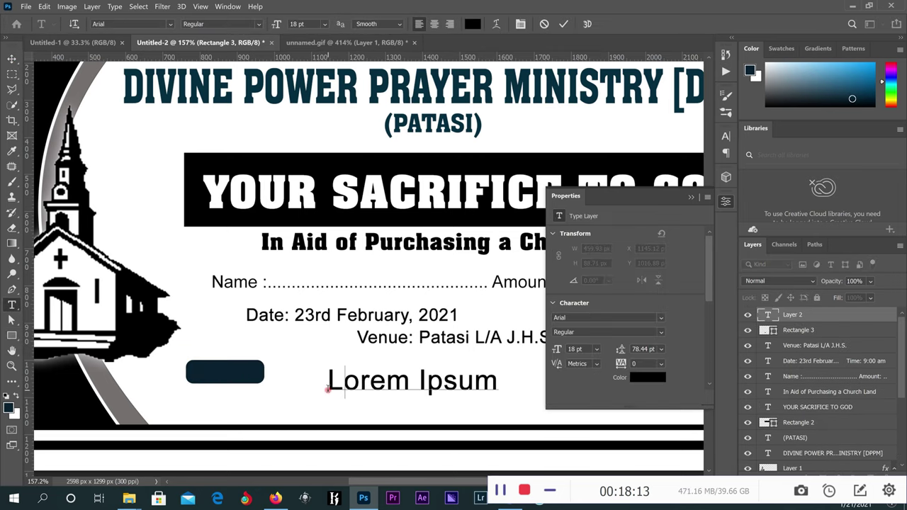
{"action": "type", "text": "THE"}
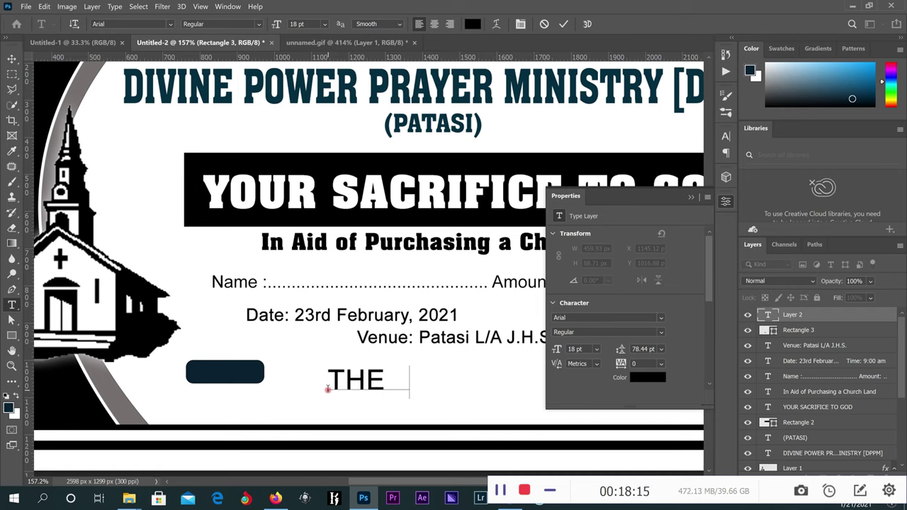
{"action": "type", "text": "ME"}
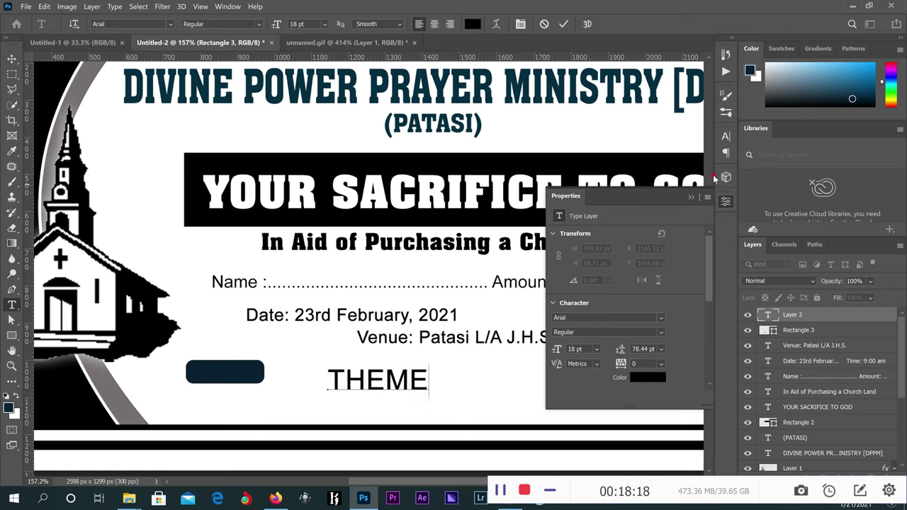
{"action": "left_click", "coordinate": [725, 202]}
{"action": "left_click", "coordinate": [727, 138]}
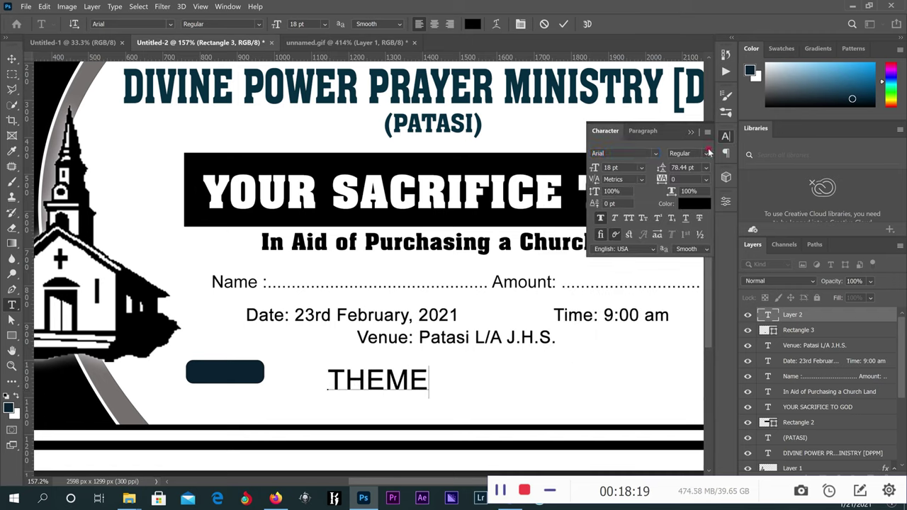
{"action": "left_click", "coordinate": [656, 155]}
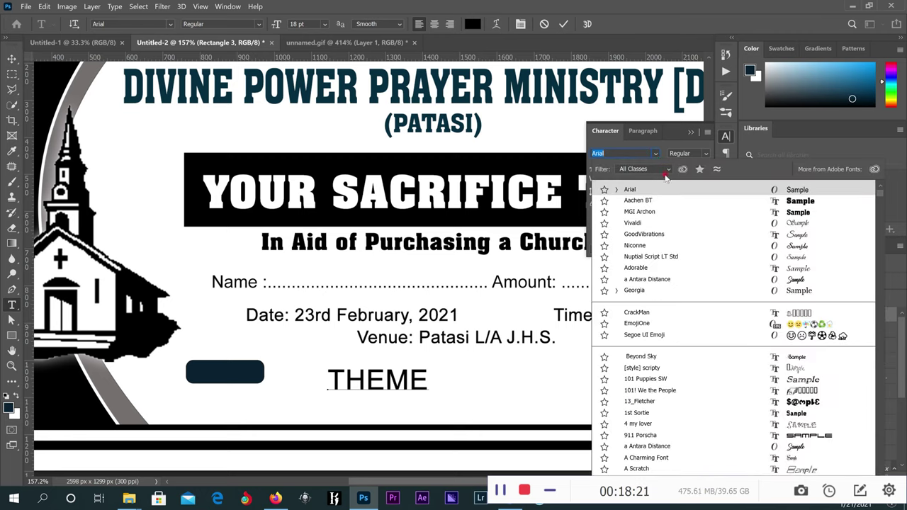
{"action": "key", "text": "Down"}
{"action": "key", "text": "Down"}
{"action": "key", "text": "Return"}
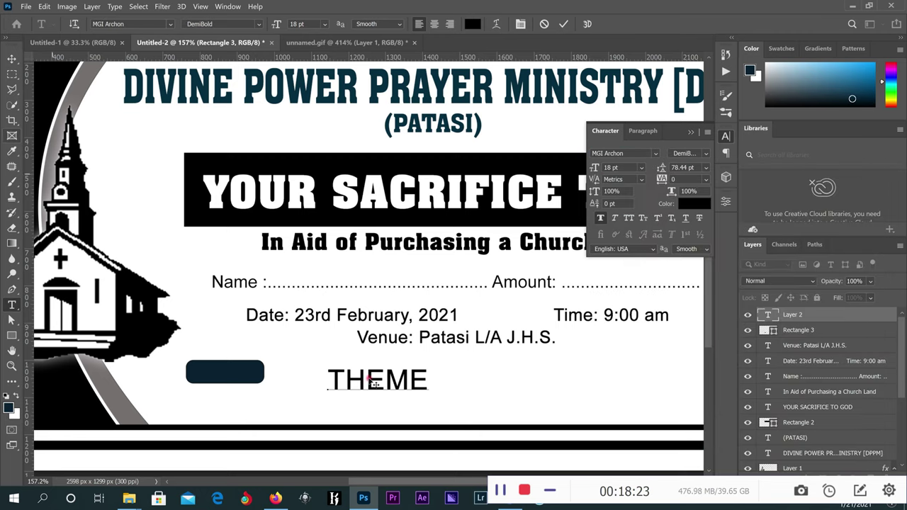
{"action": "left_click", "coordinate": [563, 24]}
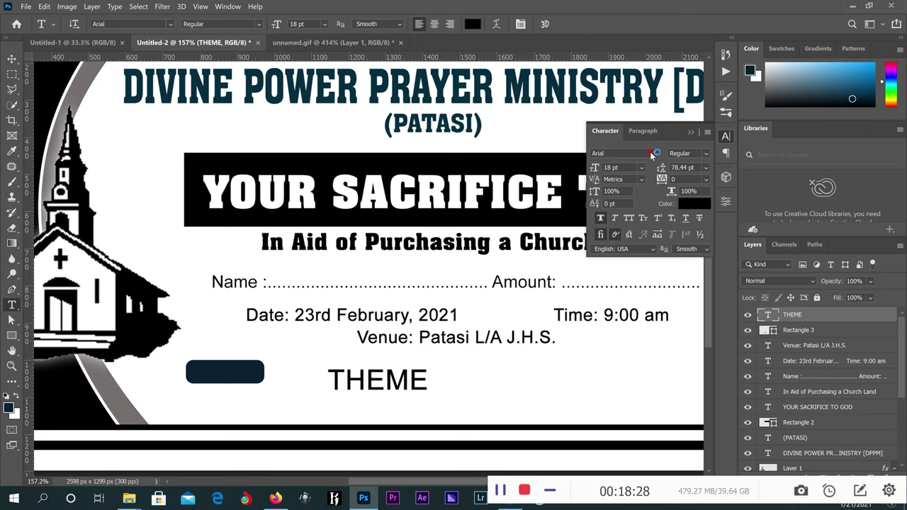
{"action": "left_click", "coordinate": [655, 153]}
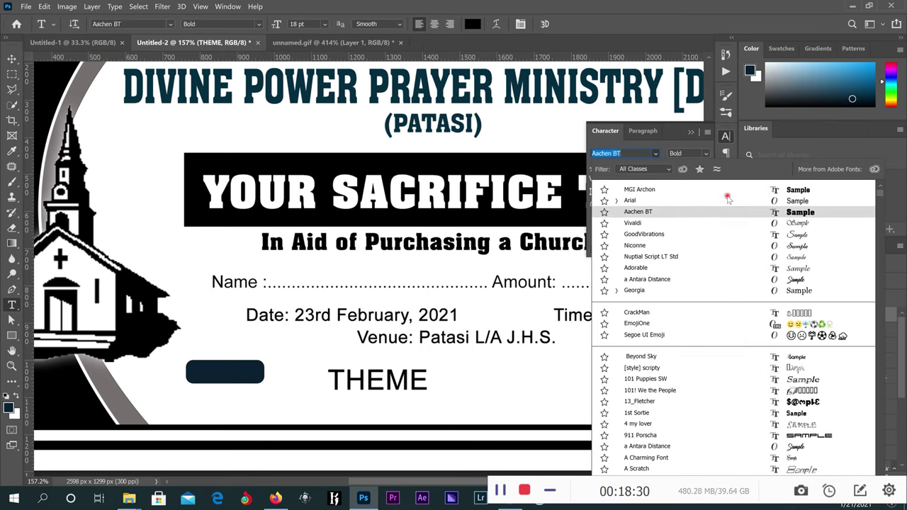
{"action": "left_click", "coordinate": [730, 192]}
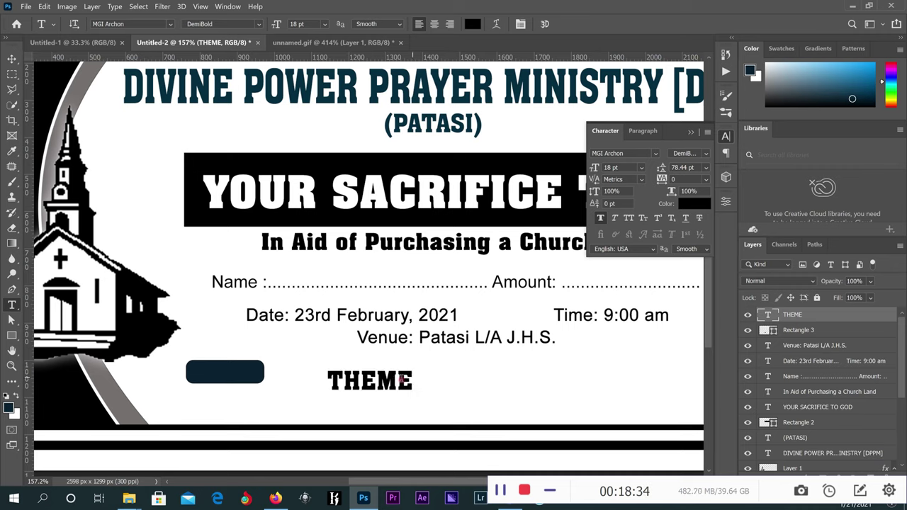
Change the THEME text colour to white (ffffff).
{"action": "key", "text": "v"}
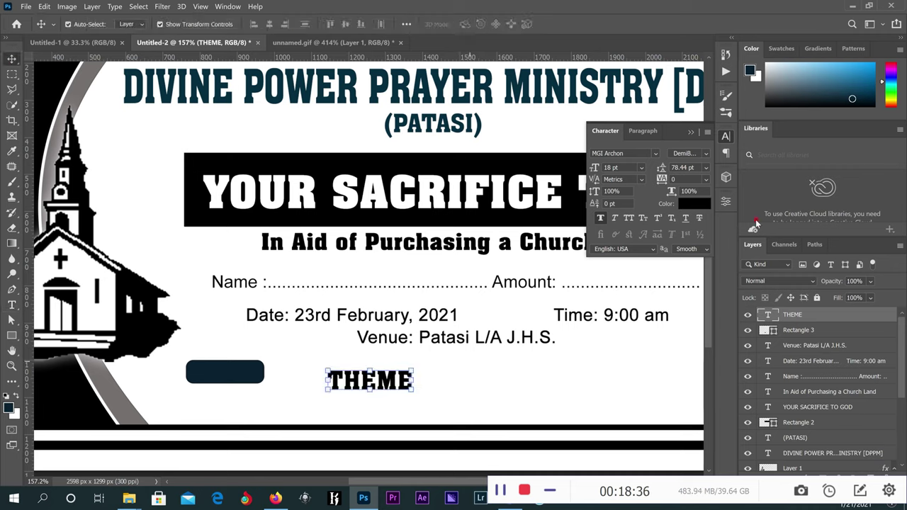
{"action": "left_click", "coordinate": [694, 203]}
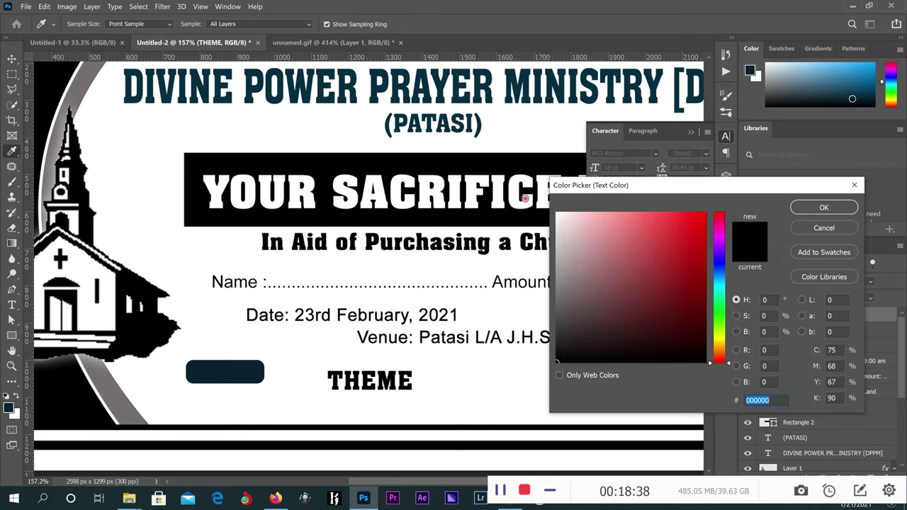
{"action": "type", "text": "ffffff"}
{"action": "key", "text": "Return"}
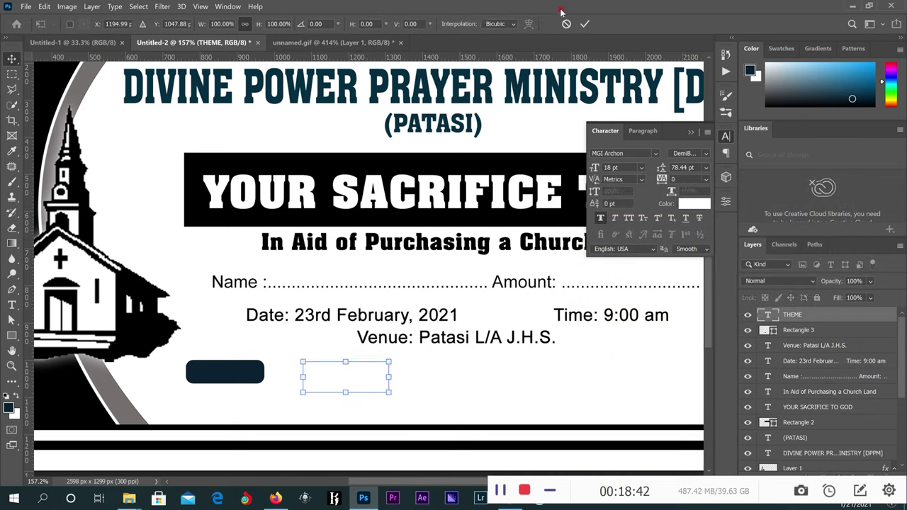
Move THEME onto the rectangle and scale it down to about 85%.
{"action": "left_click_drag", "start_coordinate": [336, 381], "coordinate": [220, 372]}
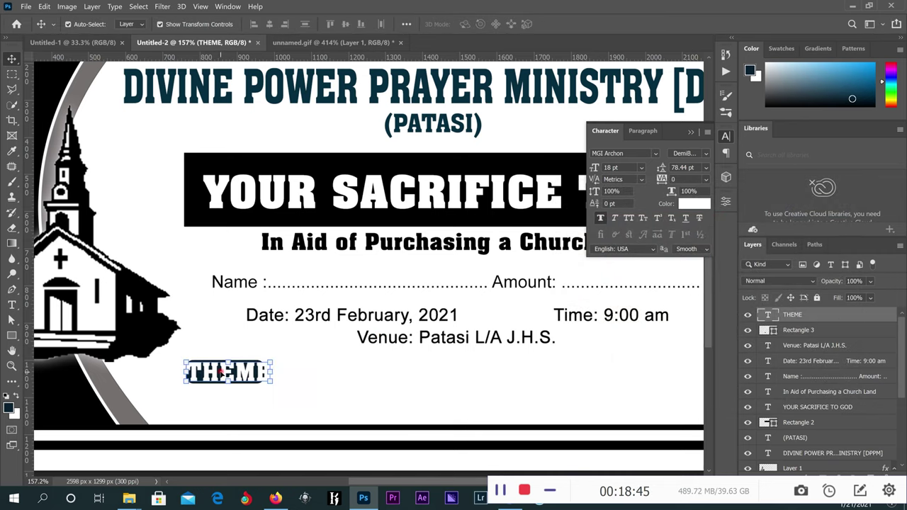
{"action": "scroll", "coordinate": [220, 372], "scroll_direction": "up", "scroll_amount": 5}
{"action": "key", "text": "ctrl+t"}
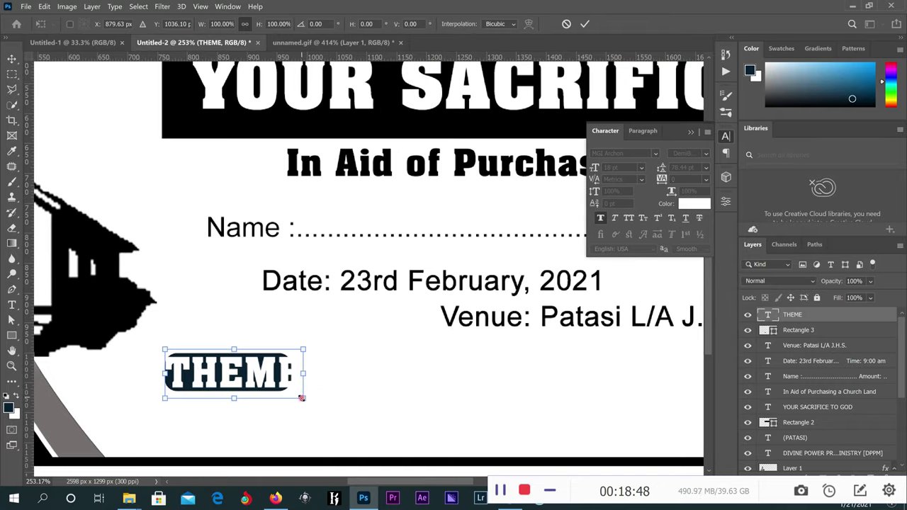
{"action": "left_click_drag", "start_coordinate": [299, 397], "coordinate": [280, 388]}
{"action": "left_click", "coordinate": [583, 23]}
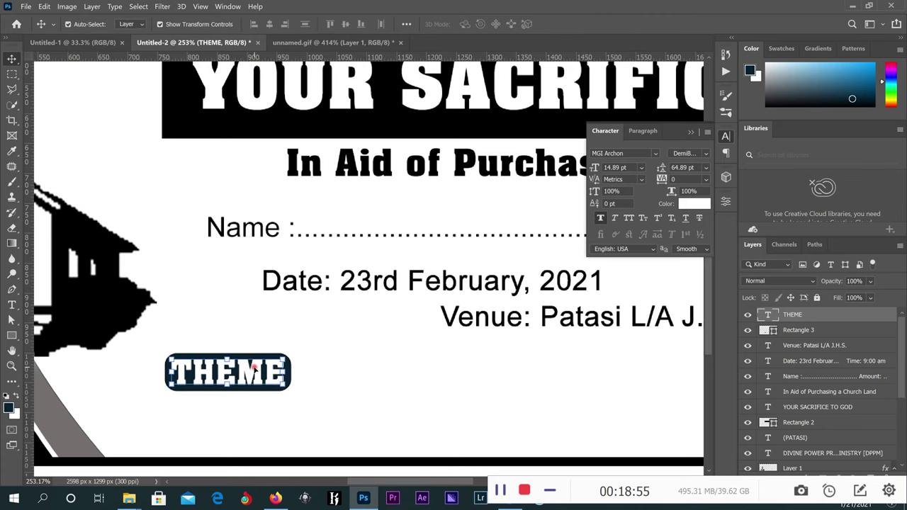
{"action": "scroll", "coordinate": [364, 354], "scroll_direction": "down", "scroll_amount": 1}
{"action": "scroll", "coordinate": [363, 355], "scroll_direction": "down", "scroll_amount": 2}
{"action": "scroll", "coordinate": [364, 355], "scroll_direction": "down", "scroll_amount": 1}
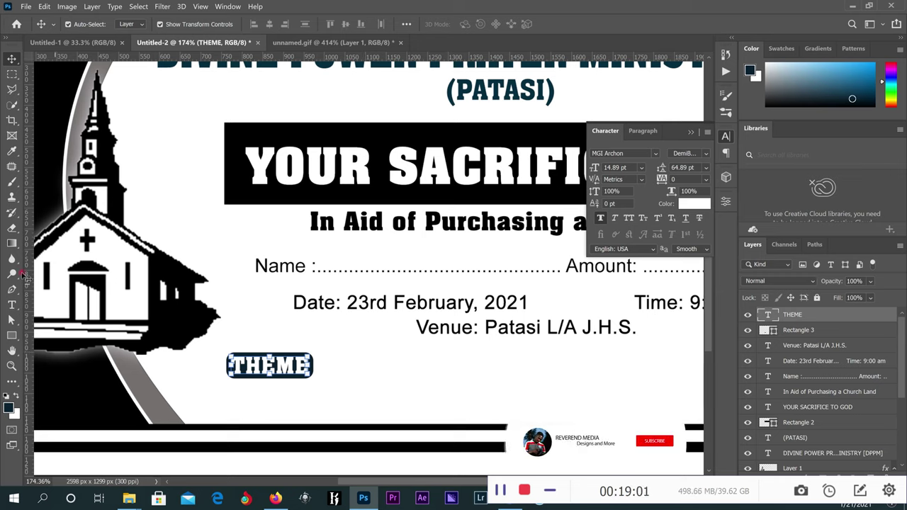
Draw a paragraph text box below the venue line set to black Arial.
{"action": "left_click", "coordinate": [12, 305]}
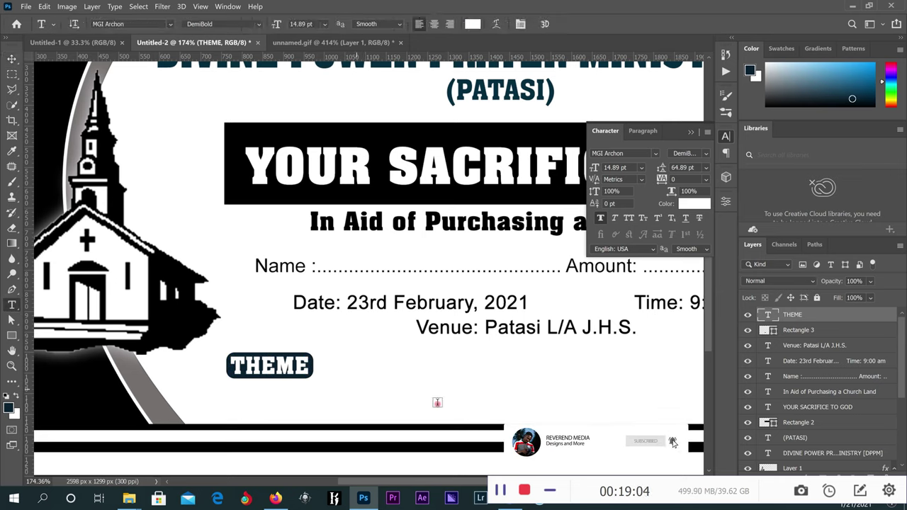
{"action": "left_click_drag", "start_coordinate": [356, 363], "coordinate": [528, 397]}
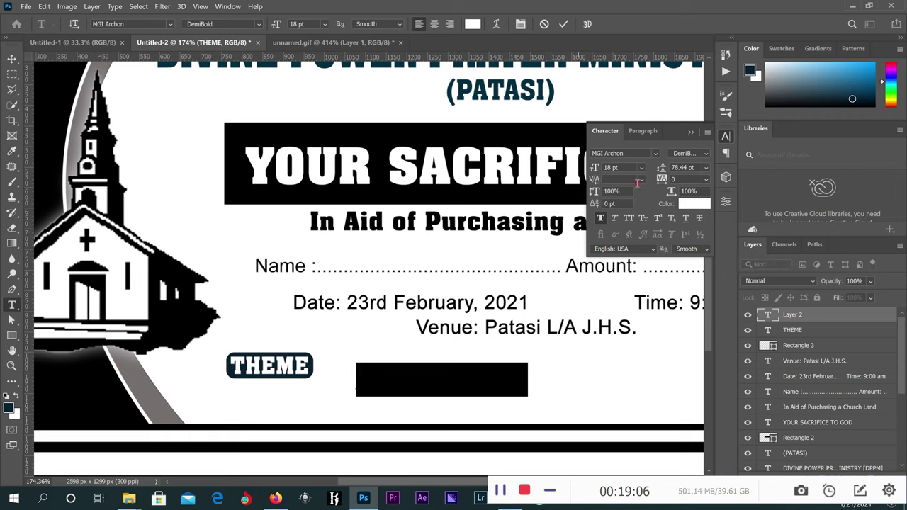
{"action": "left_click", "coordinate": [656, 154]}
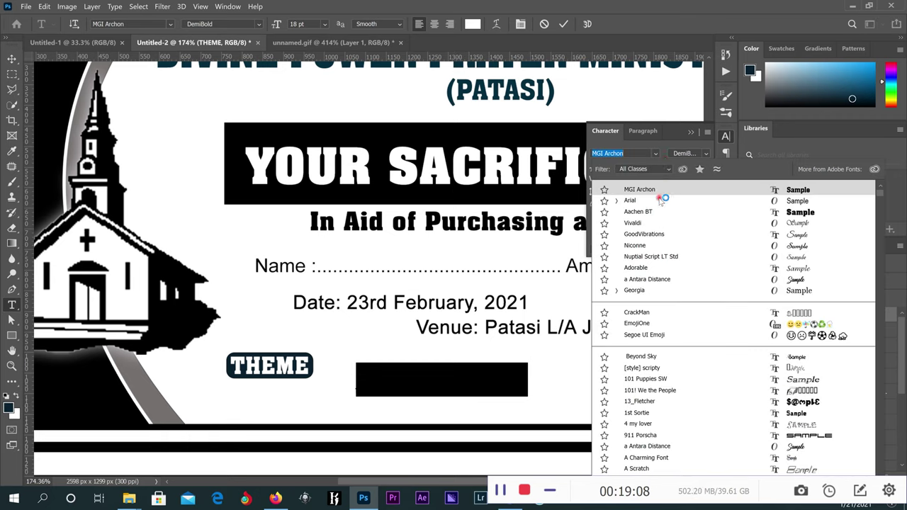
{"action": "left_click", "coordinate": [664, 196]}
{"action": "left_click", "coordinate": [693, 204]}
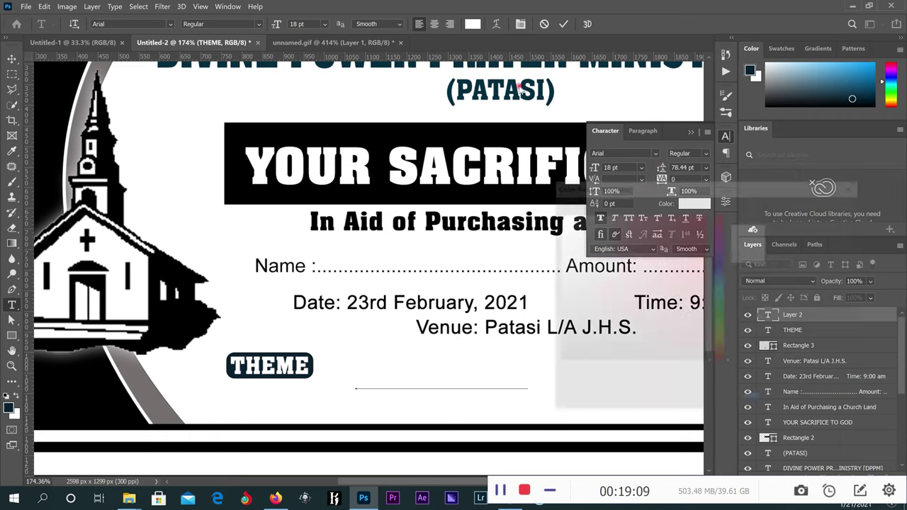
{"action": "left_click_drag", "start_coordinate": [608, 353], "coordinate": [557, 363]}
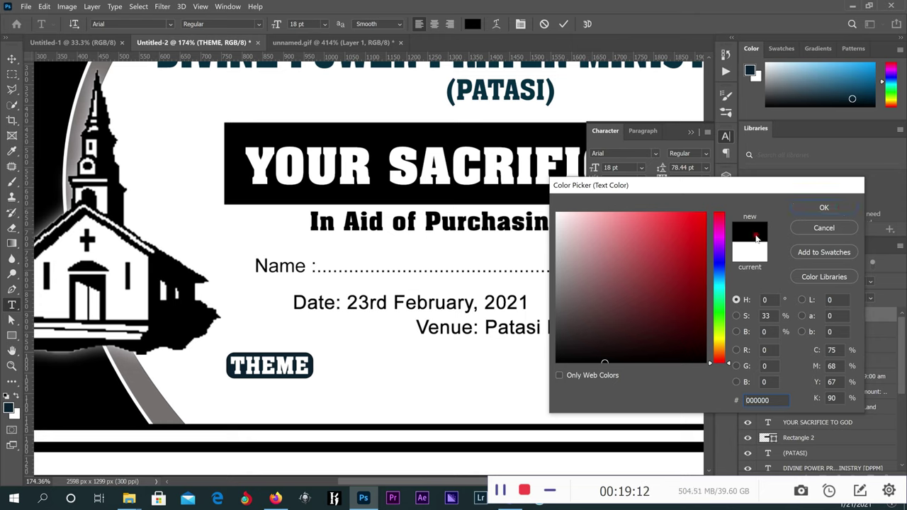
{"action": "left_click", "coordinate": [825, 207]}
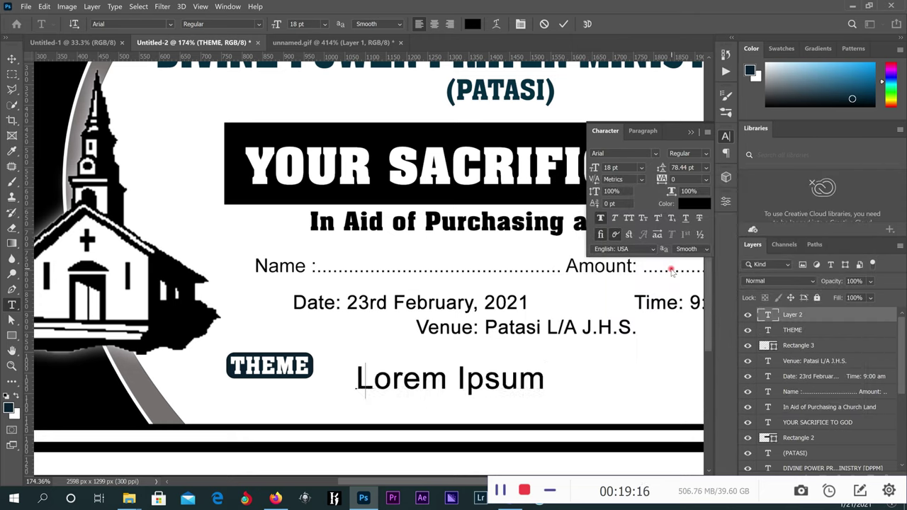
Type the verse beginning 'For I will not present bur…' into the box.
{"action": "type", "text": "fOR I"}
{"action": "key", "text": "BackSpace"}
{"action": "key", "text": "BackSpace"}
{"action": "key", "text": "BackSpace"}
{"action": "key", "text": "BackSpace"}
{"action": "key", "text": "BackSpace"}
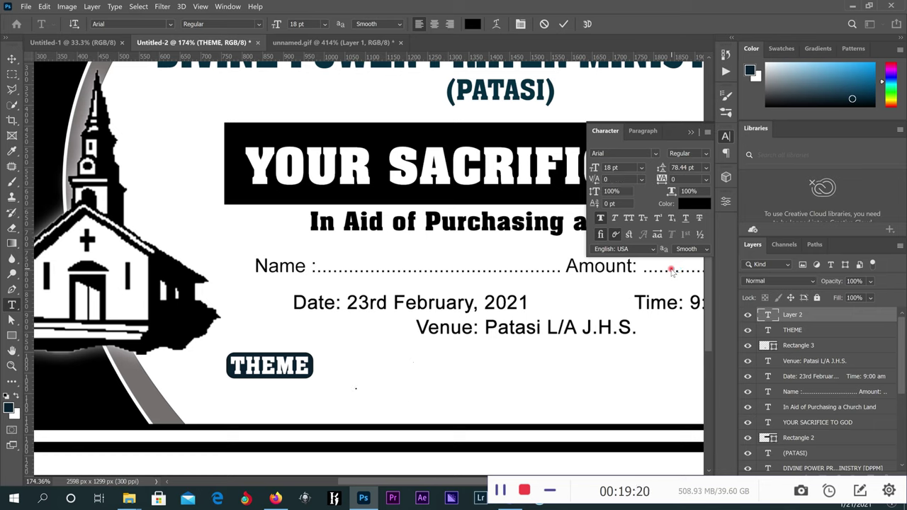
{"action": "type", "text": "For i"}
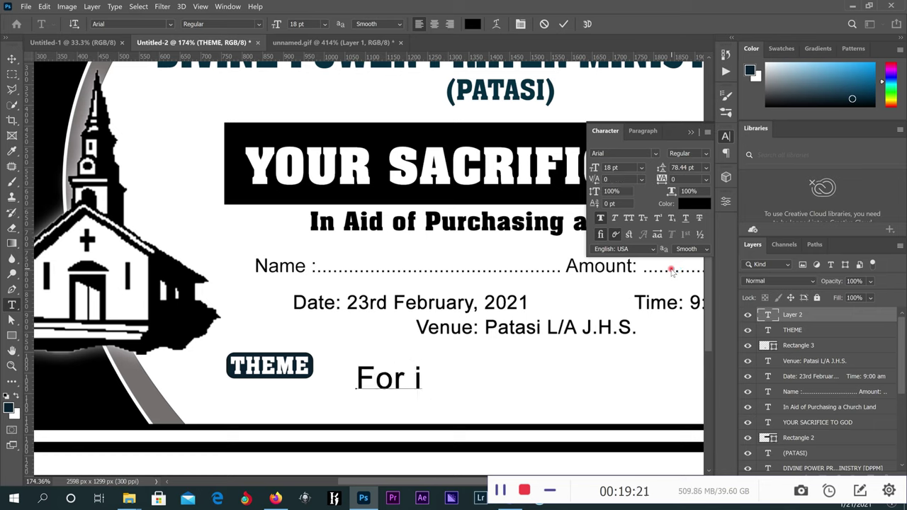
{"action": "key", "text": "BackSpace"}
{"action": "type", "text": "I will not"}
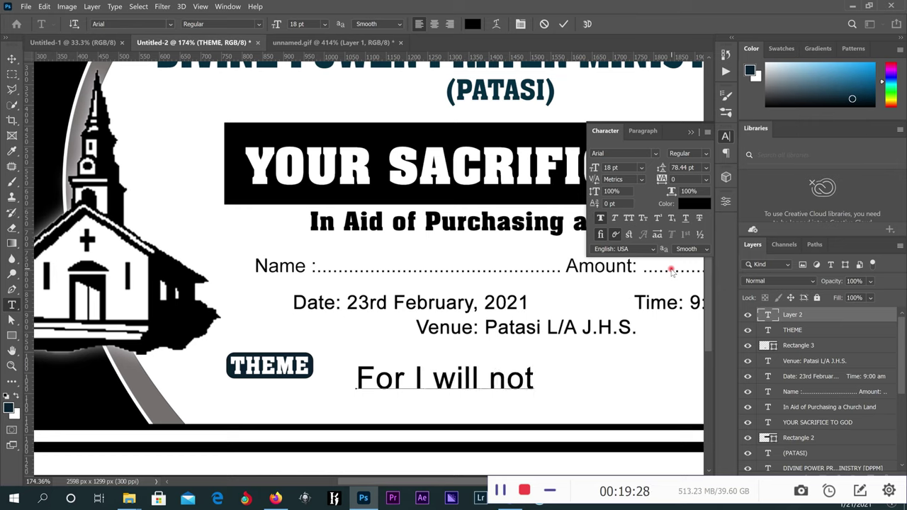
{"action": "type", "text": " pre"}
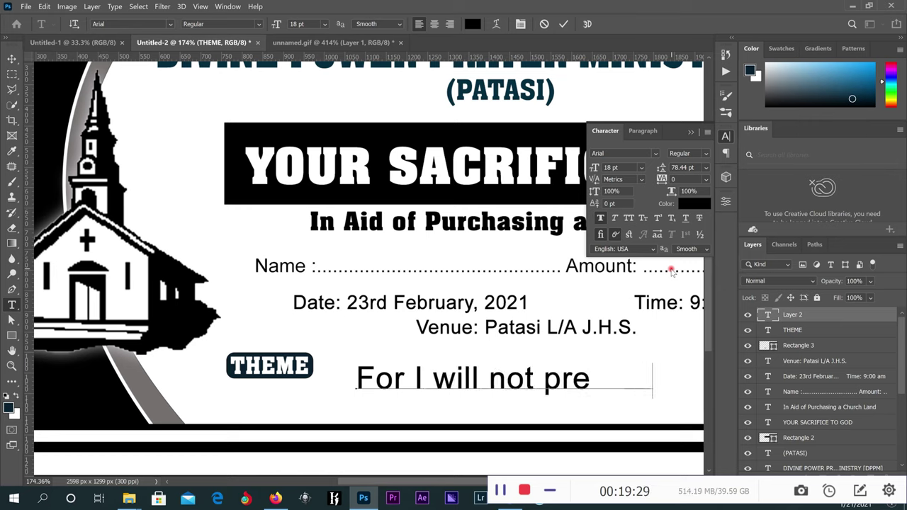
{"action": "type", "text": "sent"}
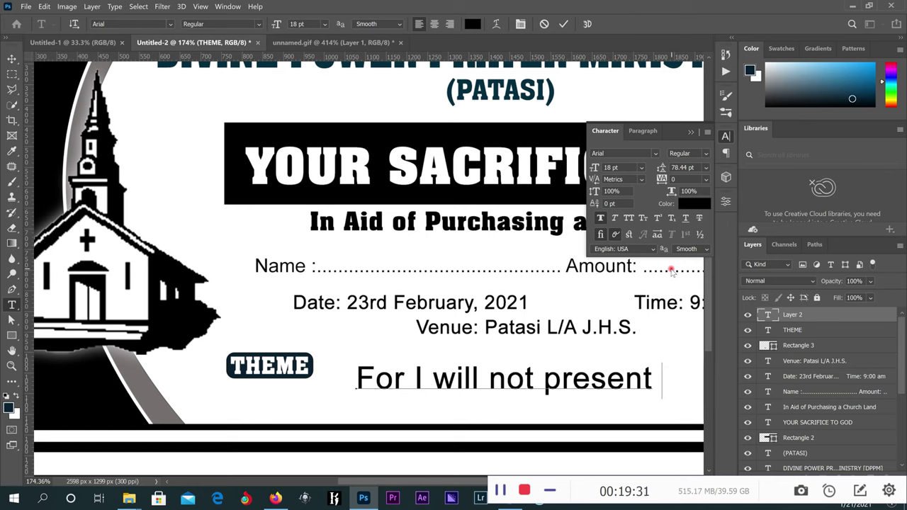
{"action": "type", "text": " bur"}
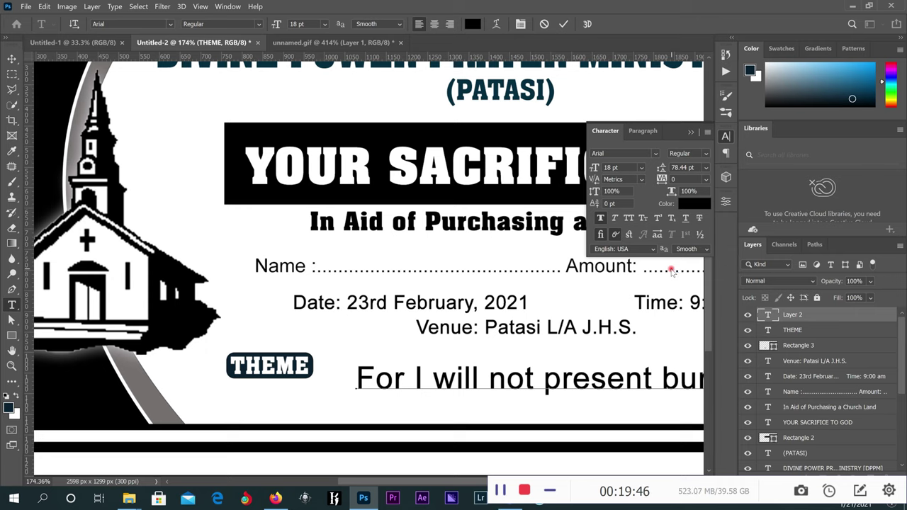
{"action": "left_click", "coordinate": [672, 270]}
{"action": "left_click", "coordinate": [672, 270]}
Set the verse to 14 pt with automatic line spacing.
{"action": "left_click", "coordinate": [564, 24]}
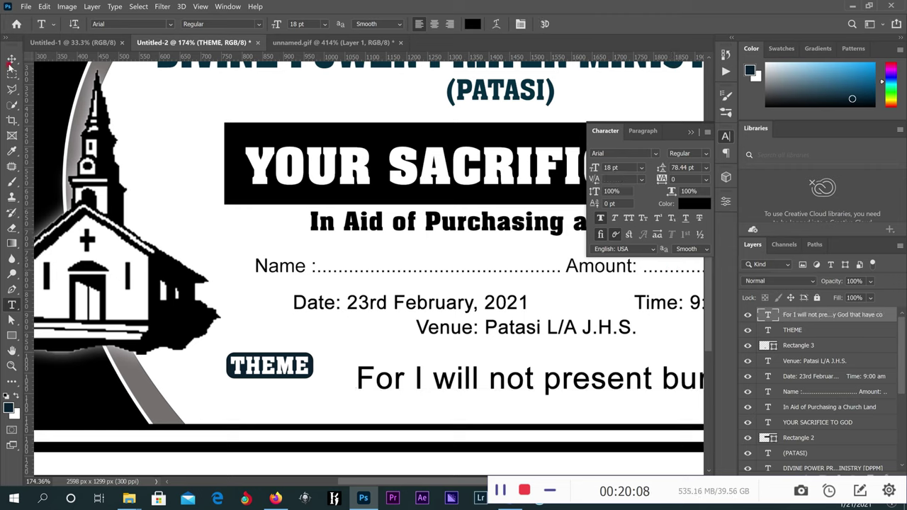
{"action": "key", "text": "v"}
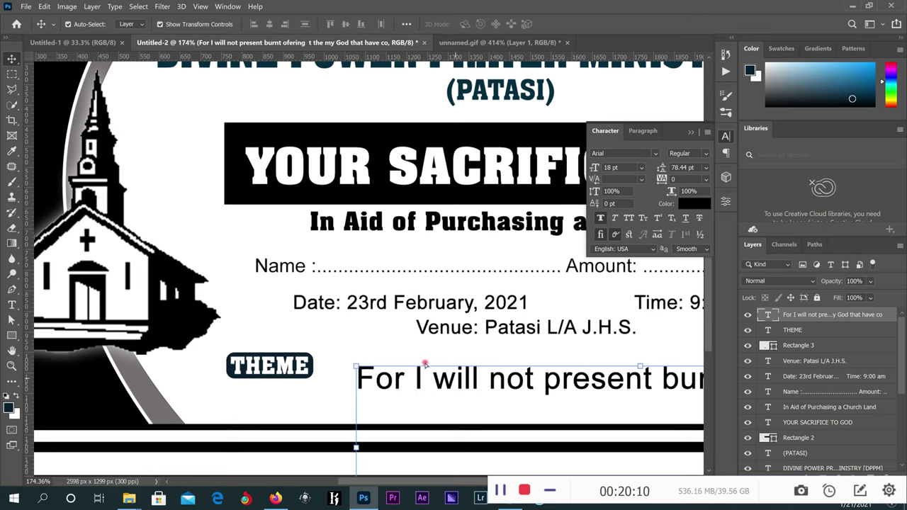
{"action": "left_click_drag", "start_coordinate": [452, 378], "coordinate": [290, 282]}
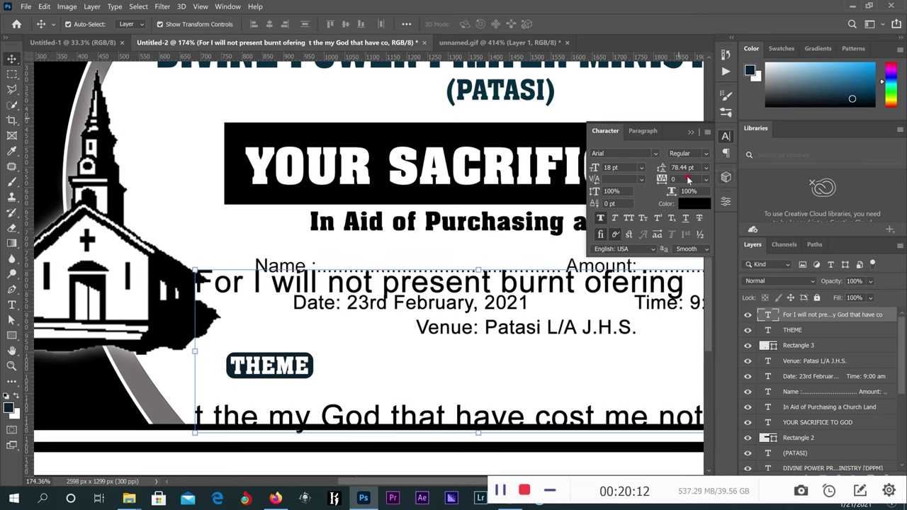
{"action": "left_click", "coordinate": [704, 171]}
{"action": "left_click", "coordinate": [685, 177]}
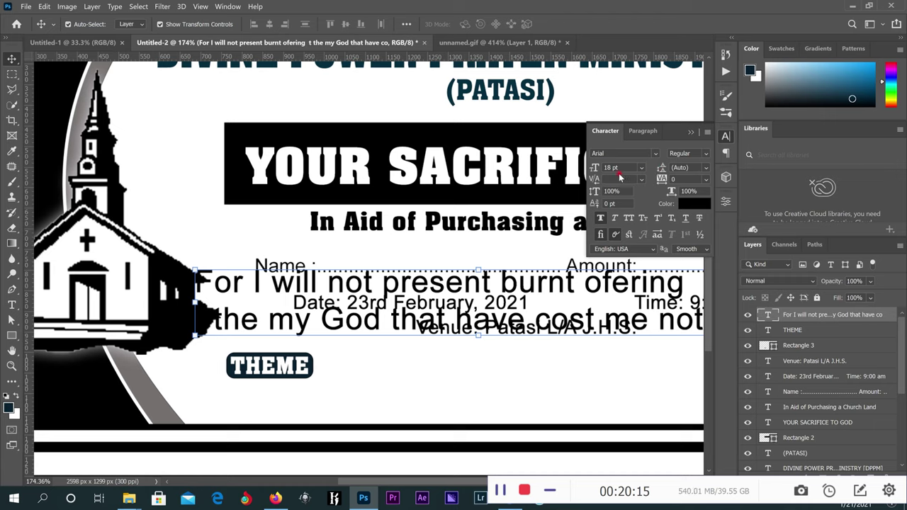
{"action": "left_click", "coordinate": [642, 168]}
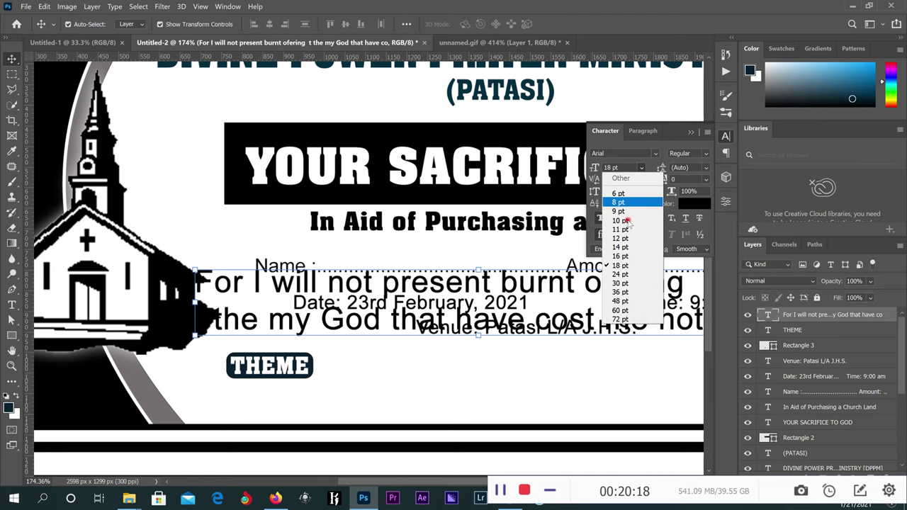
{"action": "left_click", "coordinate": [621, 246]}
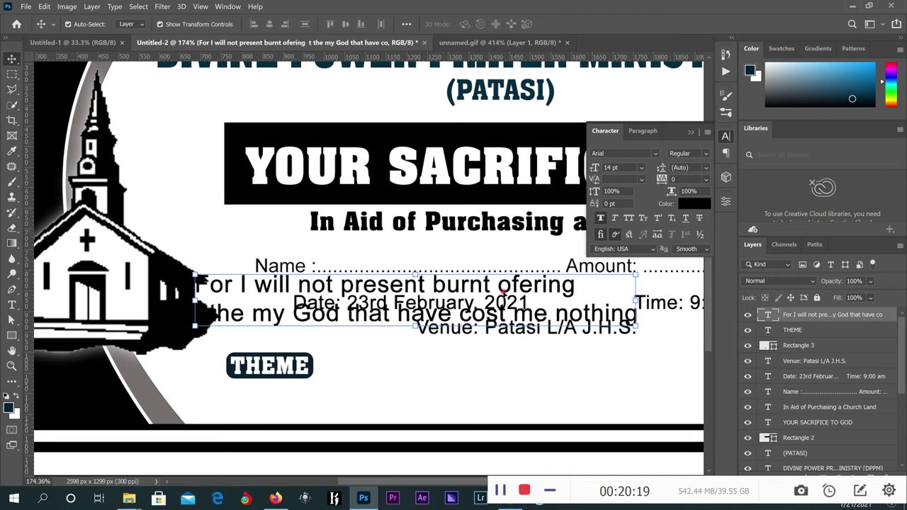
Place the verse just right of the THEME badge.
{"action": "left_click_drag", "start_coordinate": [472, 290], "coordinate": [532, 363]}
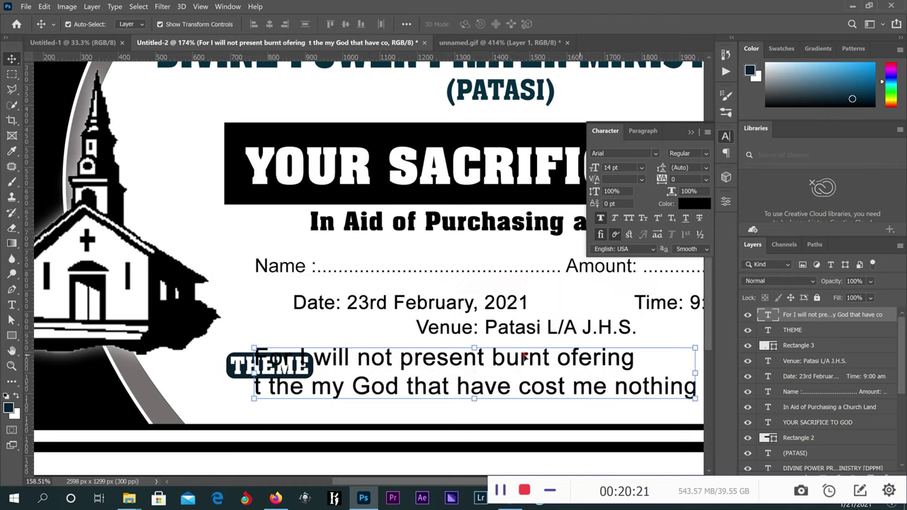
{"action": "key", "text": "ctrl+0"}
{"action": "left_click_drag", "start_coordinate": [460, 363], "coordinate": [500, 366]}
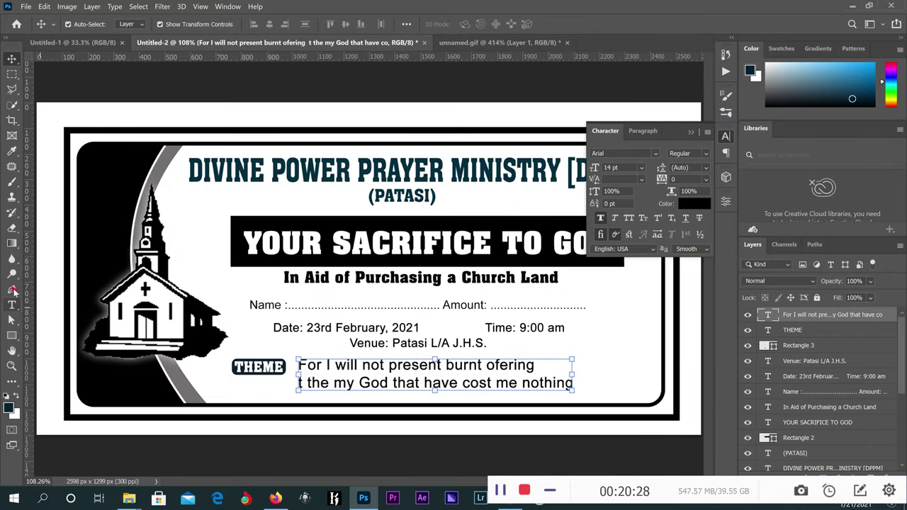
Correct the verse spelling to 'offering' and rebreak it onto two lines.
{"action": "double_click", "coordinate": [321, 385]}
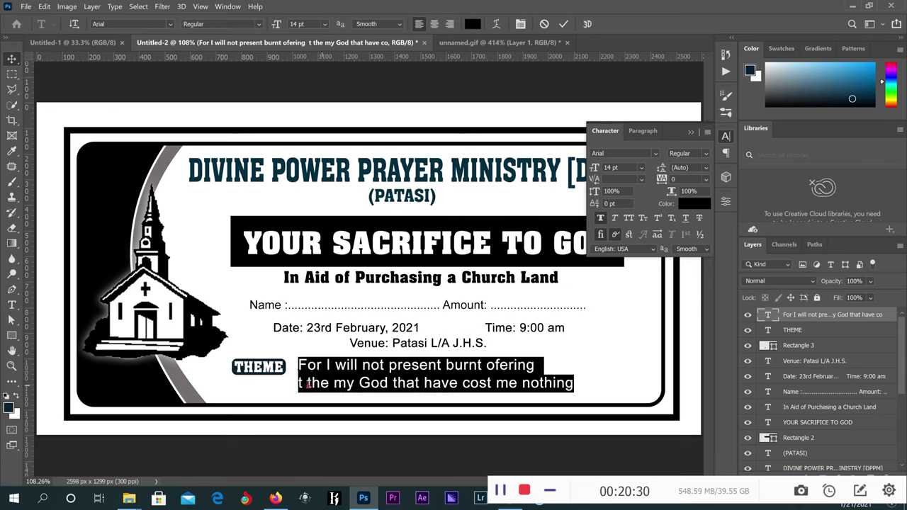
{"action": "left_click", "coordinate": [305, 385]}
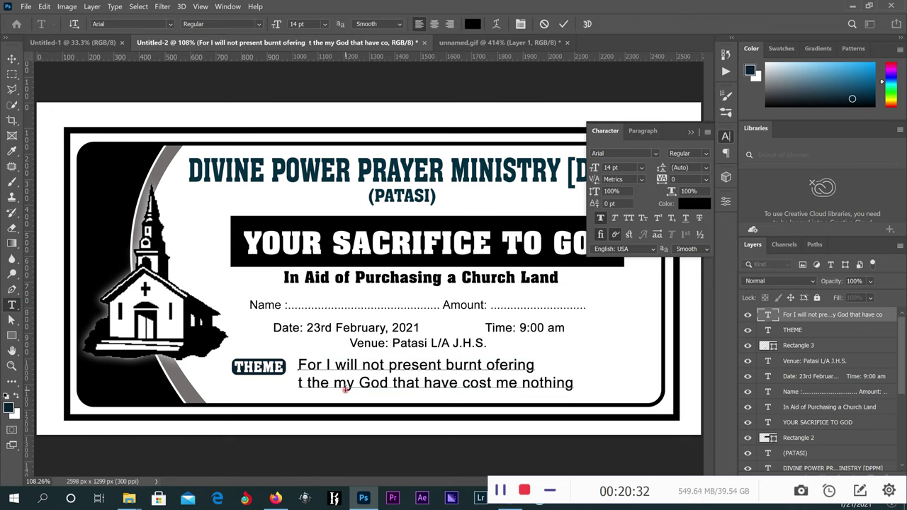
{"action": "type", "text": "o"}
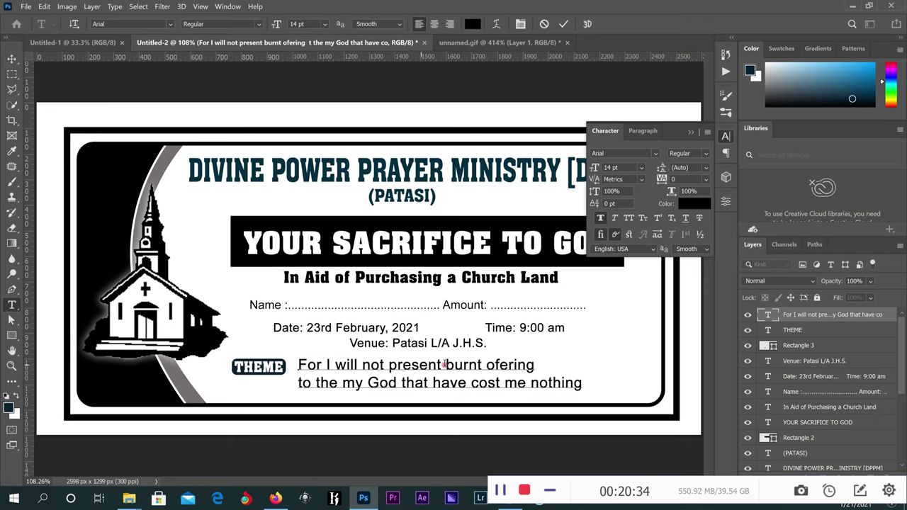
{"action": "left_click", "coordinate": [501, 364]}
{"action": "type", "text": "f"}
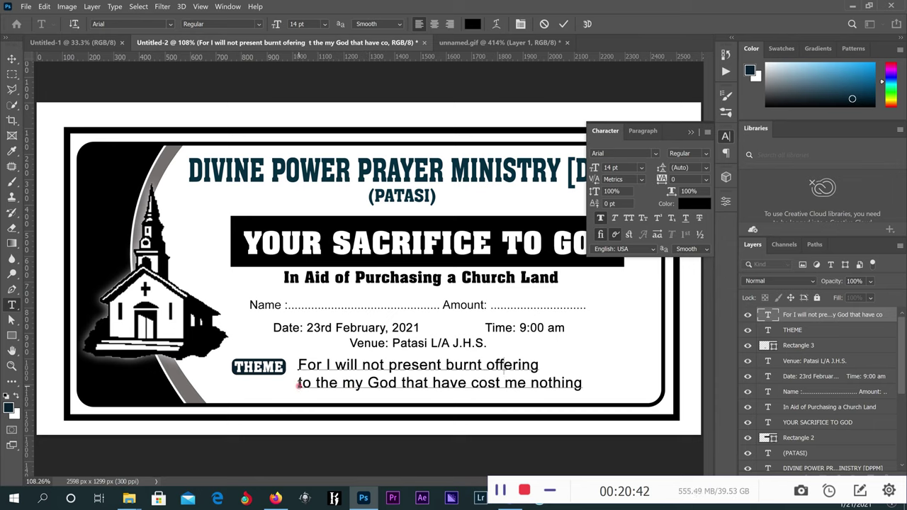
{"action": "key", "text": "Delete"}
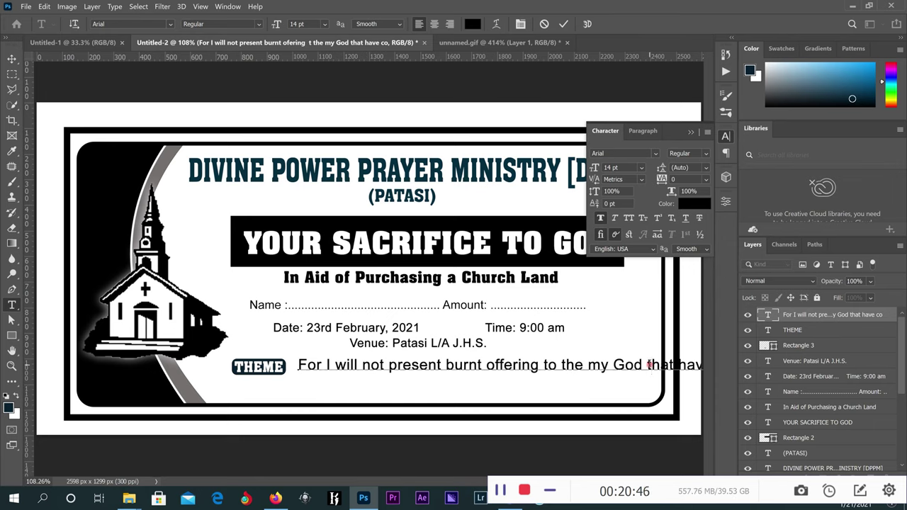
{"action": "left_click", "coordinate": [650, 364]}
{"action": "key", "text": "Return"}
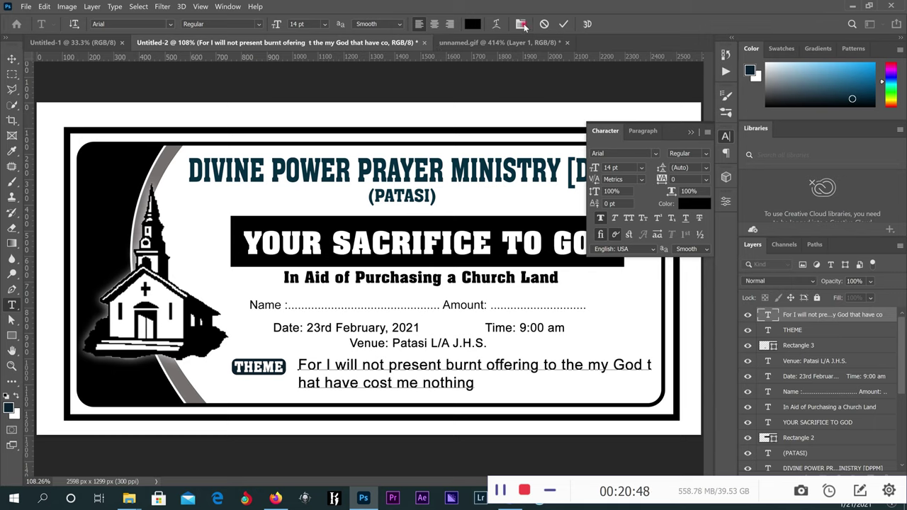
{"action": "left_click", "coordinate": [564, 23]}
Set the verse to 11 pt with 10 pt leading.
{"action": "left_click", "coordinate": [12, 59]}
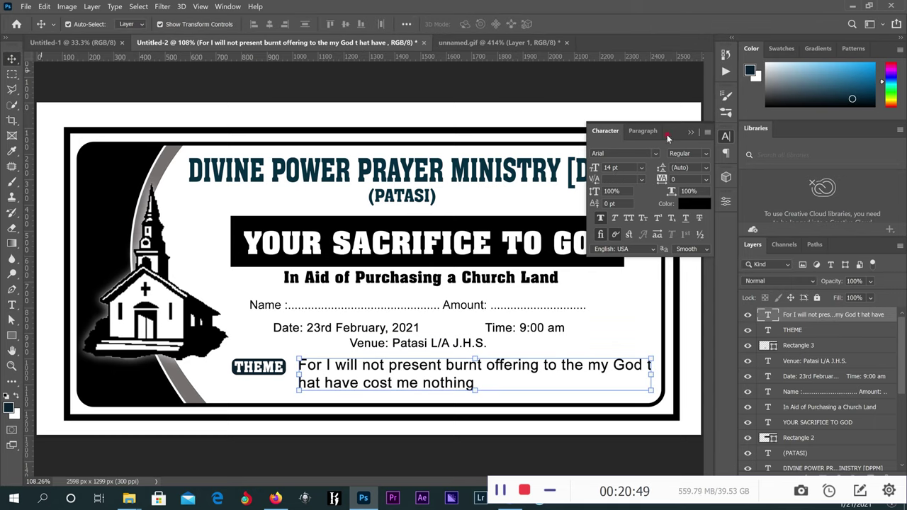
{"action": "left_click", "coordinate": [642, 167]}
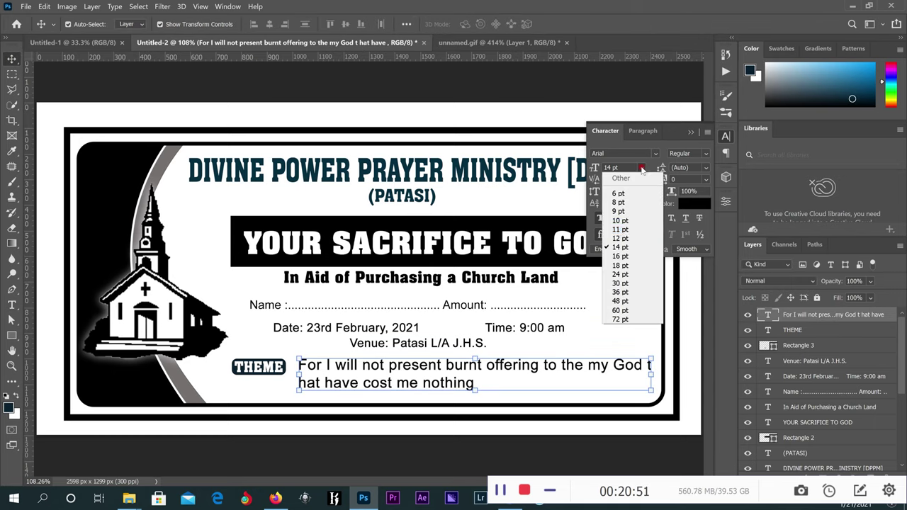
{"action": "left_click", "coordinate": [633, 229]}
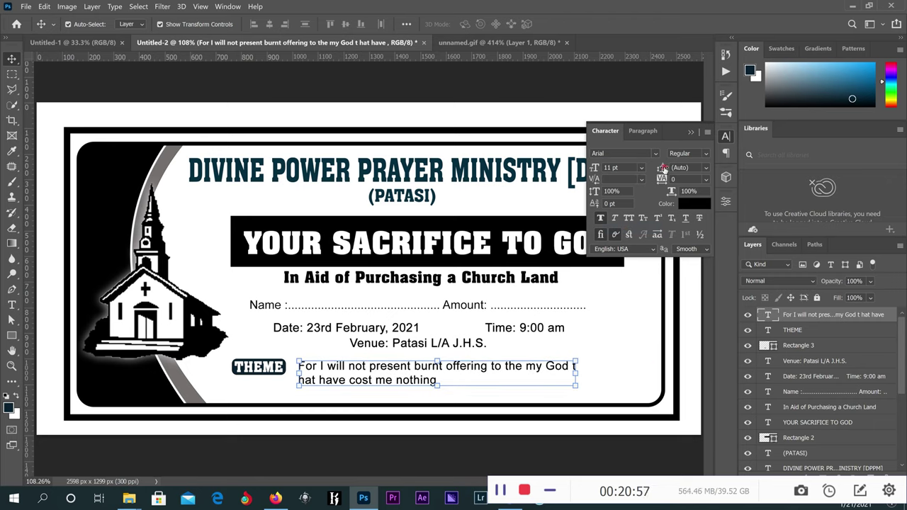
{"action": "left_click_drag", "start_coordinate": [662, 168], "coordinate": [663, 169]}
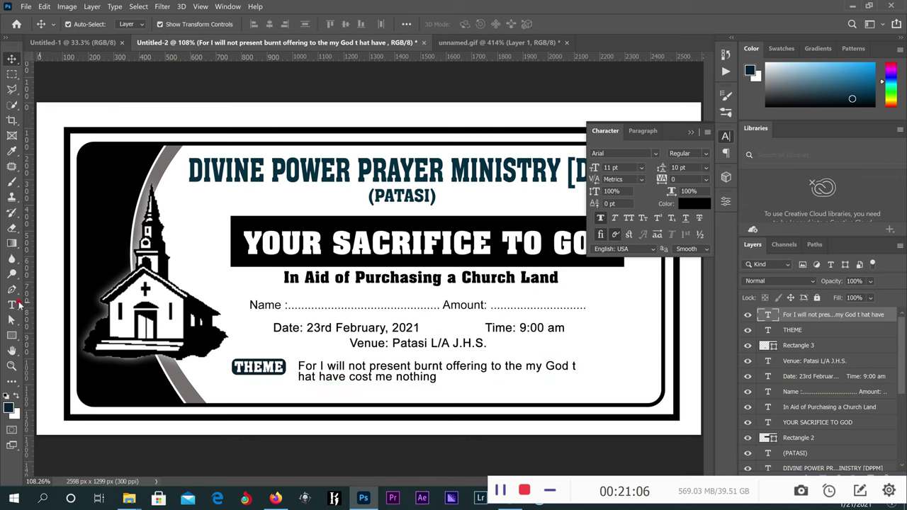
Wrap the verse in quotation marks.
{"action": "key", "text": "t"}
{"action": "left_click", "coordinate": [437, 378]}
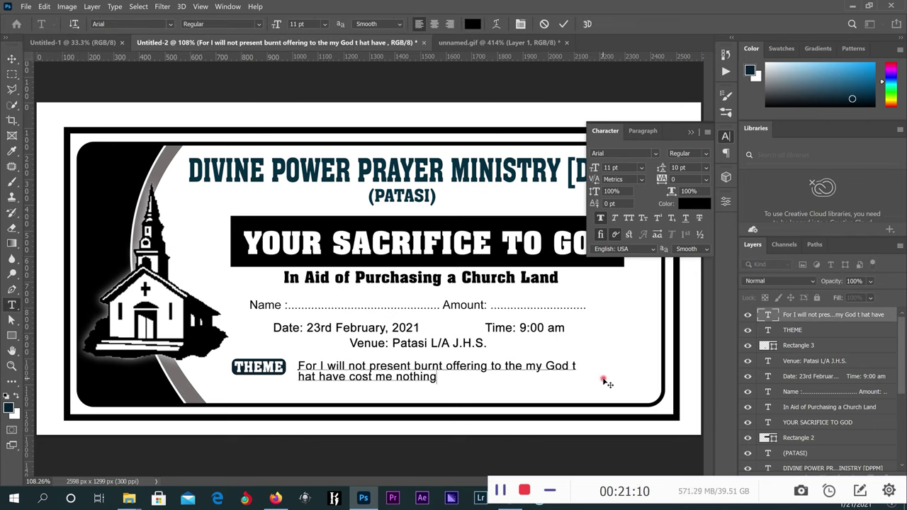
{"action": "type", "text": "\""}
{"action": "left_click", "coordinate": [299, 368]}
{"action": "type", "text": "\"\""}
Append the bold reference '(2 samuel 24: 24b).' after the verse.
{"action": "left_click", "coordinate": [442, 377]}
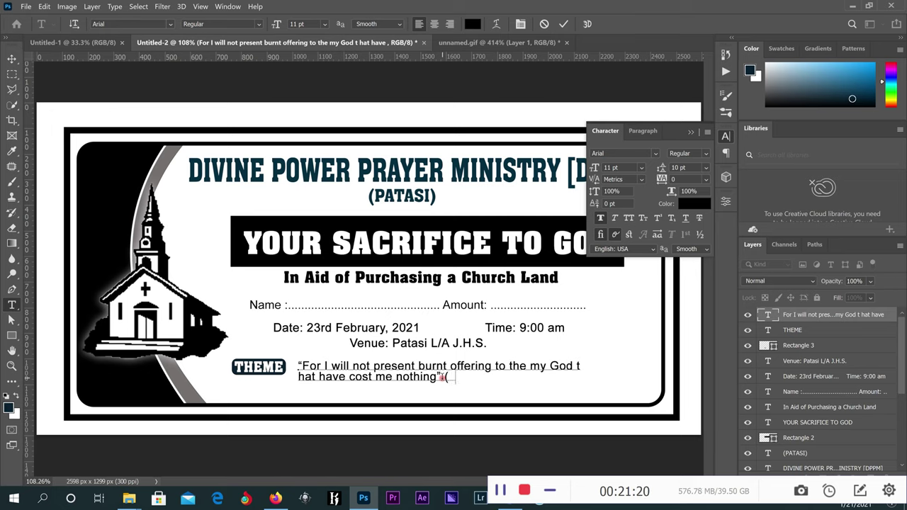
{"action": "type", "text": "(2samuel 24: 24b"}
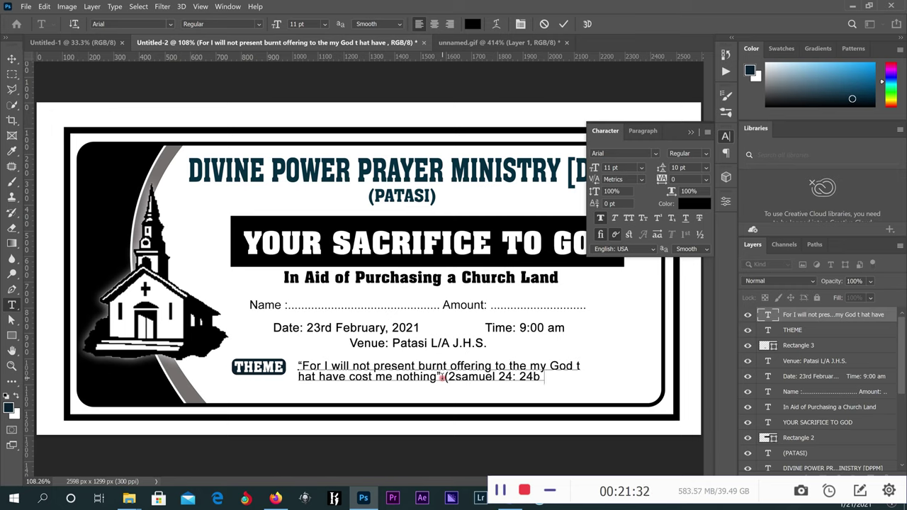
{"action": "left_click_drag", "start_coordinate": [544, 377], "coordinate": [444, 382]}
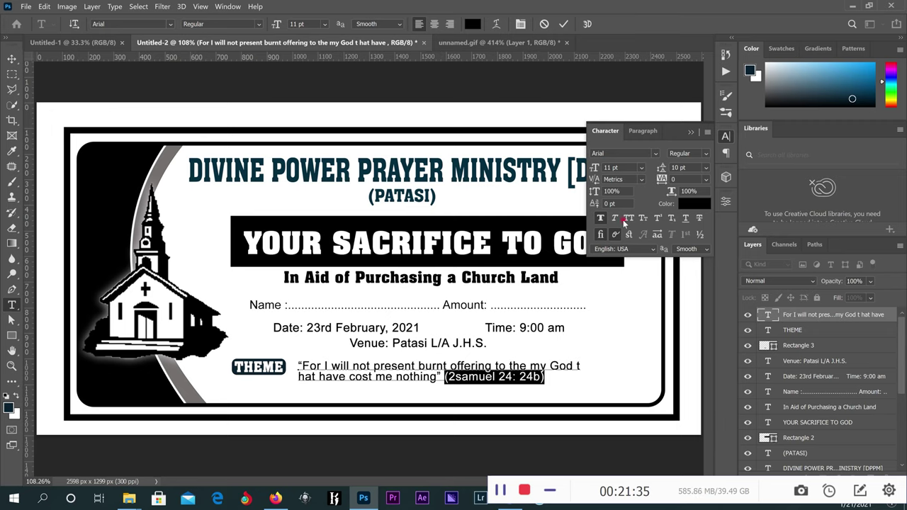
{"action": "left_click", "coordinate": [602, 219]}
{"action": "left_click", "coordinate": [457, 378]}
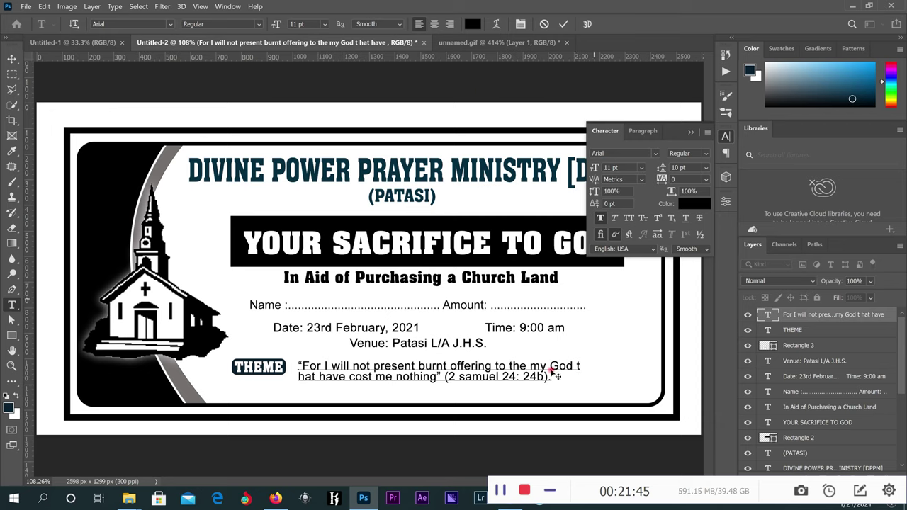
Scale THEME, its rectangle and the verse to about 95% and shift them right.
{"action": "left_click", "coordinate": [565, 23]}
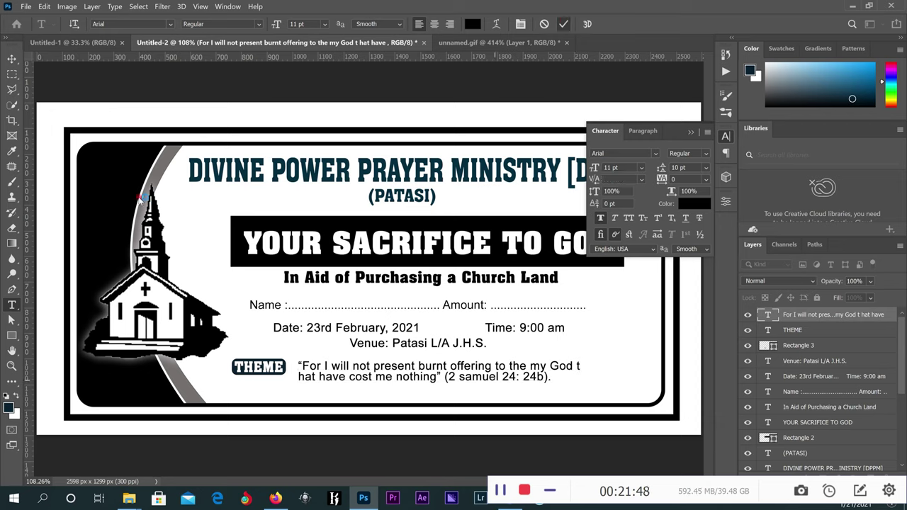
{"action": "left_click", "coordinate": [9, 58]}
{"action": "left_click_drag", "start_coordinate": [618, 367], "coordinate": [268, 381]}
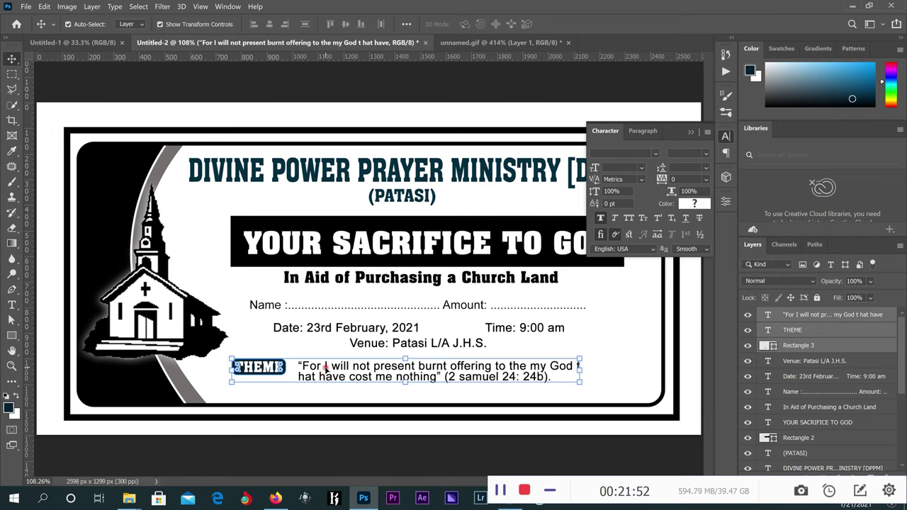
{"action": "left_click_drag", "start_coordinate": [324, 371], "coordinate": [327, 365]}
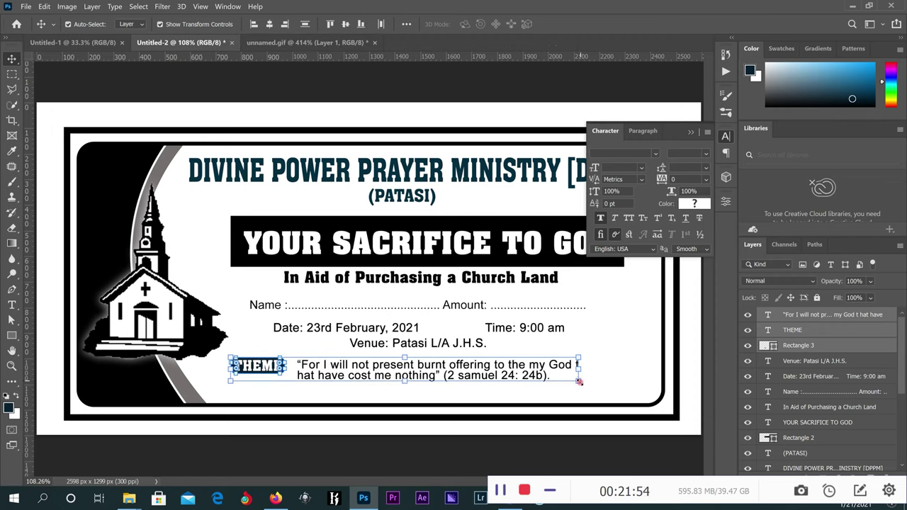
{"action": "key", "text": "ctrl+t"}
{"action": "left_click_drag", "start_coordinate": [593, 383], "coordinate": [559, 377]}
{"action": "left_click", "coordinate": [582, 25]}
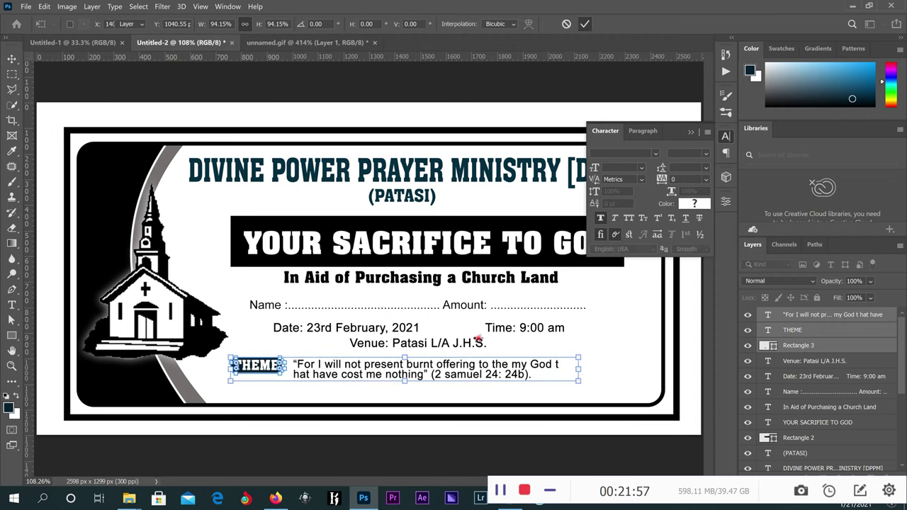
{"action": "left_click_drag", "start_coordinate": [465, 363], "coordinate": [479, 363]}
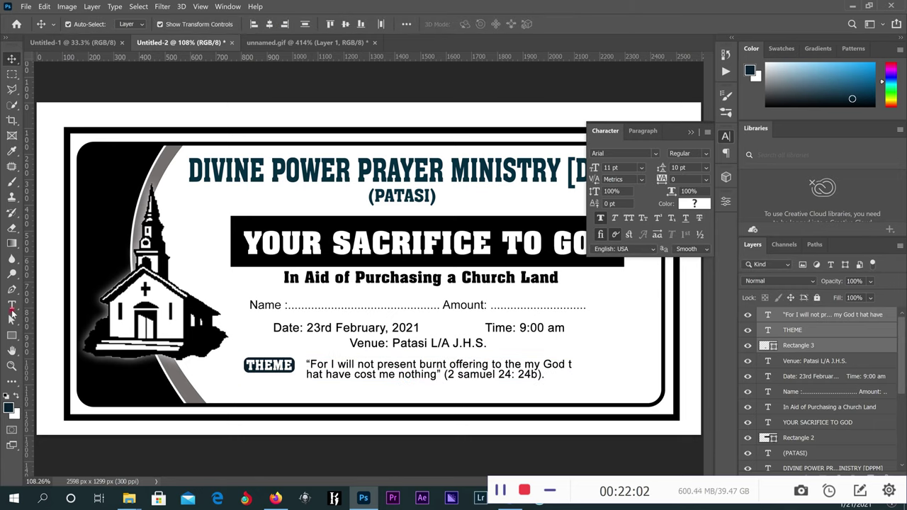
Insert the missing 't' so the verse reads 'that'.
{"action": "left_click", "coordinate": [615, 380]}
{"action": "key", "text": "t"}
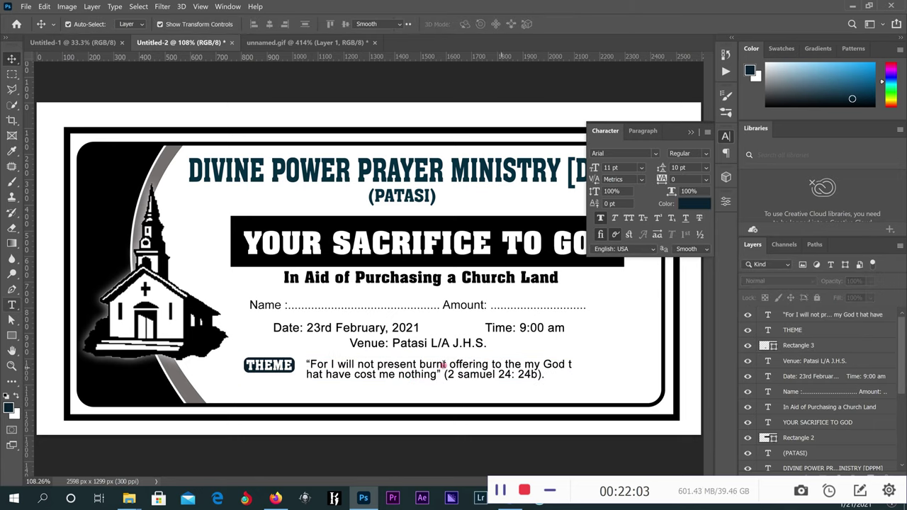
{"action": "left_click", "coordinate": [309, 374]}
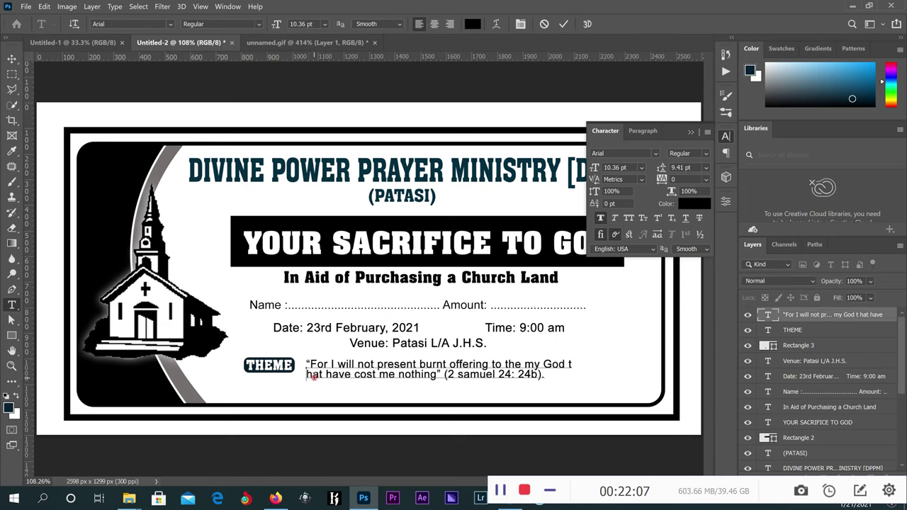
{"action": "type", "text": "t"}
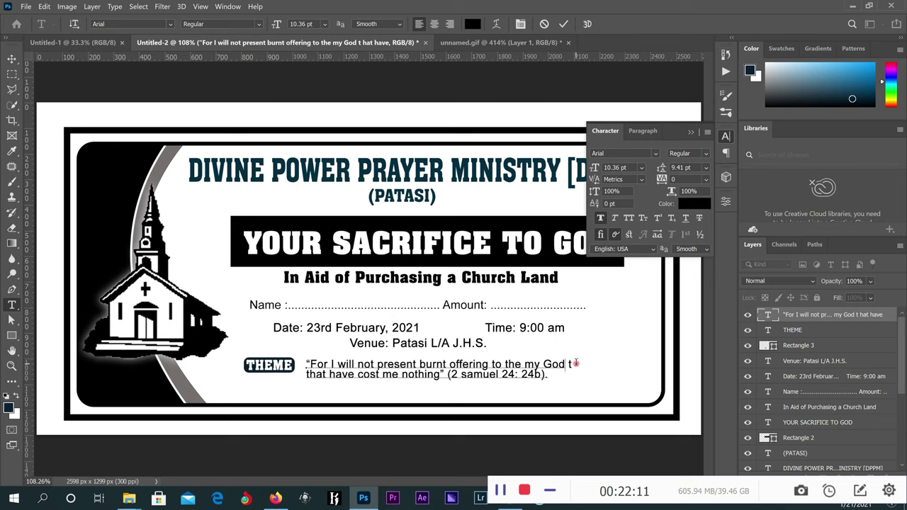
{"action": "left_click", "coordinate": [565, 24]}
{"action": "key", "text": "v"}
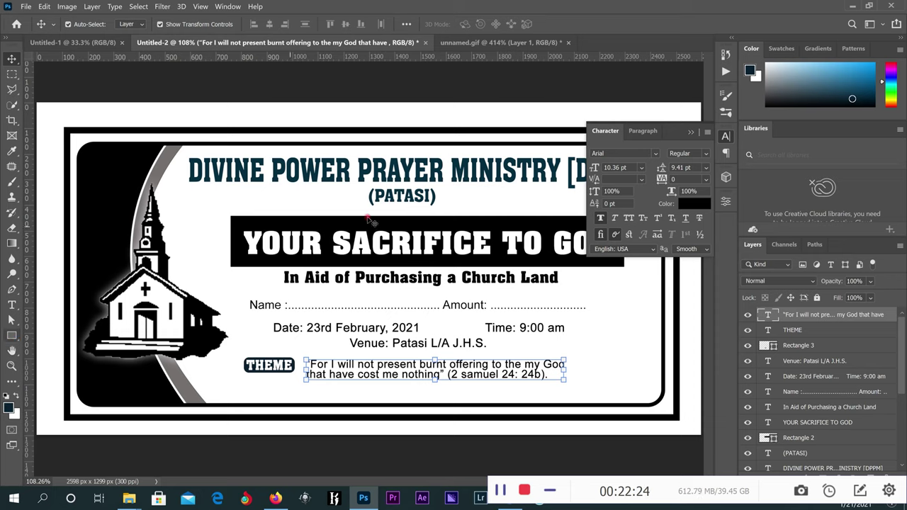
Duplicate the YOUR SACRIFICE TO GOD text to the envelope bottom in a new colour.
{"action": "left_click", "coordinate": [369, 243]}
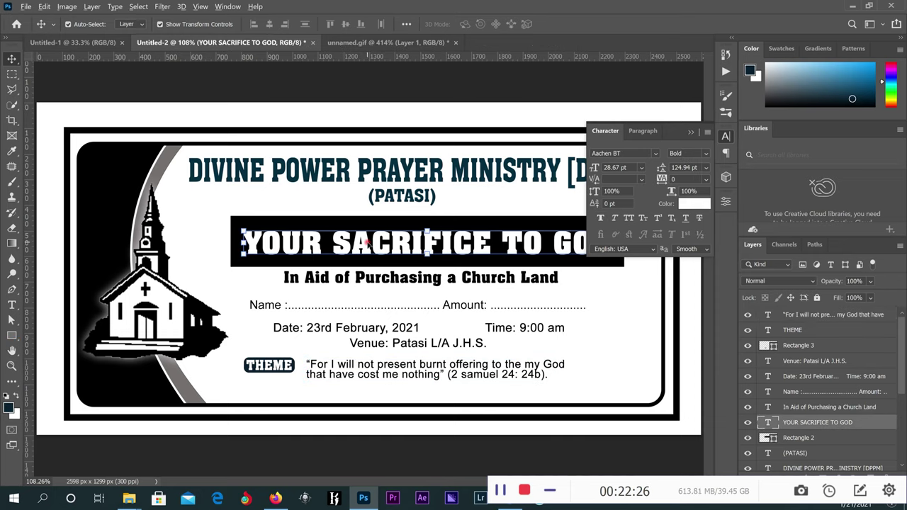
{"action": "left_click_drag", "start_coordinate": [368, 243], "coordinate": [341, 393]}
{"action": "left_click", "coordinate": [693, 203]}
{"action": "left_click", "coordinate": [583, 406]}
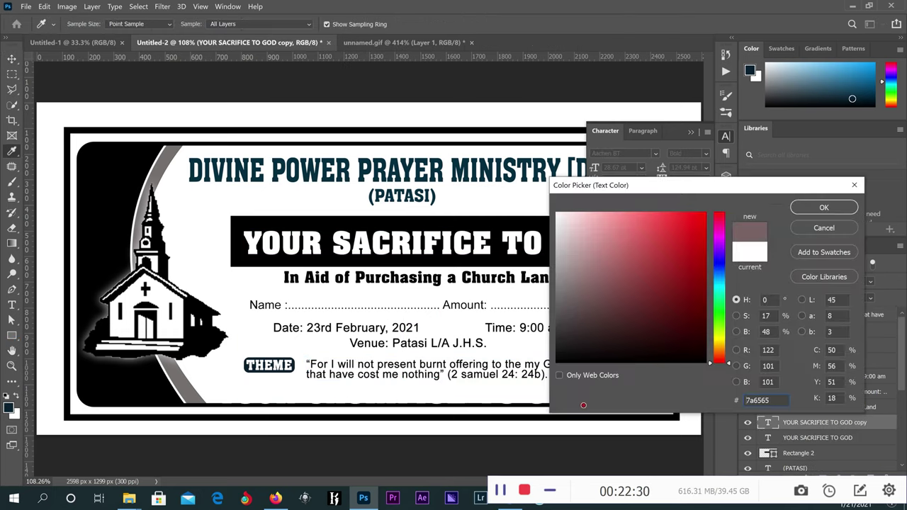
{"action": "left_click", "coordinate": [823, 207]}
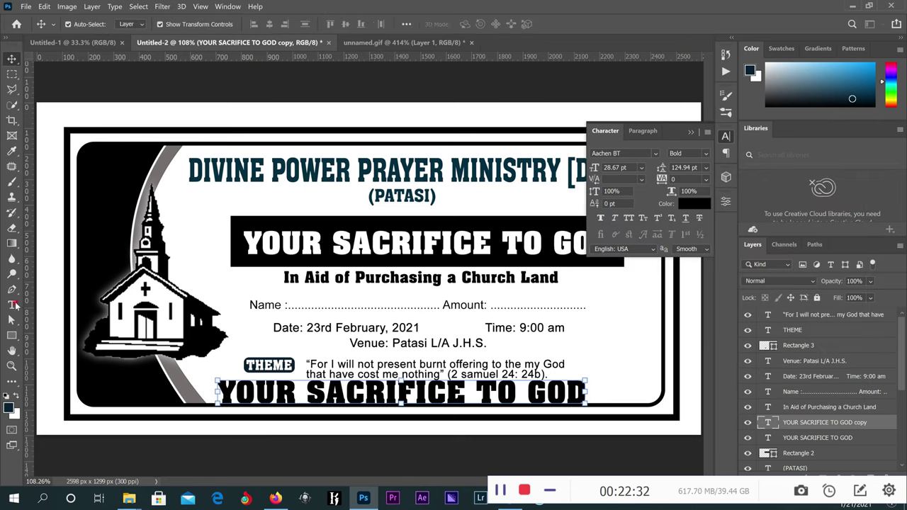
Replace the copied text with 'RSVP'.
{"action": "left_click", "coordinate": [13, 305]}
{"action": "left_click", "coordinate": [575, 387]}
{"action": "key", "text": "ctrl+a"}
{"action": "type", "text": "R"}
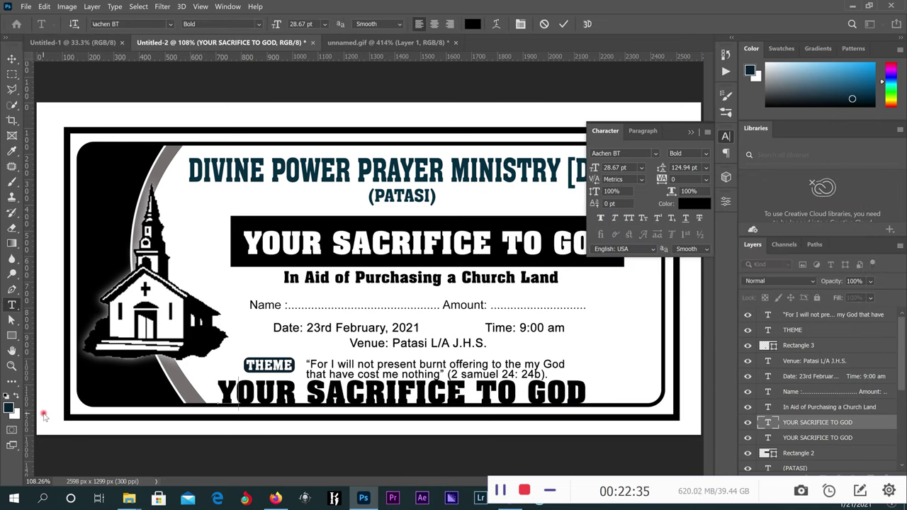
{"action": "type", "text": "SVP"}
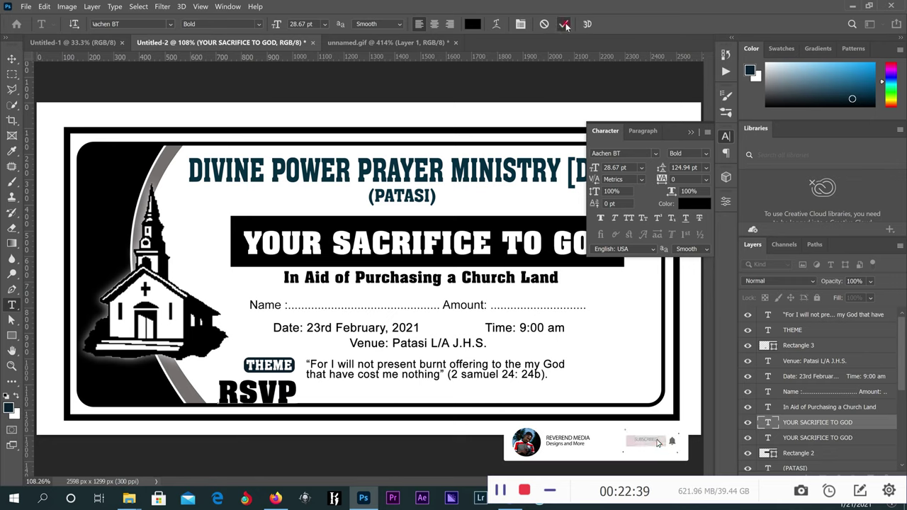
{"action": "key", "text": "ctrl+Return"}
Scale the RSVP label down to about 63% at the lower left.
{"action": "key", "text": "v"}
{"action": "left_click", "coordinate": [298, 377]}
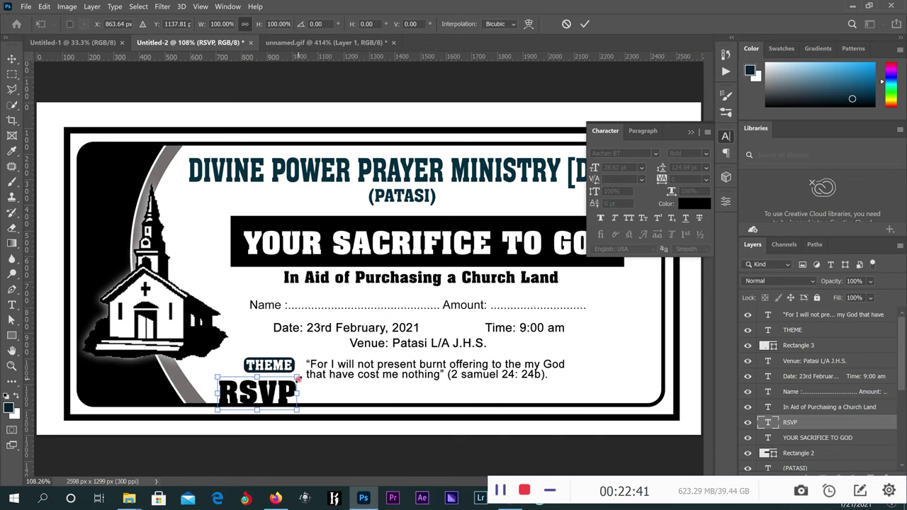
{"action": "left_click_drag", "start_coordinate": [298, 377], "coordinate": [177, 387]}
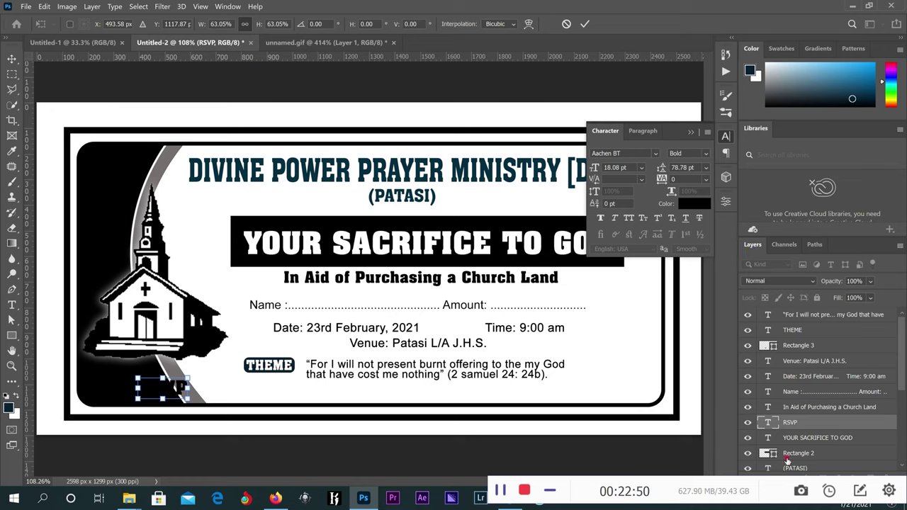
{"action": "left_click_drag", "start_coordinate": [766, 484], "coordinate": [579, 484]}
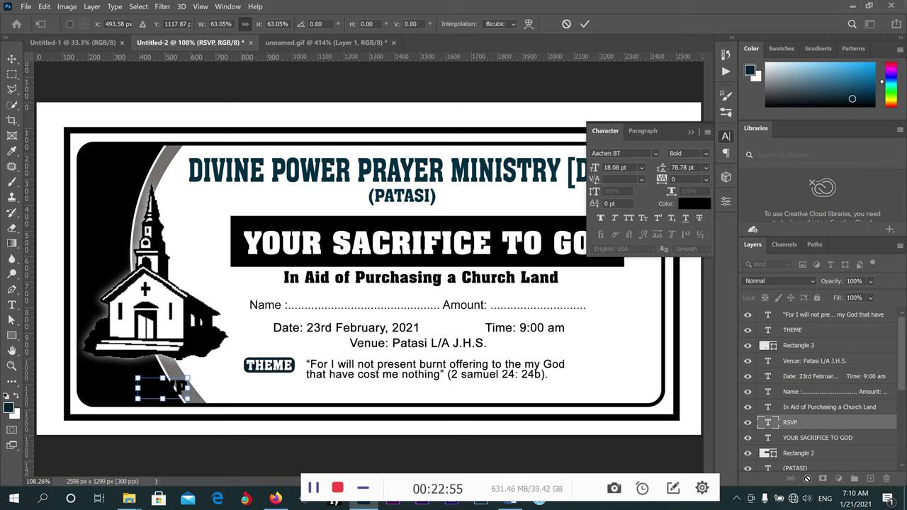
{"action": "left_click", "coordinate": [585, 23]}
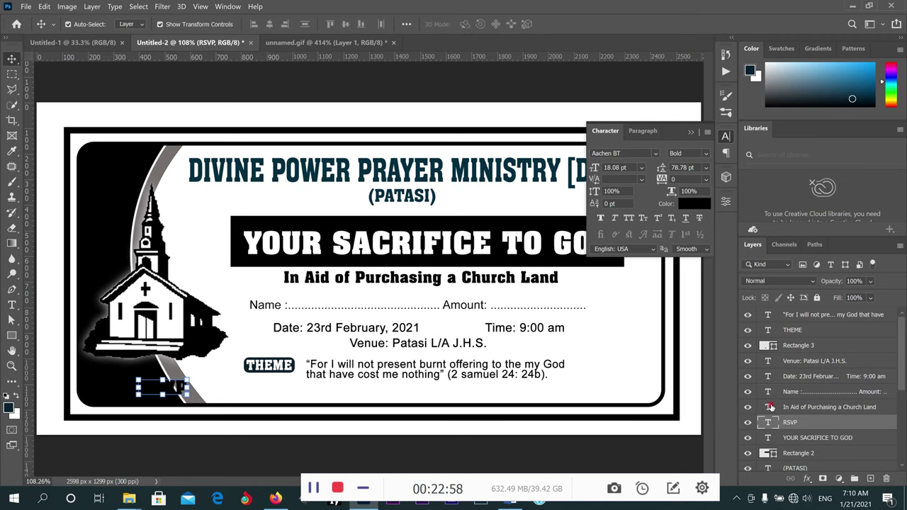
Apply a 5 px white inside Stroke effect to the RSVP layer.
{"action": "left_click", "coordinate": [806, 481]}
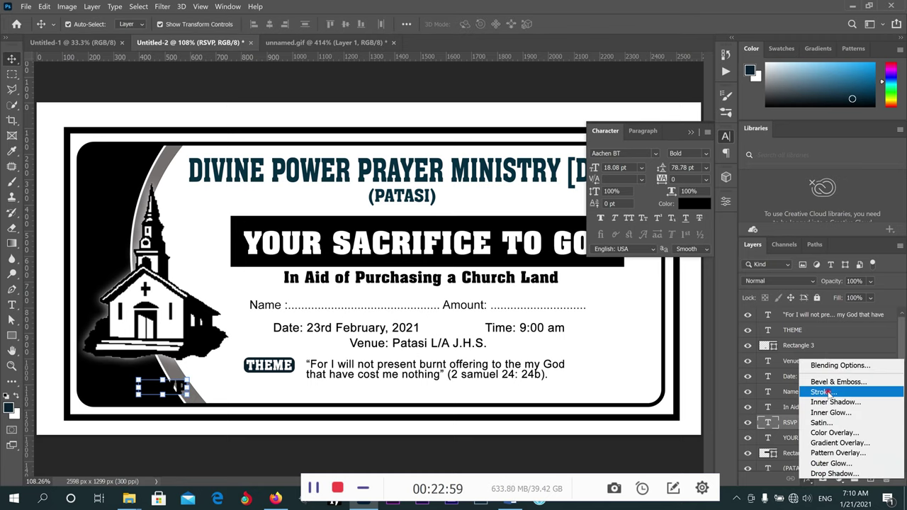
{"action": "left_click", "coordinate": [696, 335]}
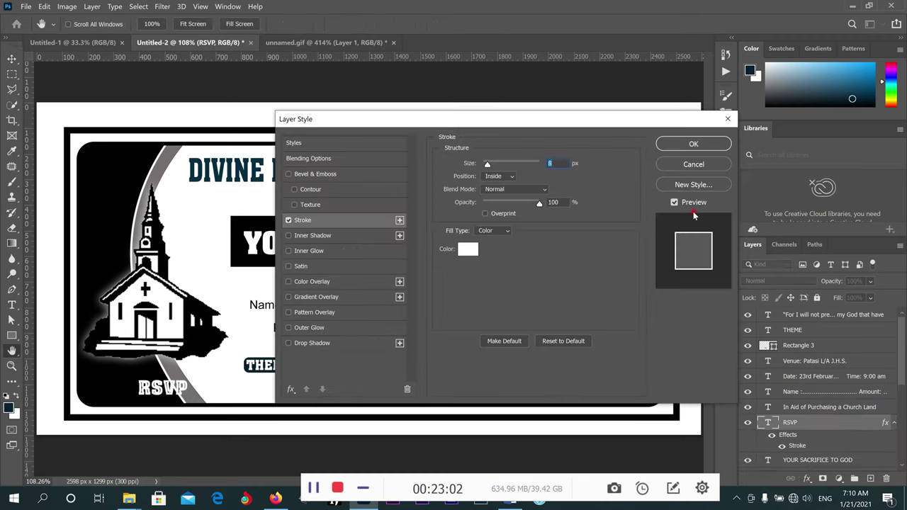
{"action": "left_click_drag", "start_coordinate": [547, 119], "coordinate": [760, 130]}
{"action": "left_click_drag", "start_coordinate": [734, 178], "coordinate": [700, 177]}
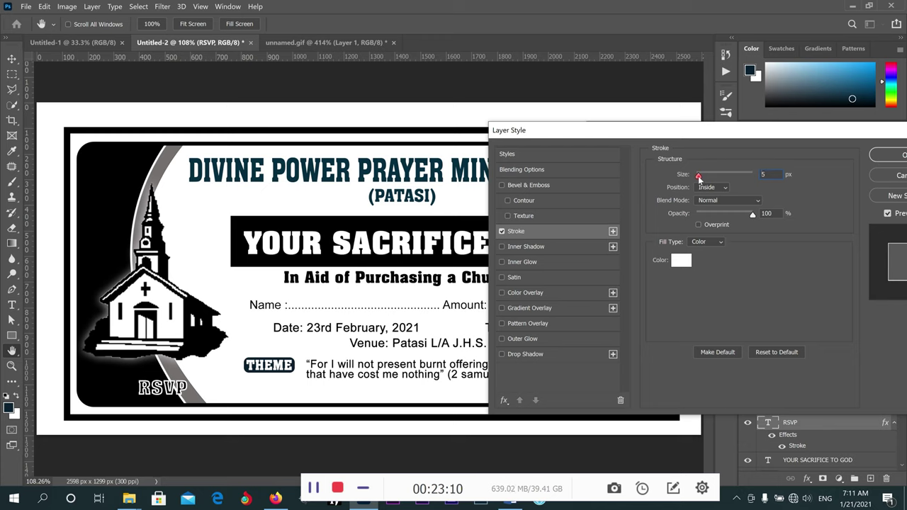
{"action": "left_click_drag", "start_coordinate": [700, 177], "coordinate": [700, 178]}
{"action": "left_click", "coordinate": [890, 155]}
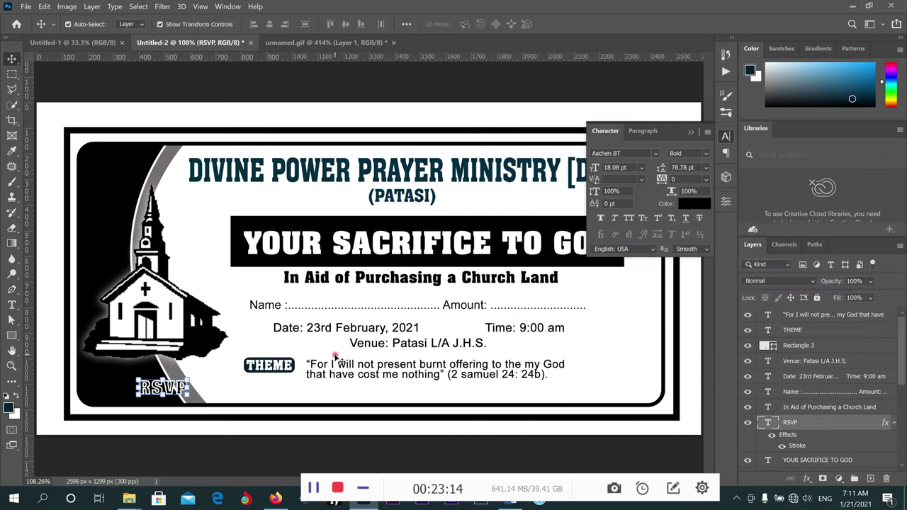
Nudge the Name, Date, Venue, THEME and verse block up two pixels.
{"action": "scroll", "coordinate": [336, 358], "scroll_direction": "down", "scroll_amount": 1}
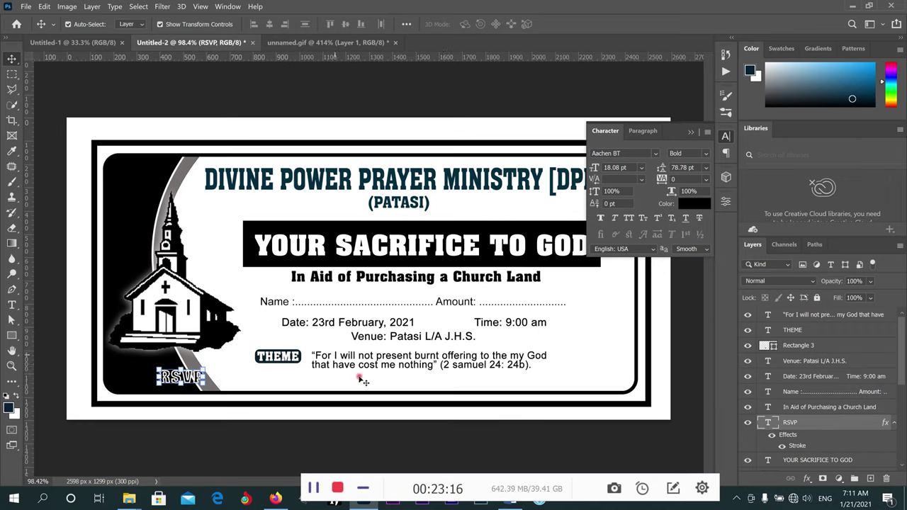
{"action": "left_click_drag", "start_coordinate": [594, 304], "coordinate": [297, 379]}
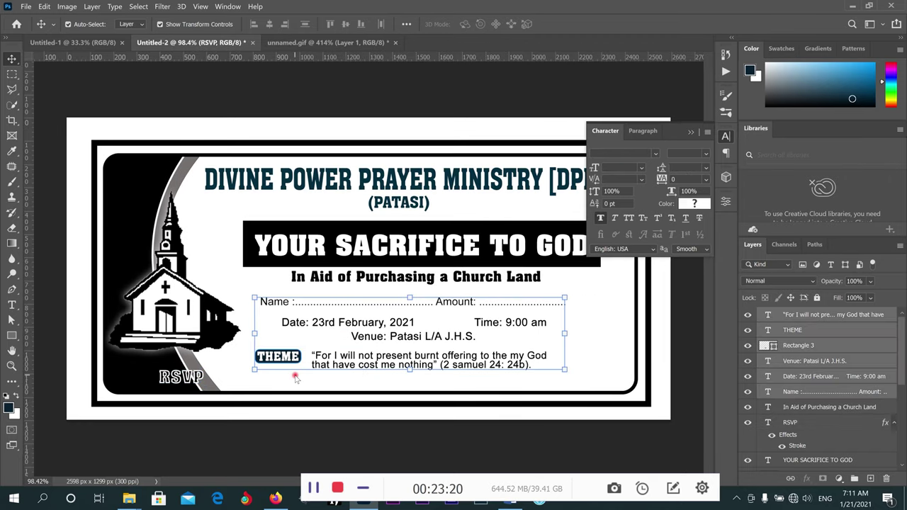
{"action": "key", "text": "Up"}
{"action": "key", "text": "Up"}
{"action": "key", "text": "Up"}
{"action": "key", "text": "Up"}
{"action": "key", "text": "Up"}
{"action": "key", "text": "Up"}
{"action": "key", "text": "Up"}
{"action": "key", "text": "Up"}
{"action": "key", "text": "Up"}
{"action": "key", "text": "Up"}
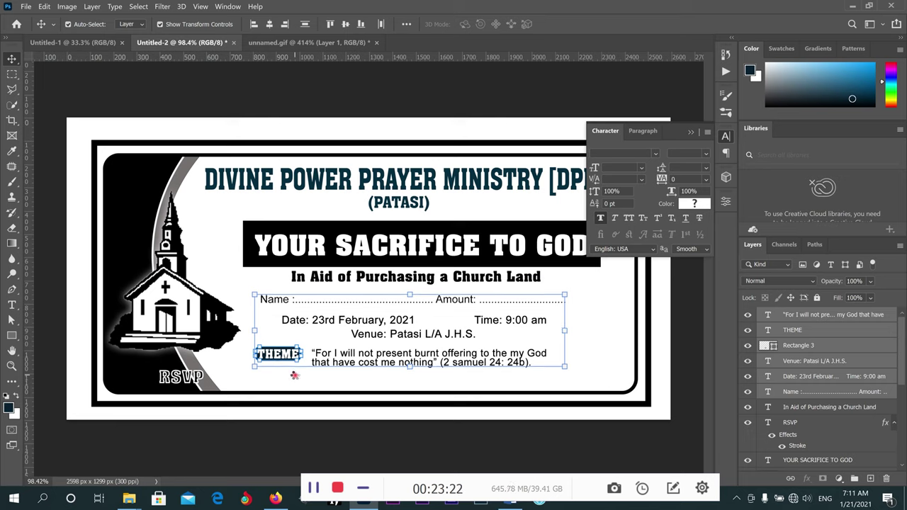
{"action": "key", "text": "Up"}
{"action": "key", "text": "Up"}
{"action": "key", "text": "Up"}
{"action": "key", "text": "Up"}
{"action": "key", "text": "Up"}
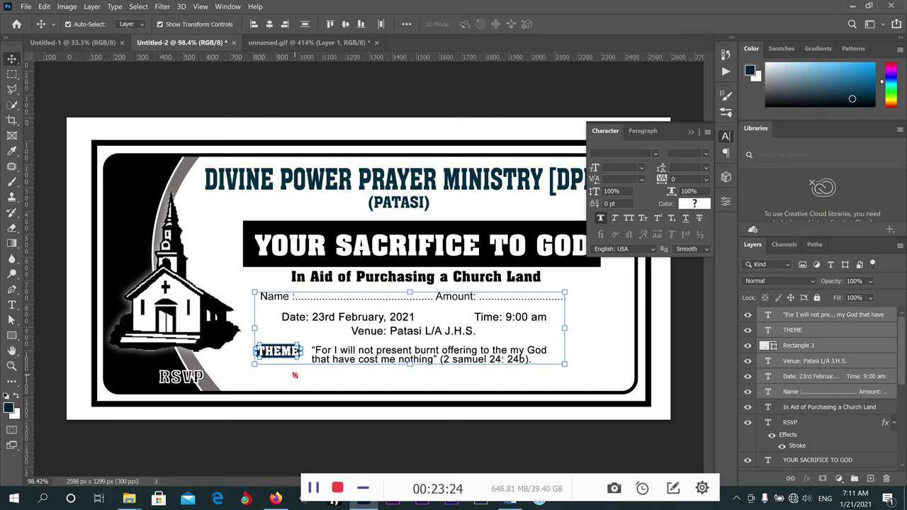
{"action": "left_click", "coordinate": [517, 87]}
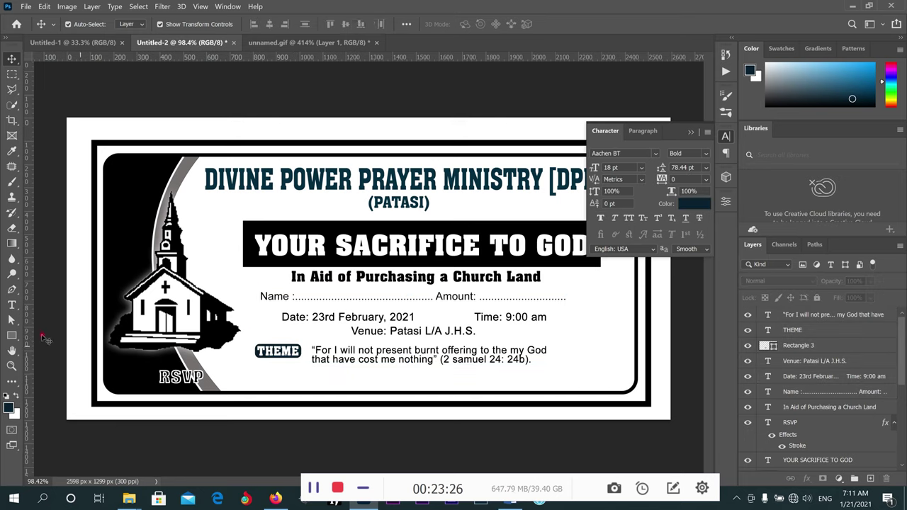
Type the first pastor's name, prefixed 'Rev.', as a new text line below THEME.
{"action": "left_click", "coordinate": [12, 305]}
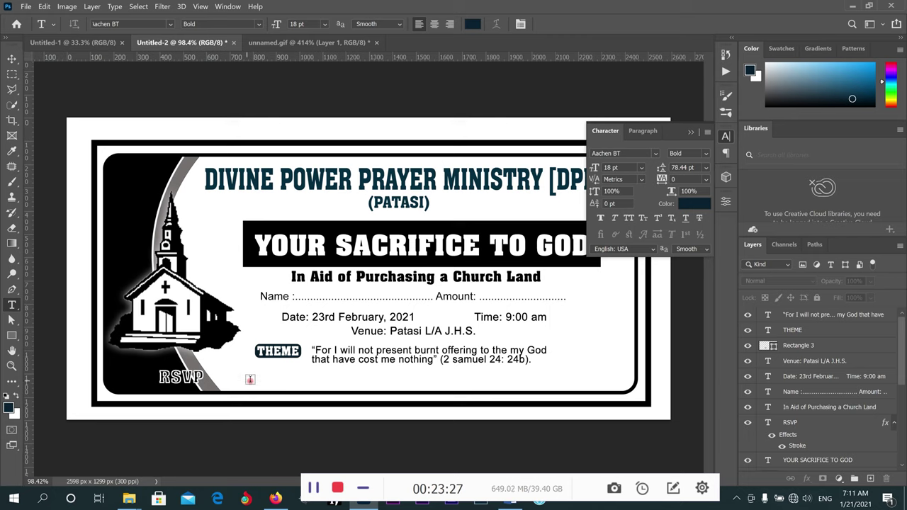
{"action": "left_click", "coordinate": [320, 397]}
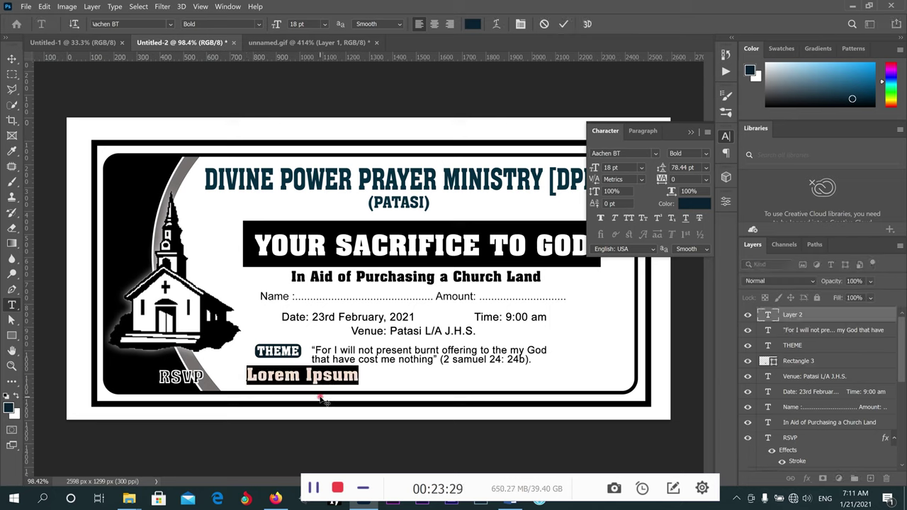
{"action": "type", "text": "Kwa"}
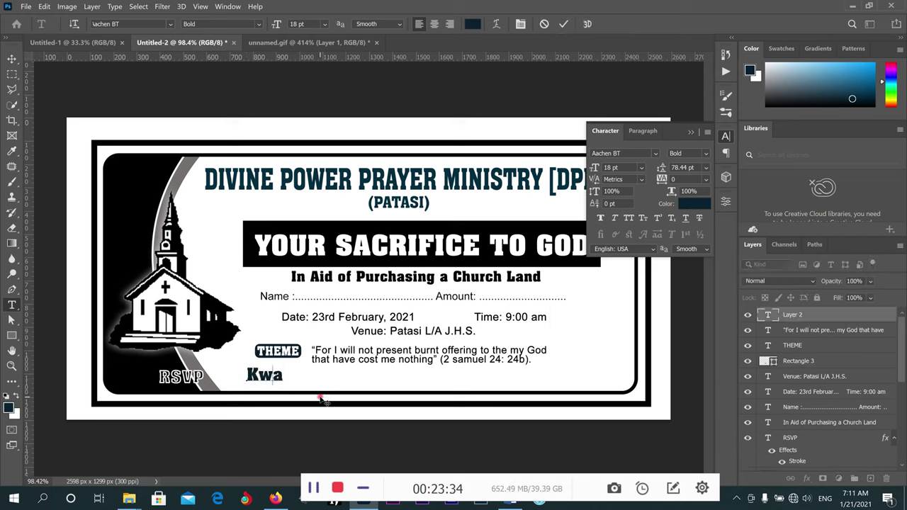
{"action": "key", "text": "BackSpace"}
{"action": "key", "text": "BackSpace"}
{"action": "key", "text": "BackSpace"}
{"action": "type", "text": "REv."}
{"action": "key", "text": "BackSpace"}
{"action": "key", "text": "BackSpace"}
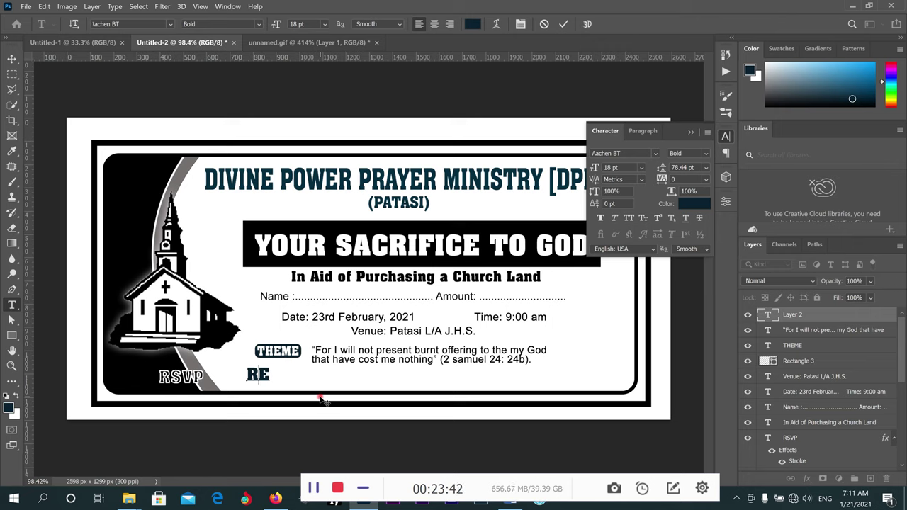
{"action": "key", "text": "BackSpace"}
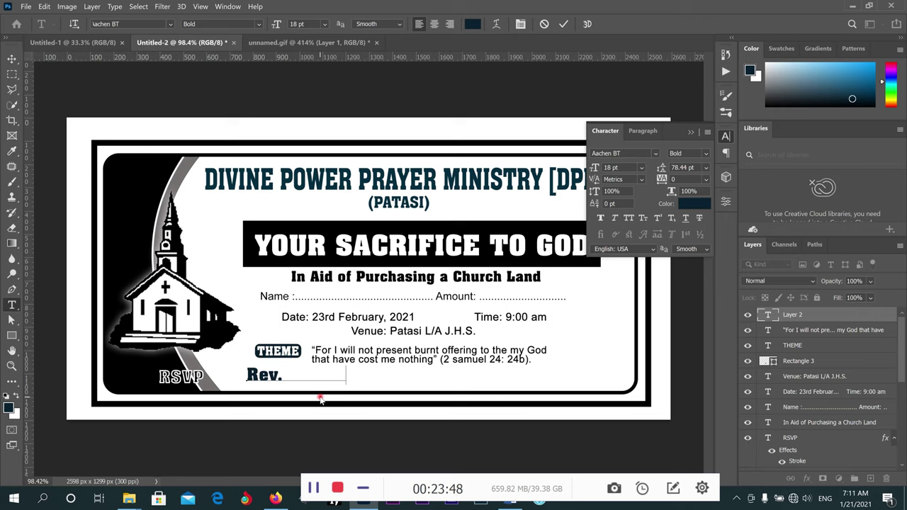
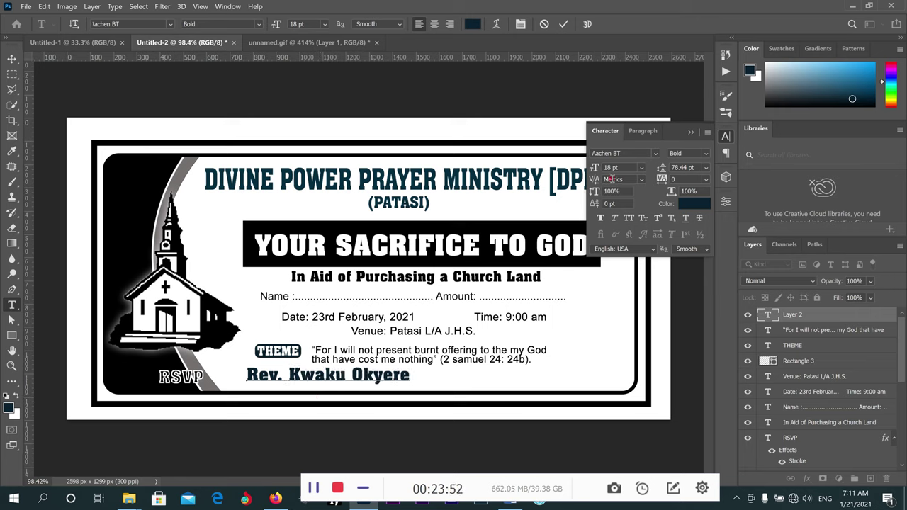
{"action": "left_click", "coordinate": [11, 58]}
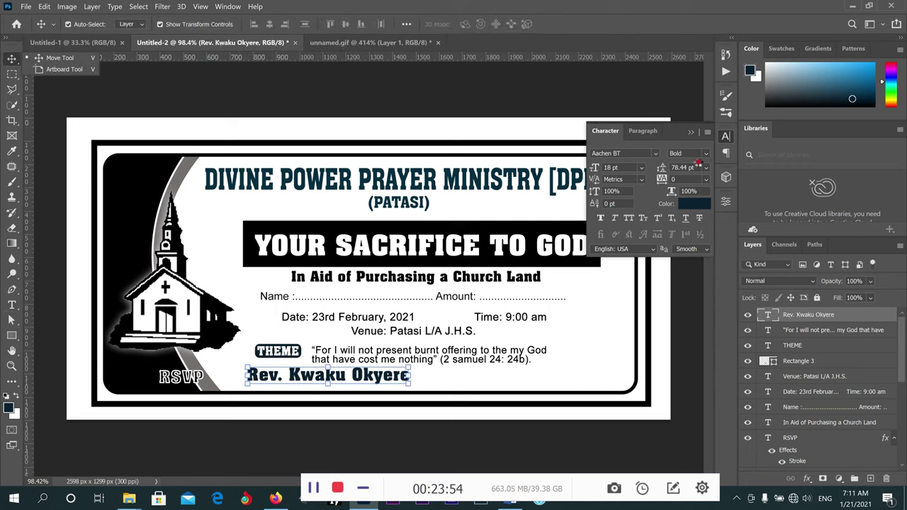
Set the name's font to Georgia and scale the text down smaller.
{"action": "left_click", "coordinate": [657, 154]}
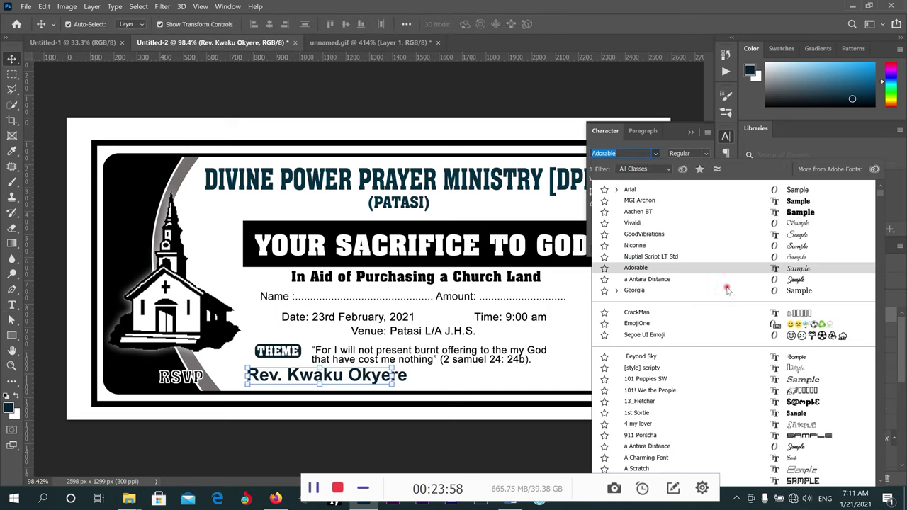
{"action": "left_click", "coordinate": [647, 292]}
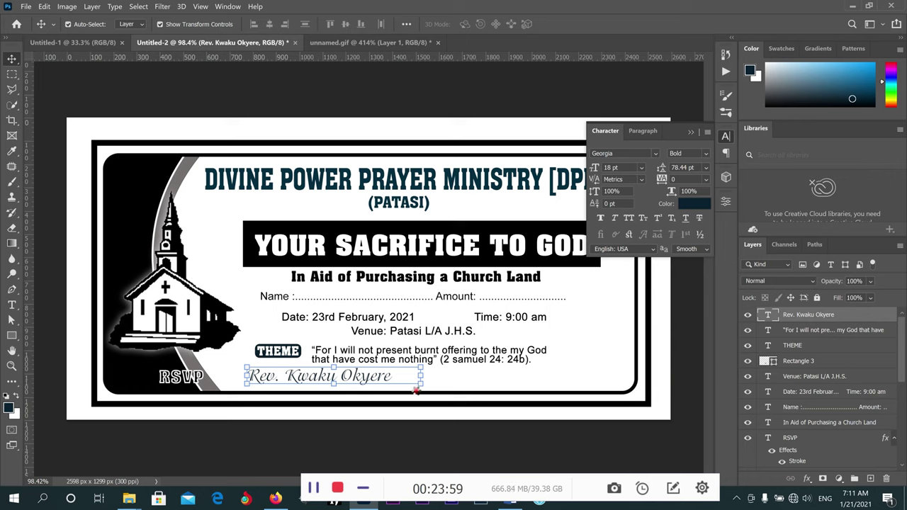
{"action": "key", "text": "ctrl+t"}
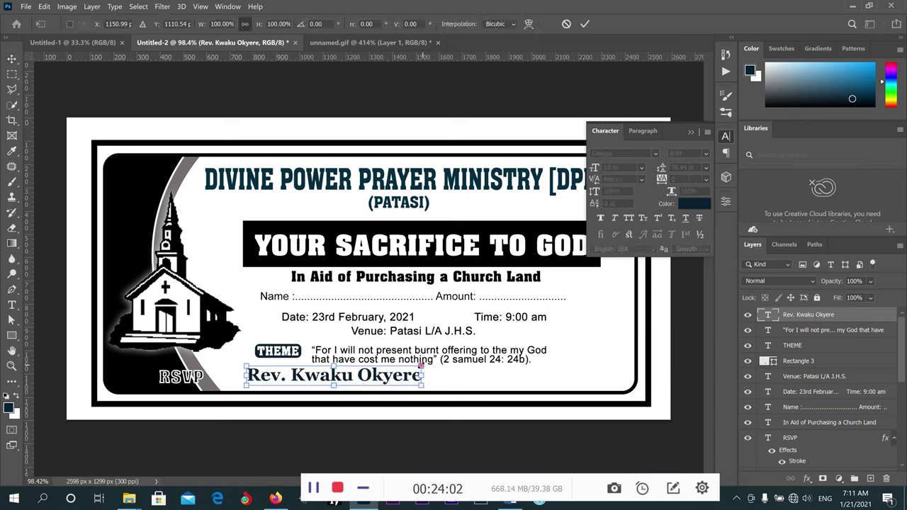
{"action": "left_click_drag", "start_coordinate": [423, 366], "coordinate": [354, 378]}
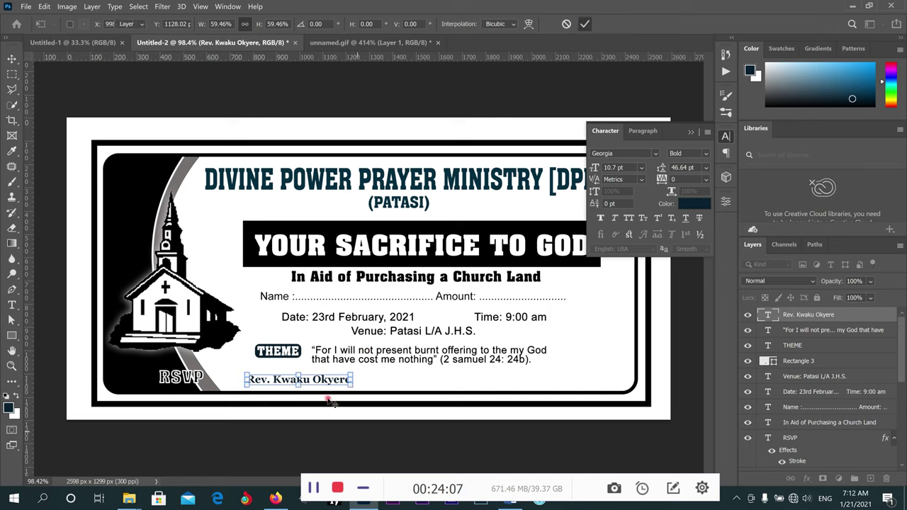
{"action": "key", "text": "Return"}
Duplicate the first pastor's name line to the right.
{"action": "left_click_drag", "start_coordinate": [320, 380], "coordinate": [405, 381]}
{"action": "key", "text": "t"}
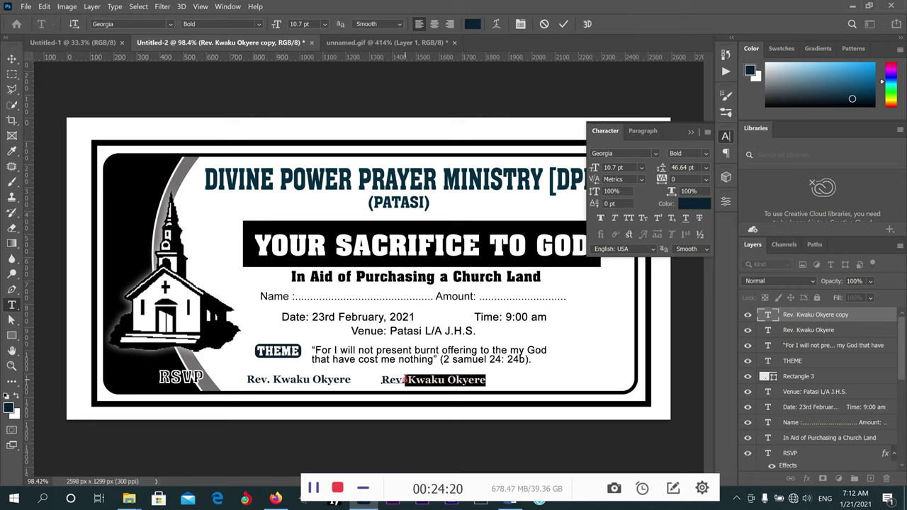
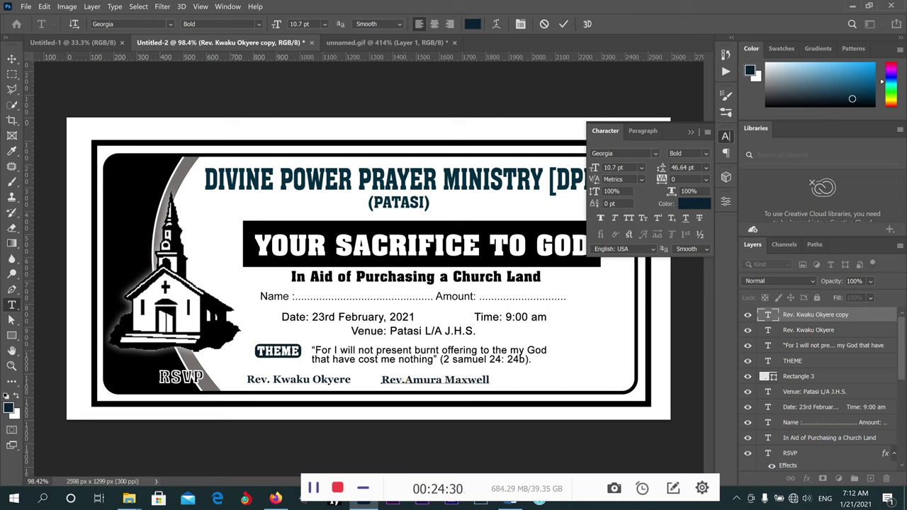
{"action": "left_click", "coordinate": [546, 24]}
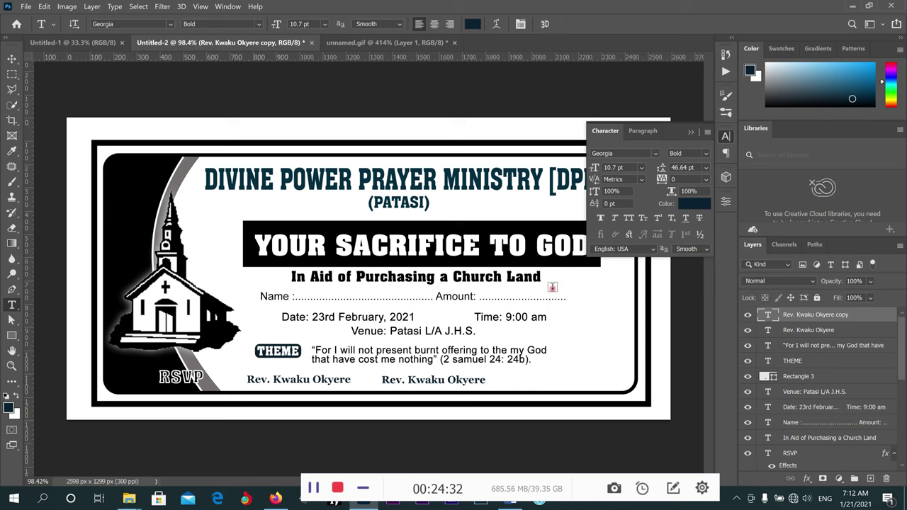
Replace the copied surname so the line shows the second pastor's name.
{"action": "left_click", "coordinate": [11, 58]}
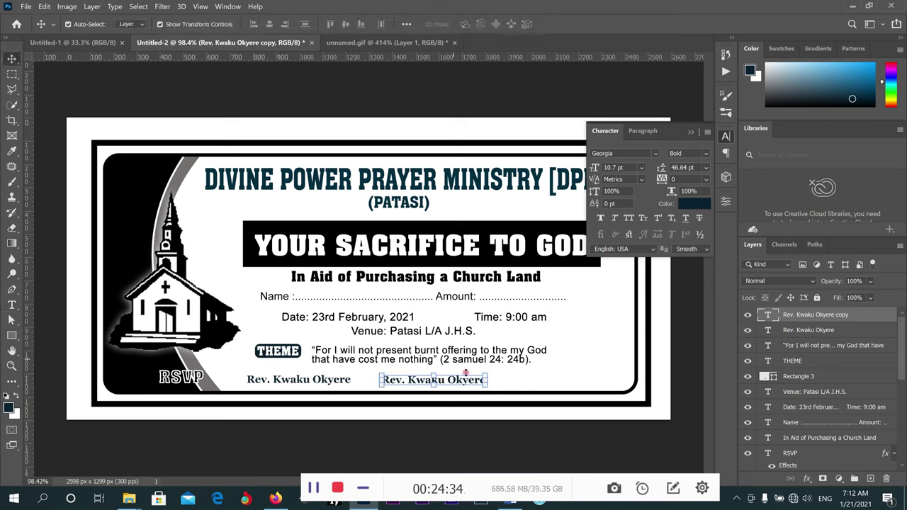
{"action": "left_click", "coordinate": [12, 304]}
{"action": "left_click_drag", "start_coordinate": [484, 381], "coordinate": [409, 380]}
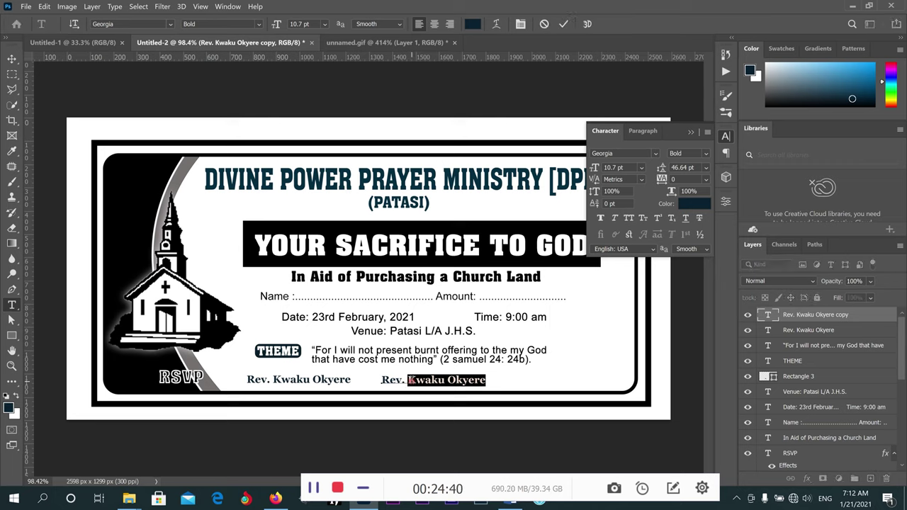
{"action": "type", "text": "M"}
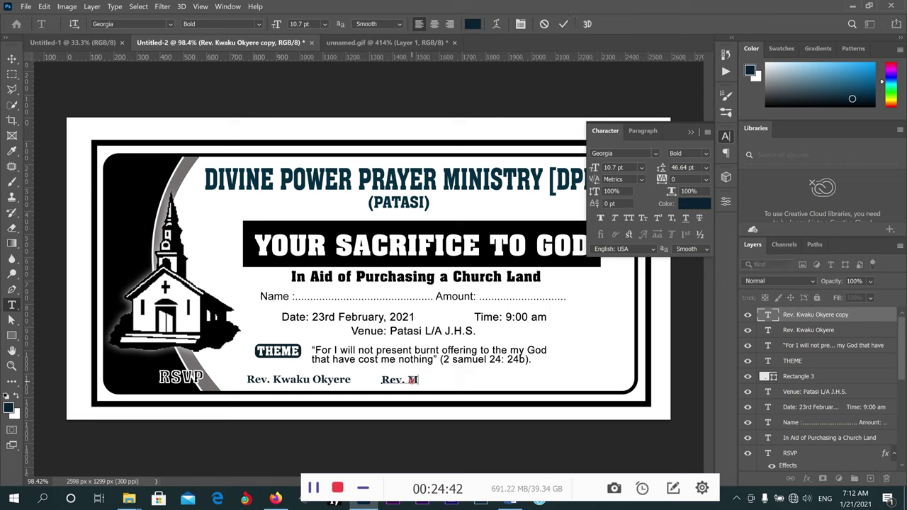
{"action": "key", "text": "BackSpace"}
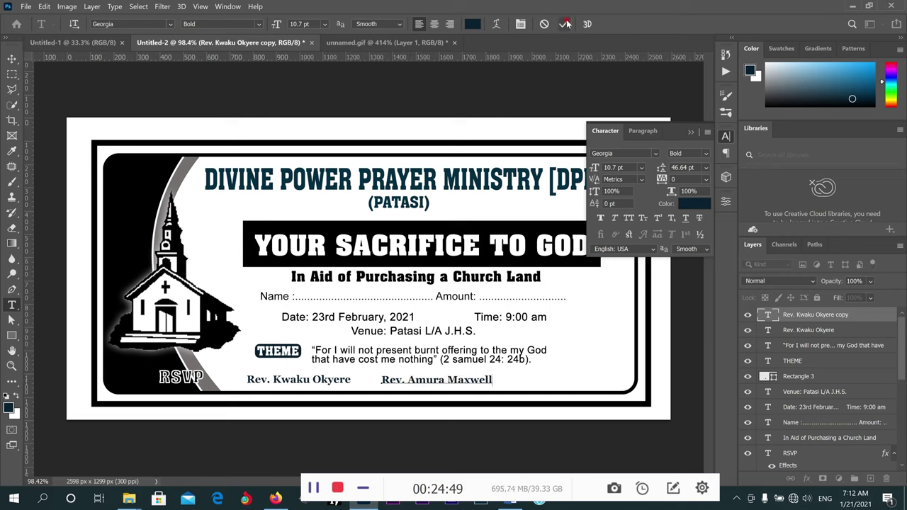
{"action": "left_click", "coordinate": [14, 60]}
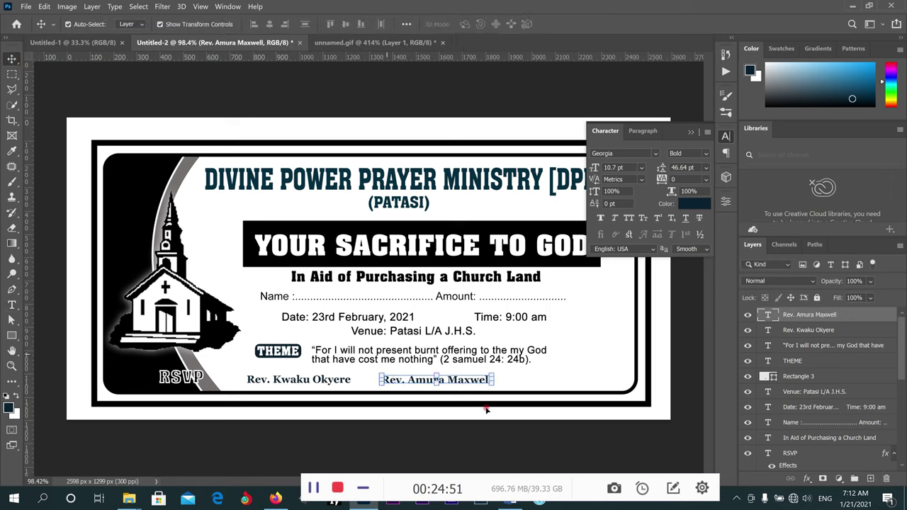
Duplicate the second name to the right and retype it as an 'Evang.' evangelist name.
{"action": "left_click_drag", "start_coordinate": [469, 381], "coordinate": [593, 382]}
{"action": "left_click", "coordinate": [12, 305]}
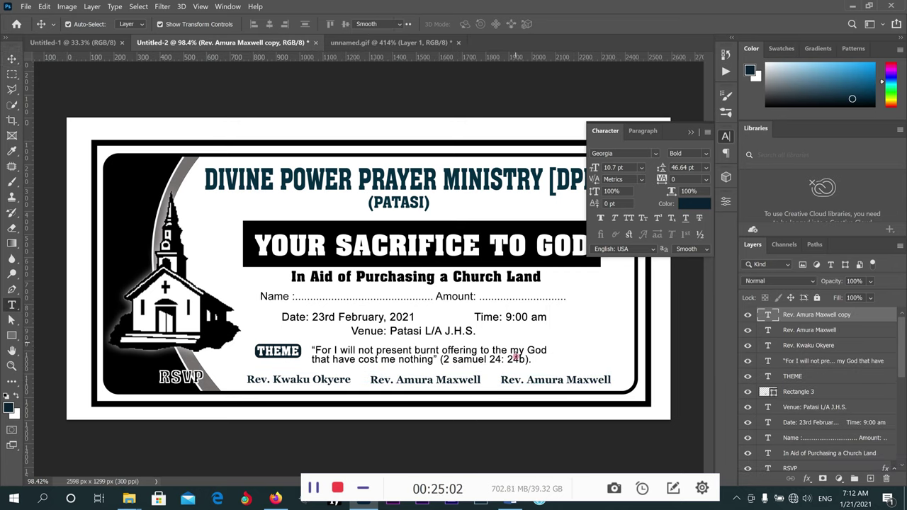
{"action": "triple_click", "coordinate": [506, 380]}
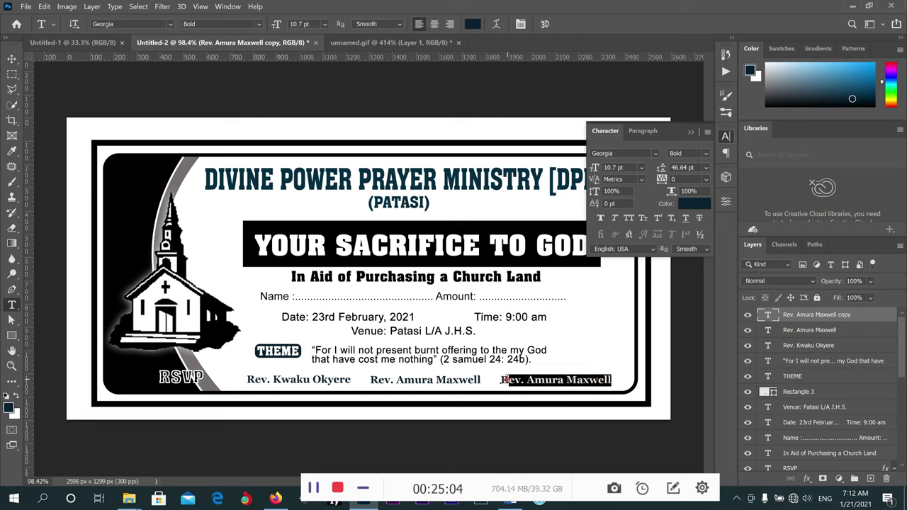
{"action": "left_click_drag", "start_coordinate": [506, 380], "coordinate": [501, 381]}
{"action": "type", "text": "W"}
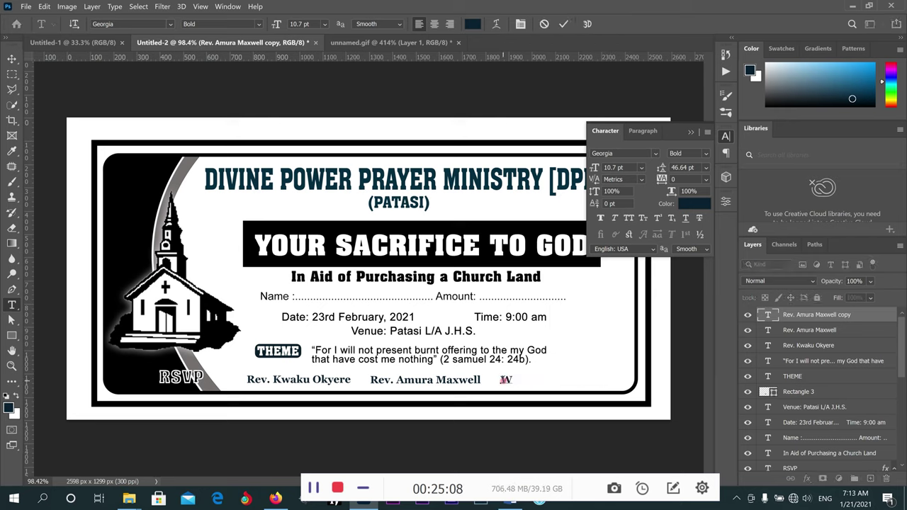
{"action": "key", "text": "BackSpace"}
{"action": "type", "text": "Evan"}
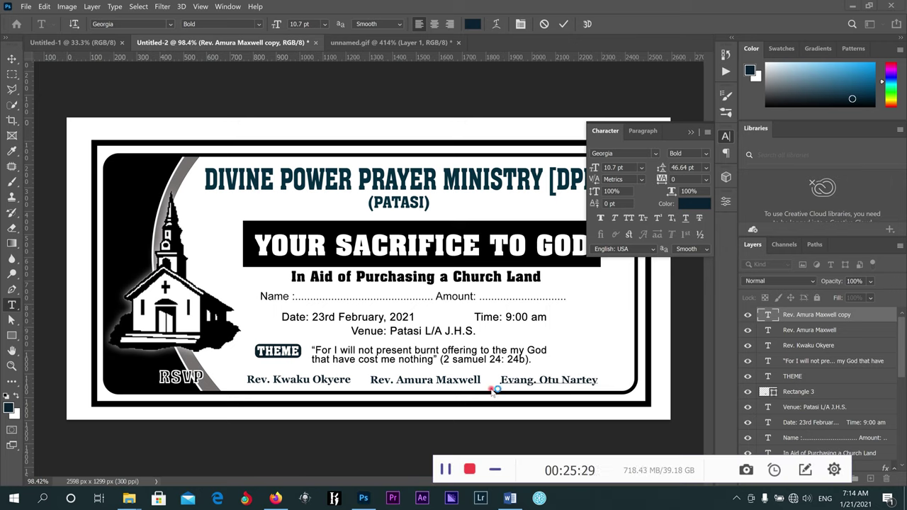